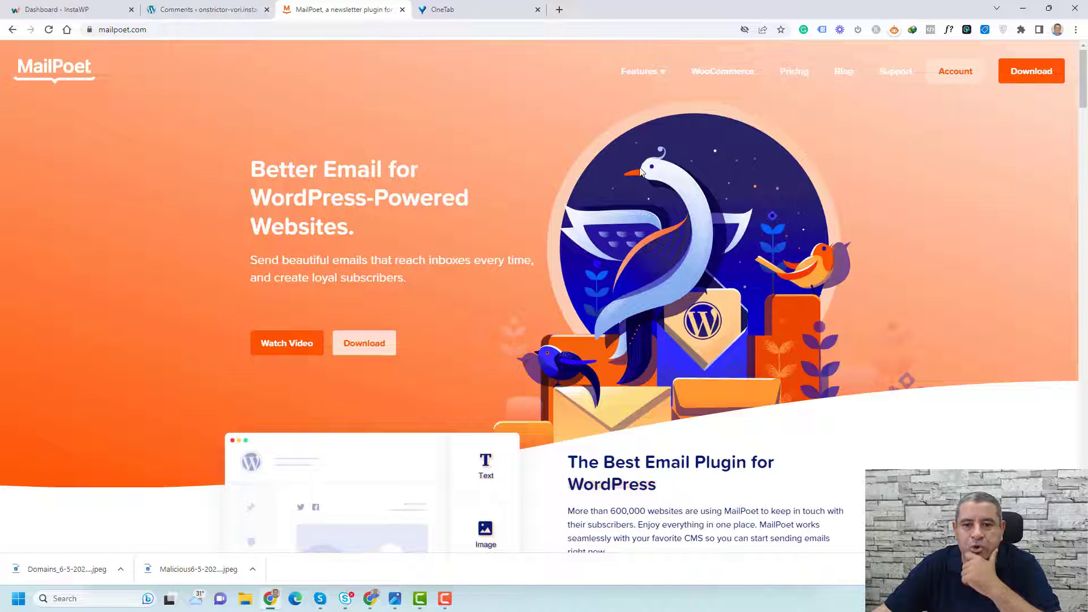
Examine MailPoet's monthly pricing plans and their features, estimating the price for 2500 subscribers
mouse_move(652, 85)
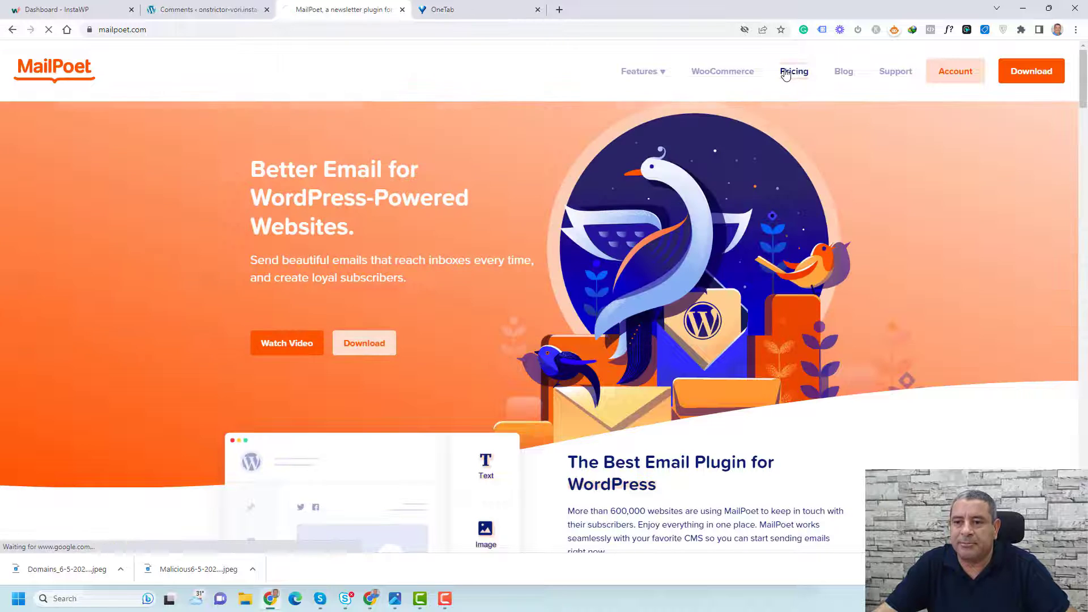
click(794, 70)
scroll(800, 305, down, 4)
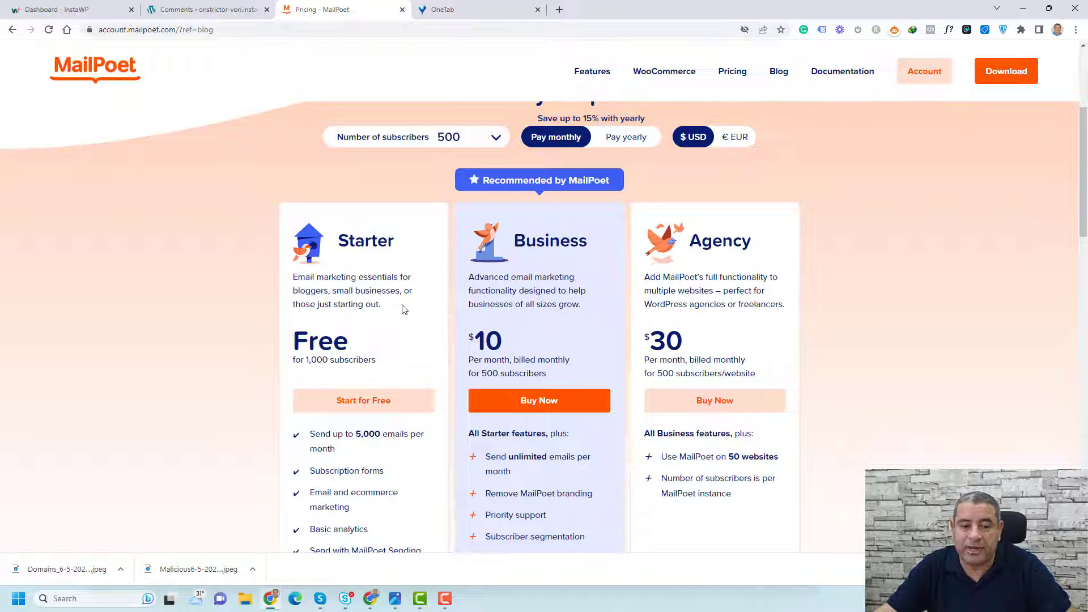
scroll(404, 309, down, 1)
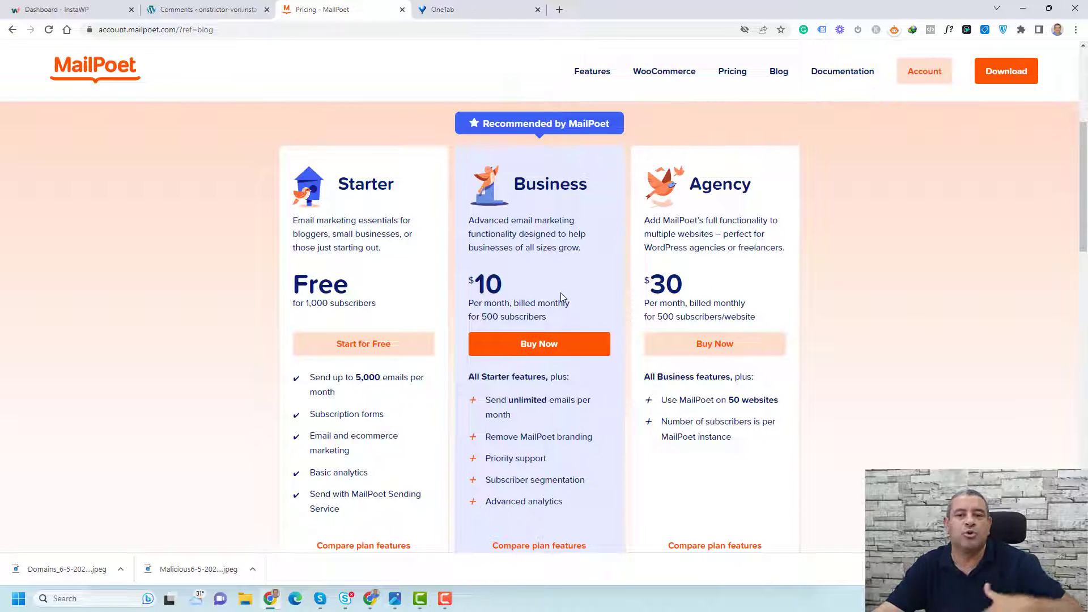
scroll(564, 289, up, 2)
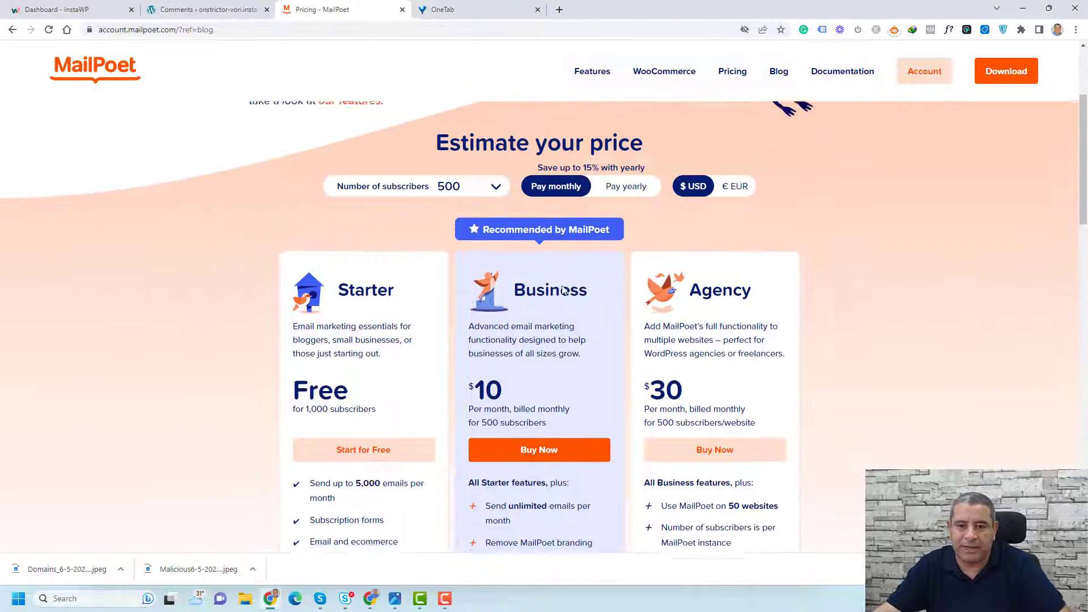
click(471, 200)
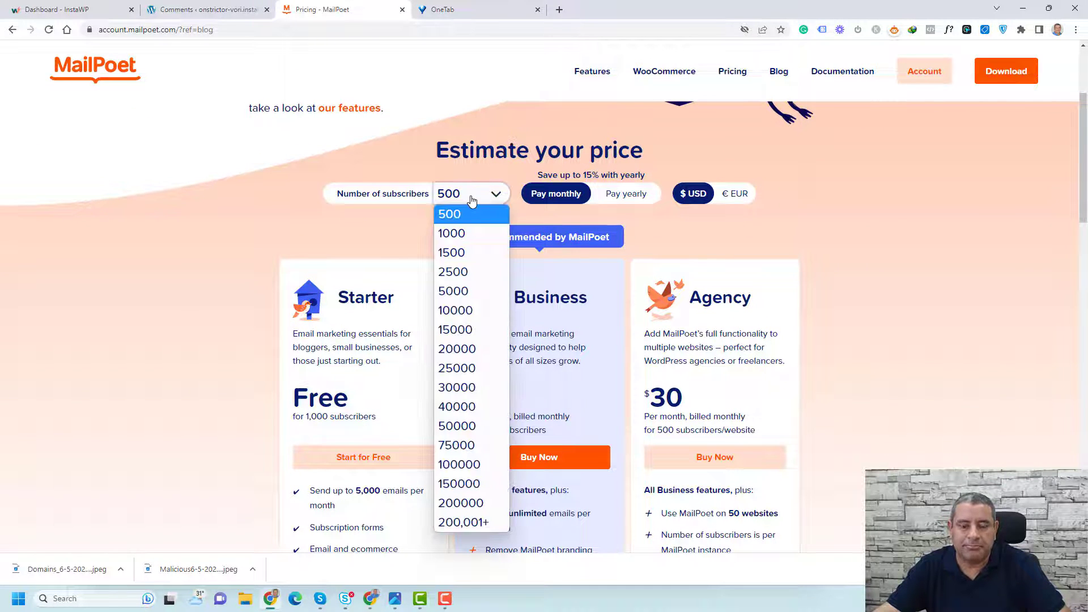
click(477, 267)
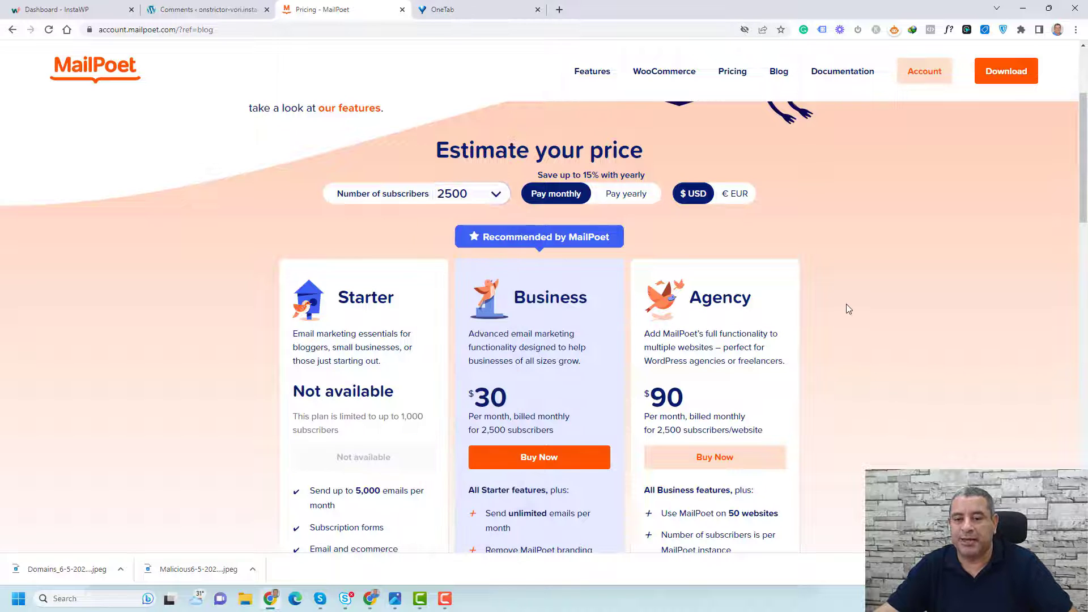
scroll(846, 303, down, 3)
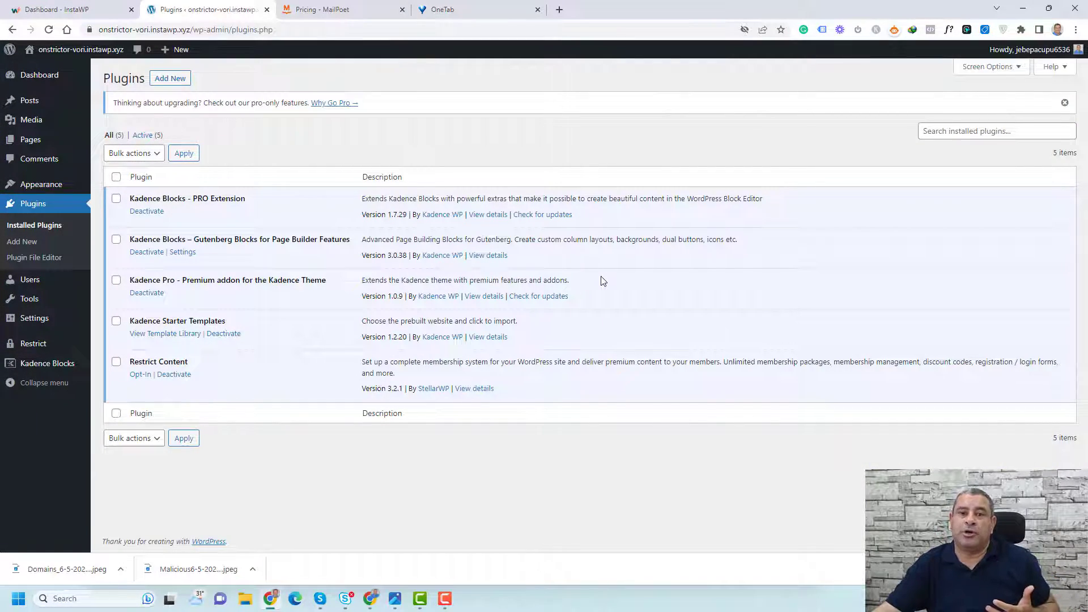
Find the MailPoet – emails and newsletters plugin by searching for "Mailpoet" in the WordPress plugin directory, and install and activate it
click(170, 78)
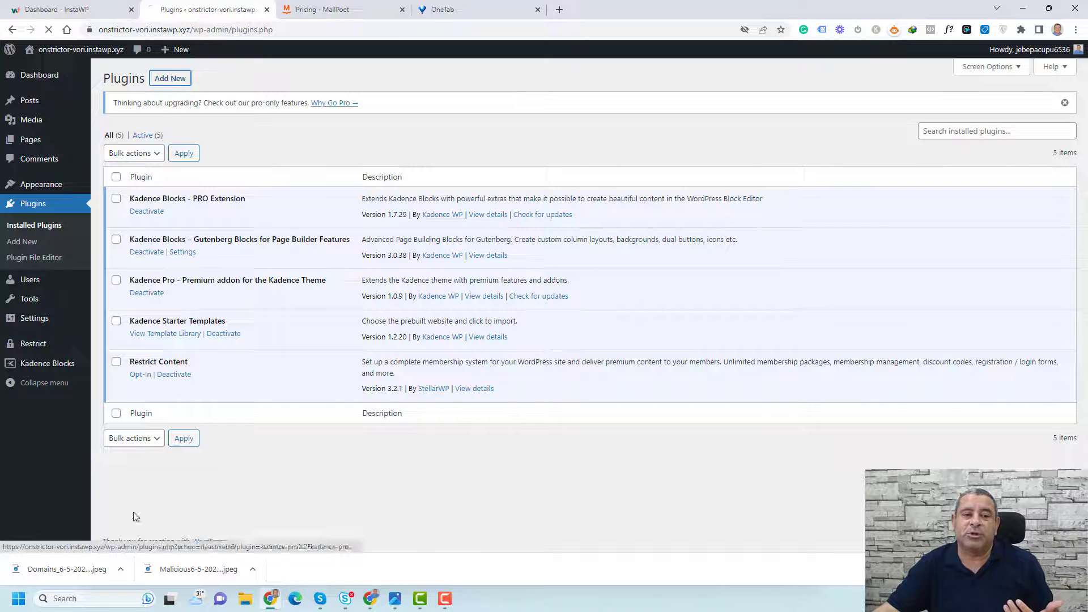
click(971, 142)
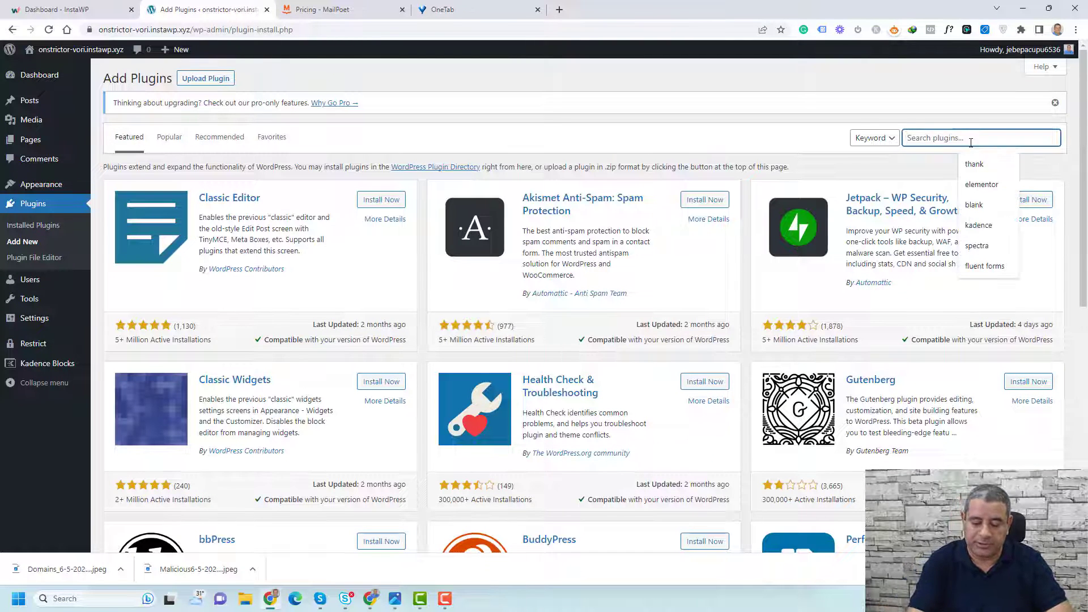
text(Mailpoet)
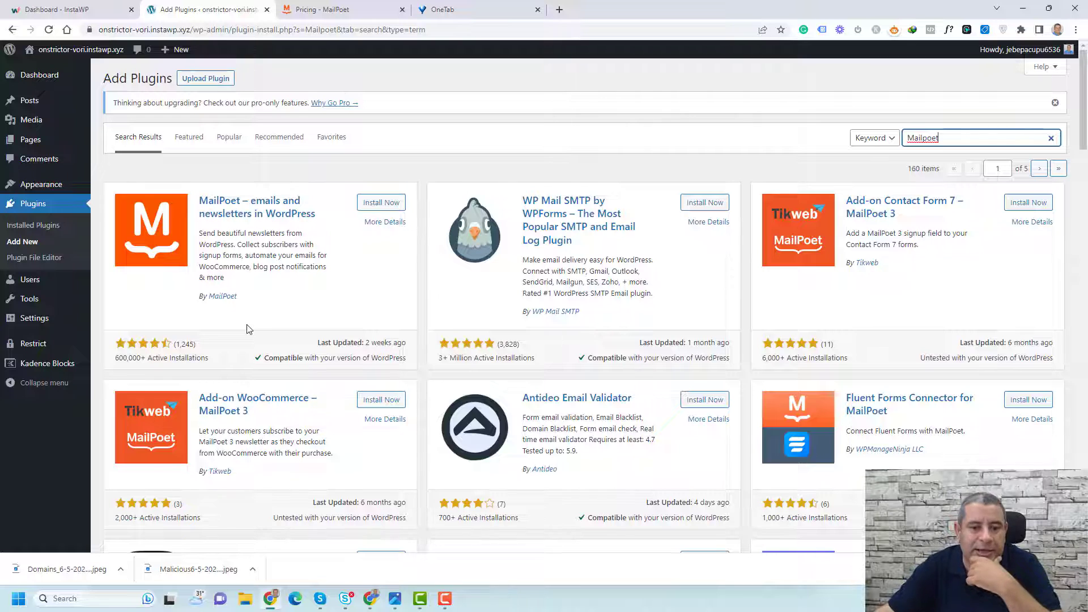
click(390, 203)
click(386, 202)
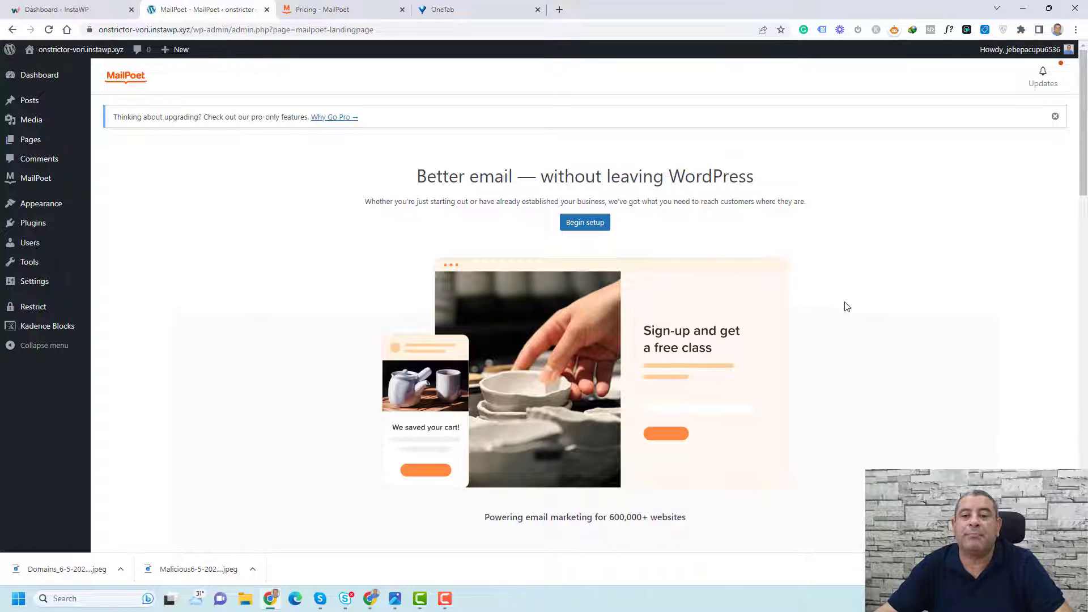
Begin the MailPoet setup with the sender's first name as From Name, and enable Google Fonts and contextual help articles
click(602, 224)
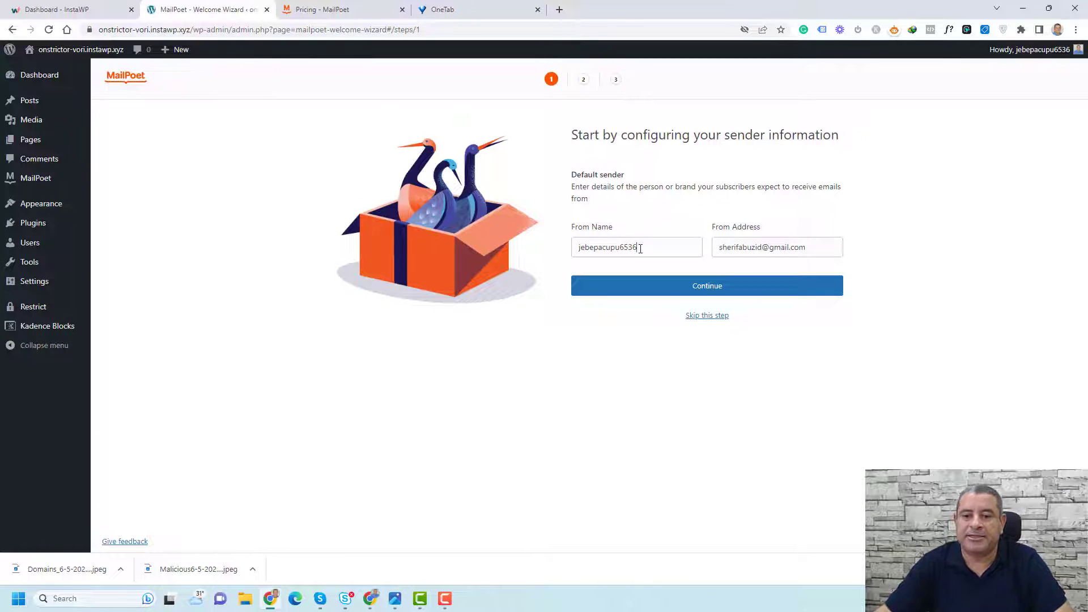
double_click(641, 248)
text(Sherif)
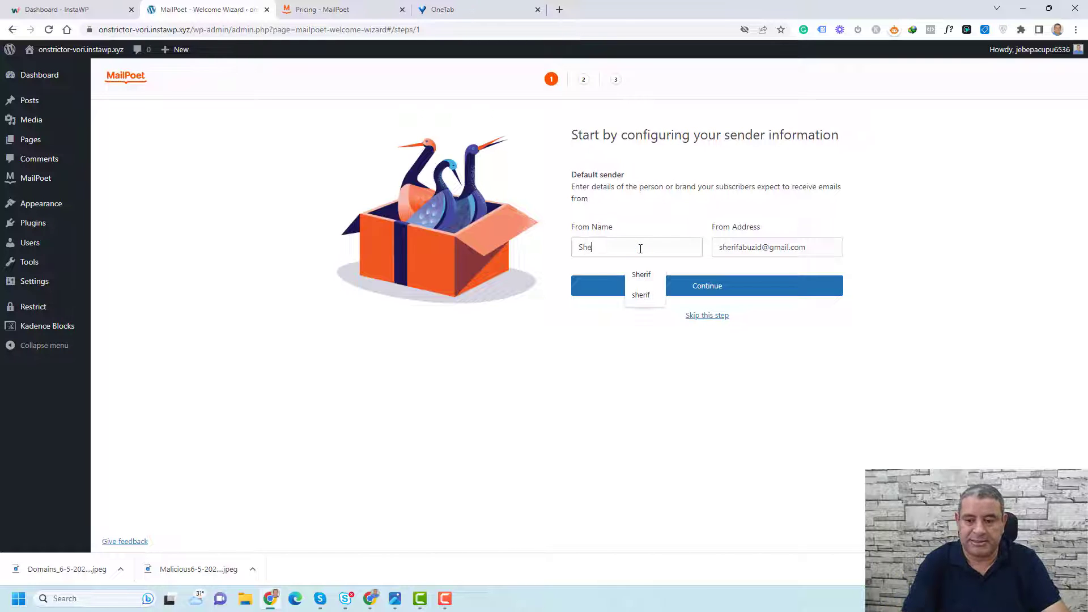
key(Tab)
click(699, 288)
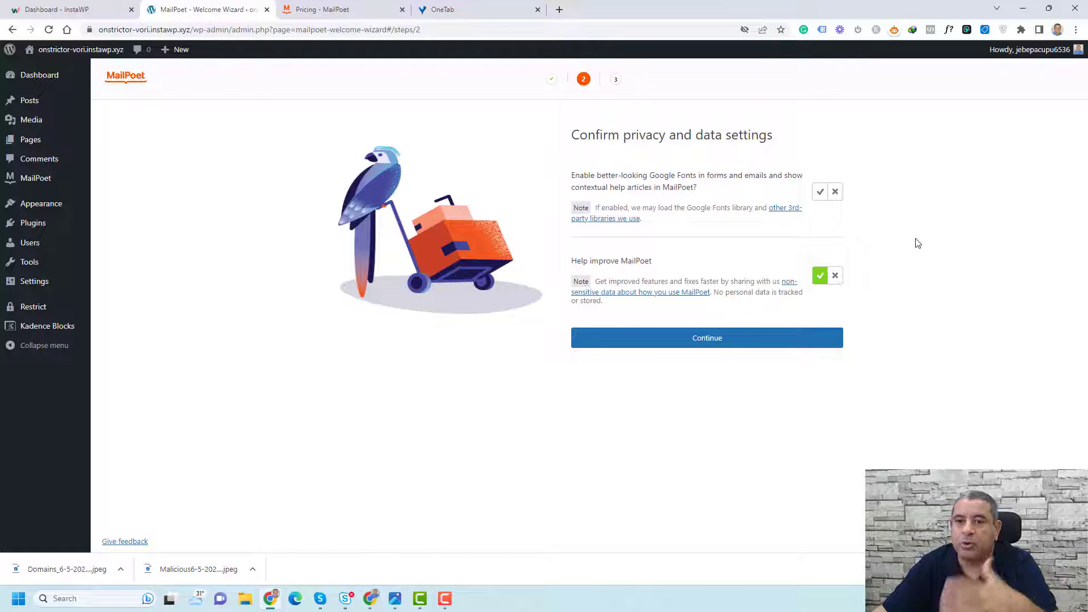
click(820, 195)
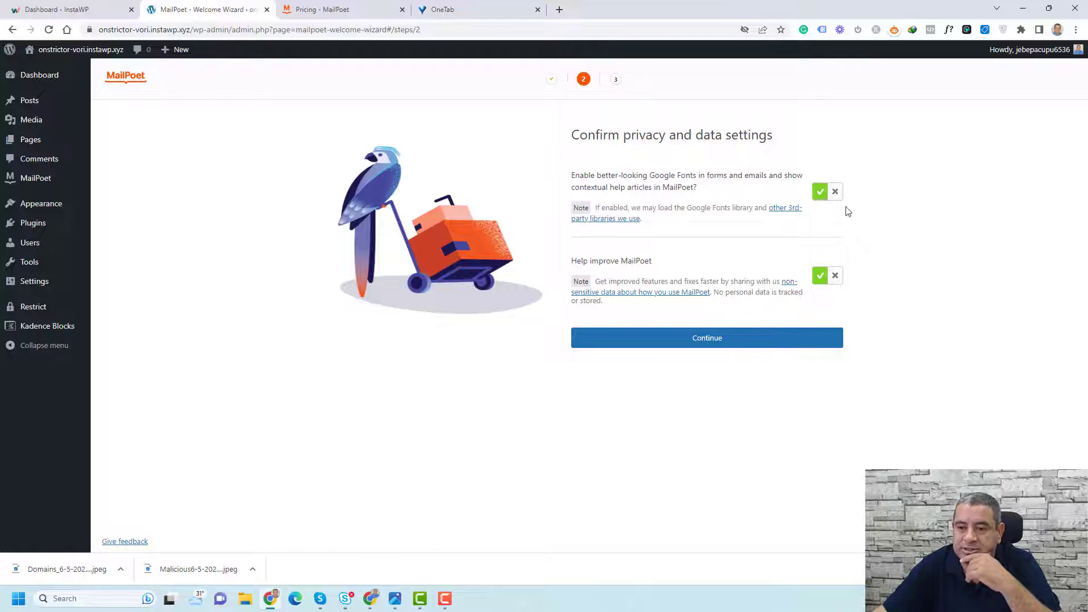
click(701, 340)
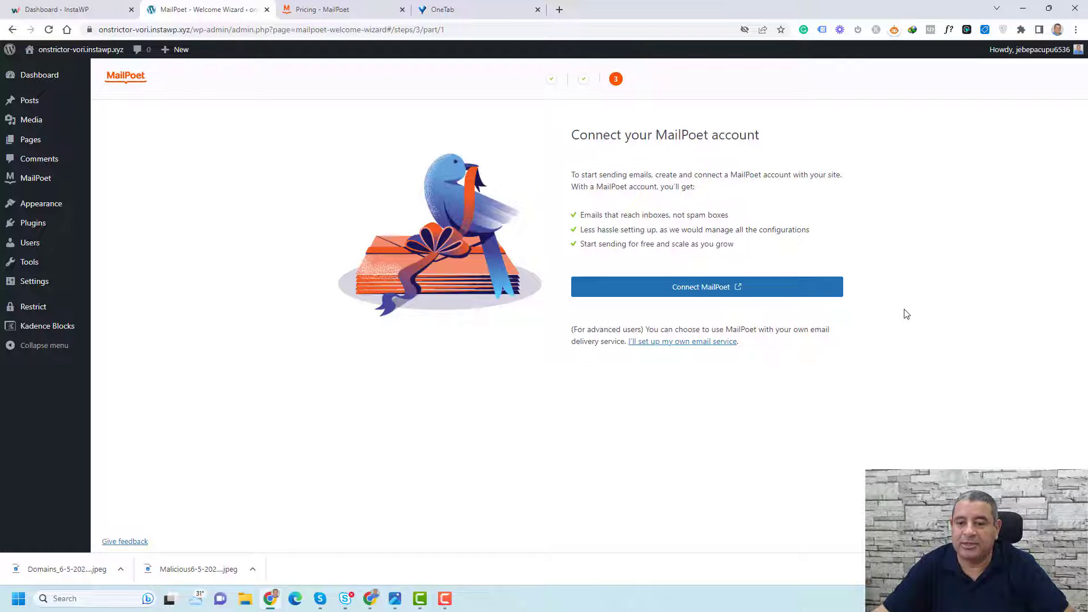
Check the MailPoet account's subscriptions, and complete the setup wizard by confirming the use of your own email service
click(694, 291)
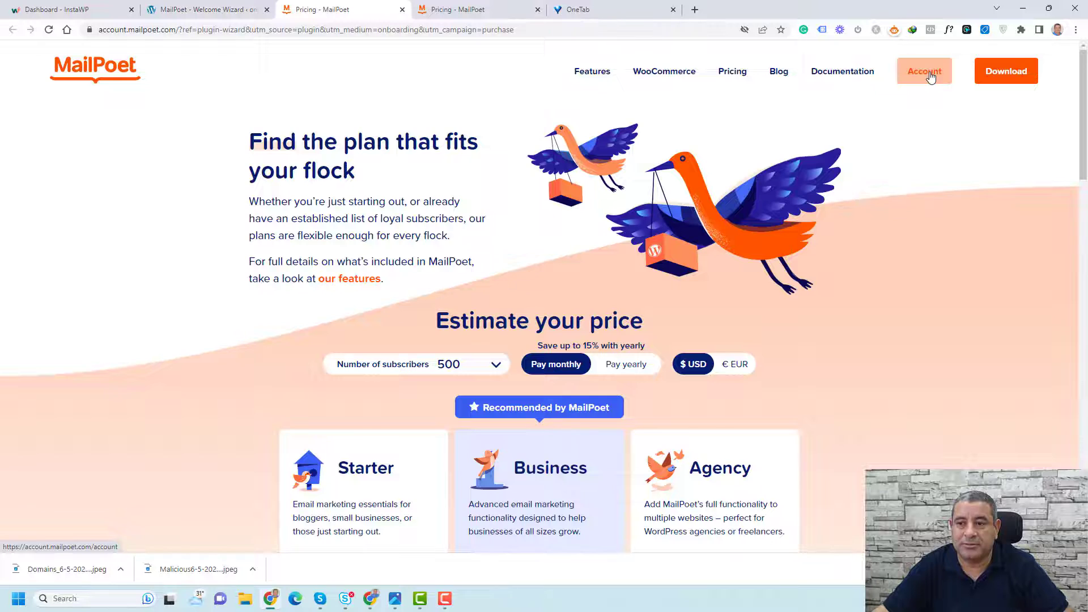
click(931, 78)
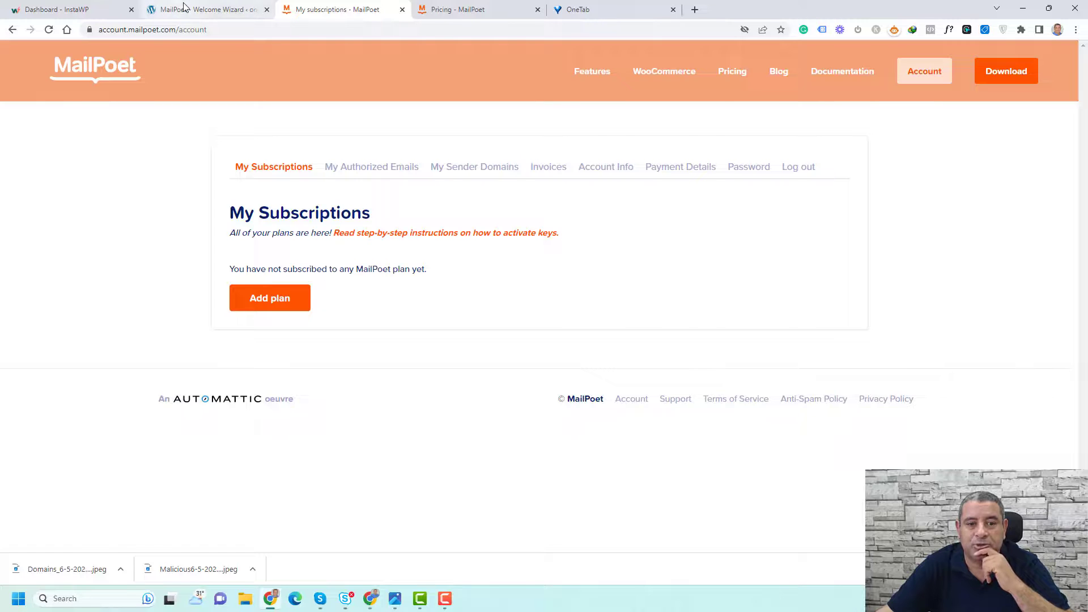
key(ctrl+shift+Tab)
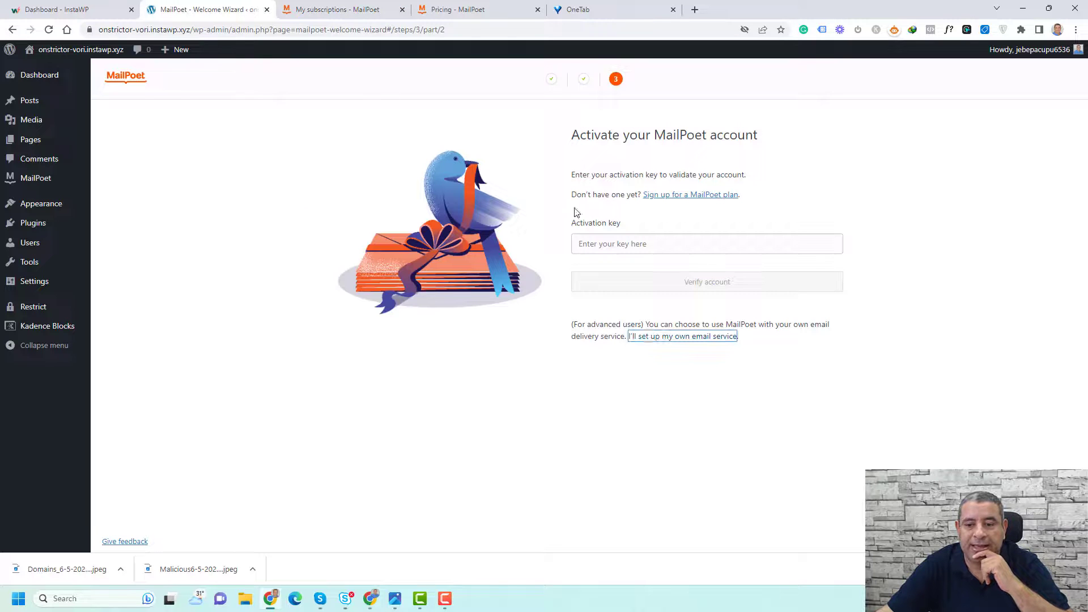
click(674, 339)
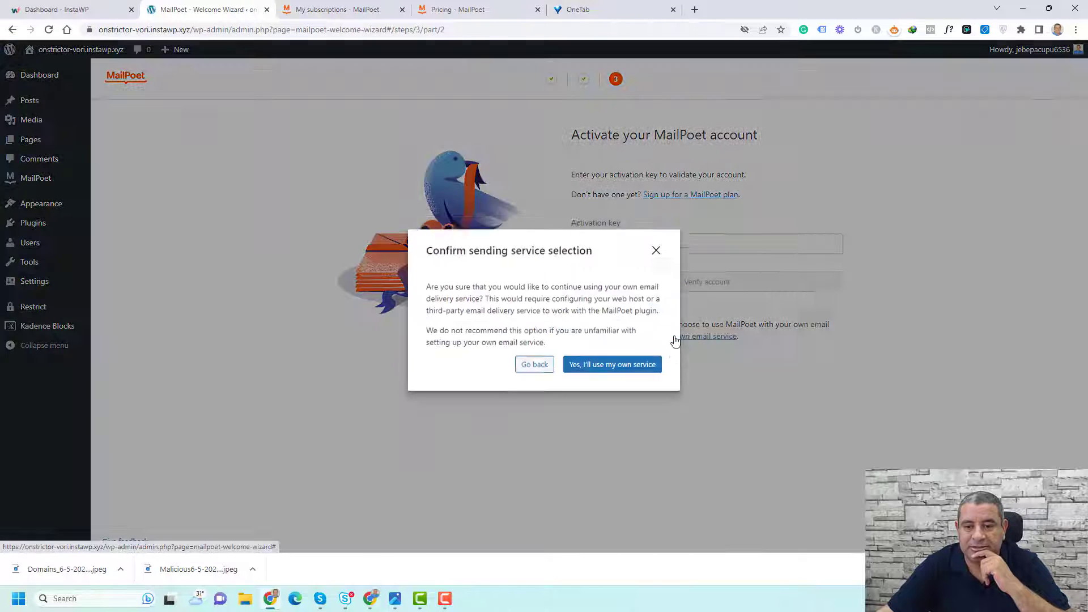
click(605, 353)
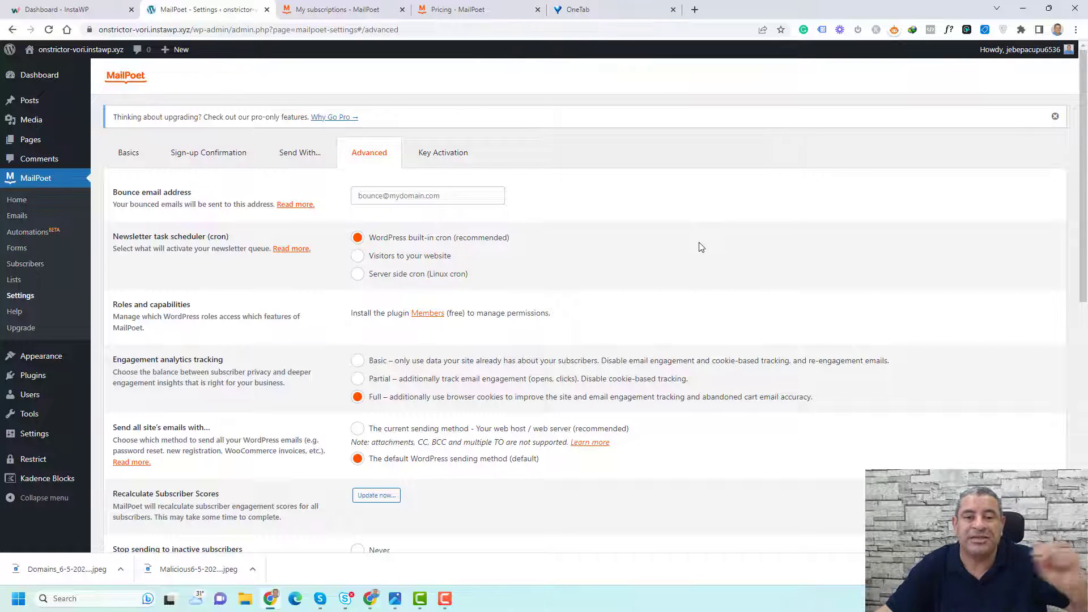
Add another sender email address to the MailPoet account's authorized emails and send it the authorization email
click(120, 160)
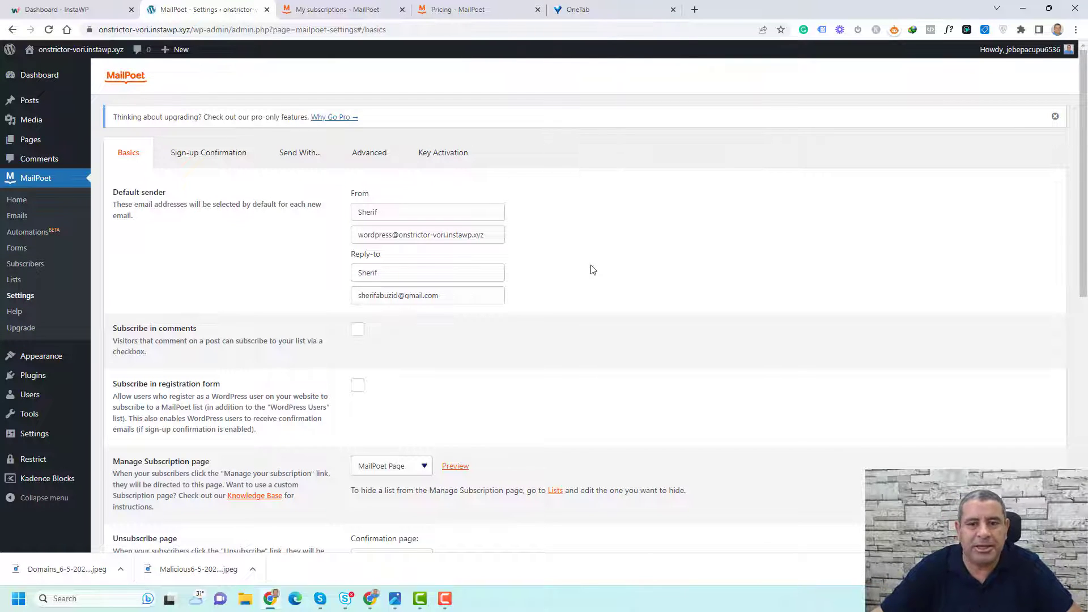
click(318, 12)
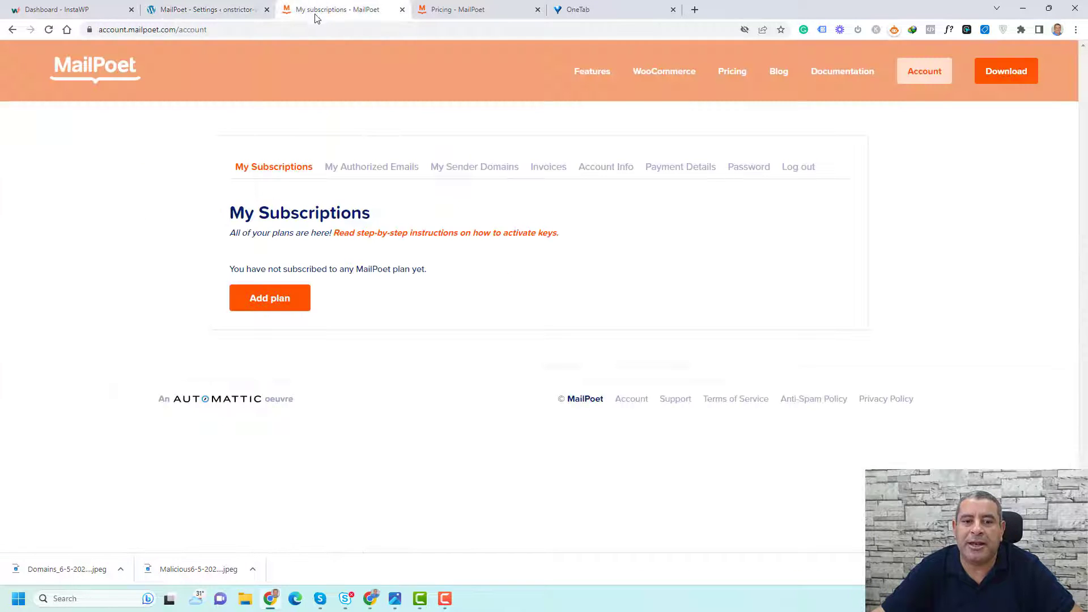
click(381, 168)
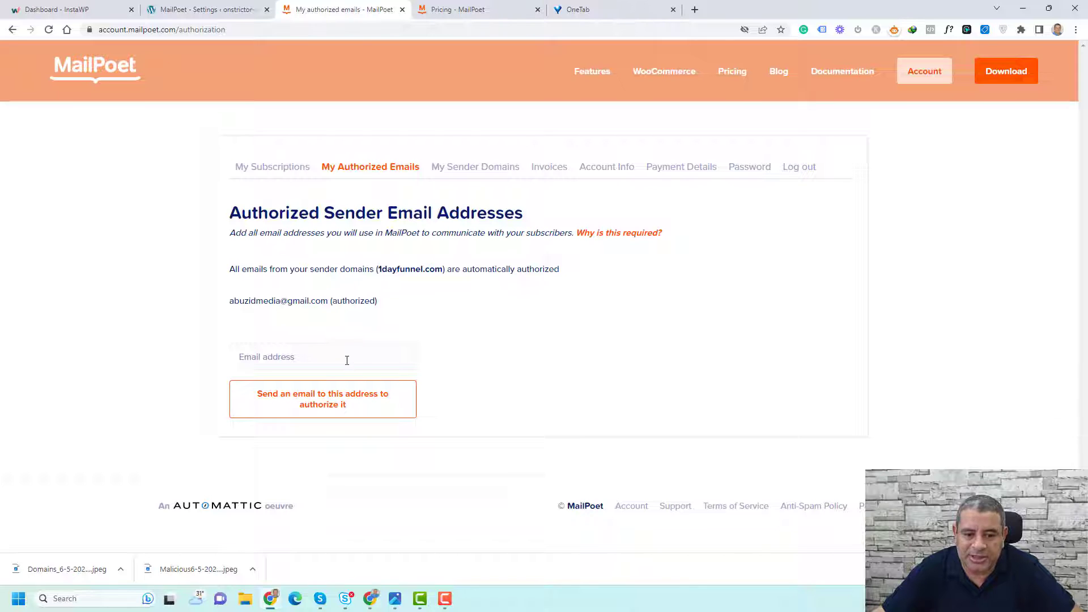
click(347, 359)
click(371, 389)
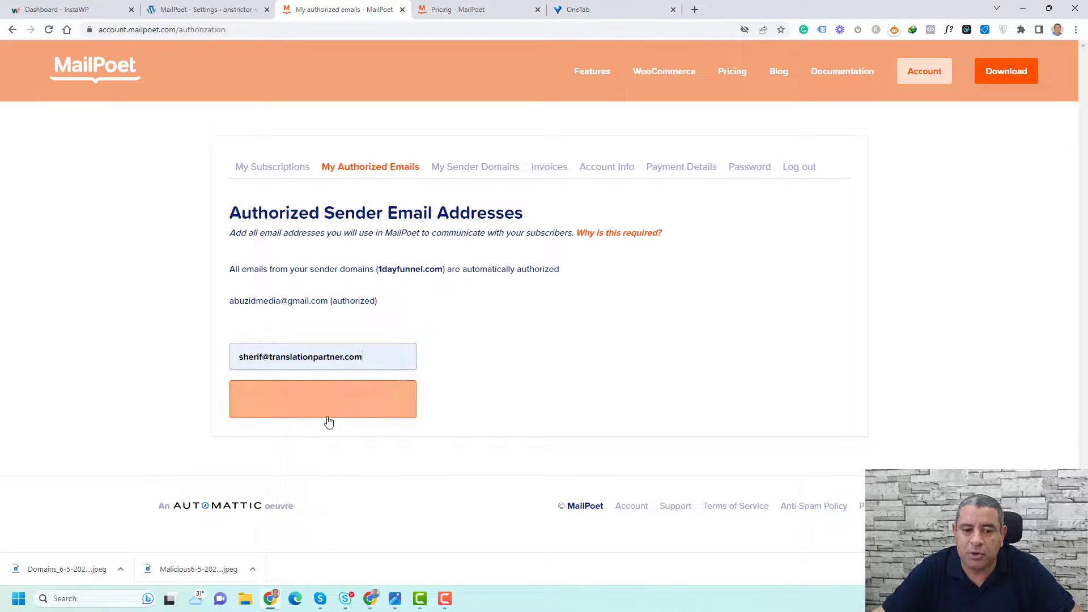
click(331, 409)
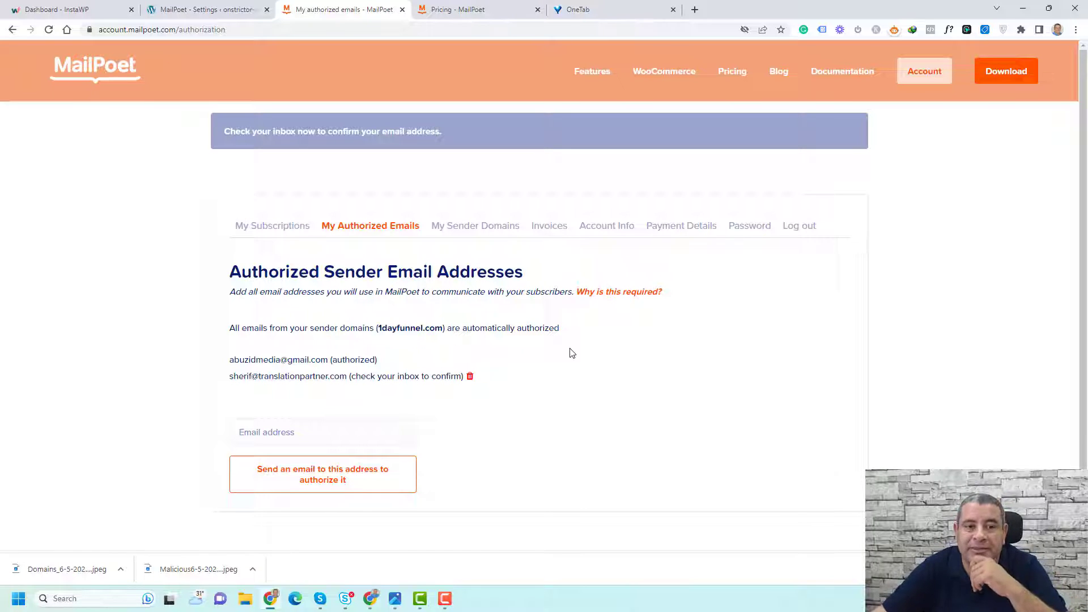
Look over the MailPoet plugin's Basics settings, and disable sign-up confirmation and save the change
click(207, 9)
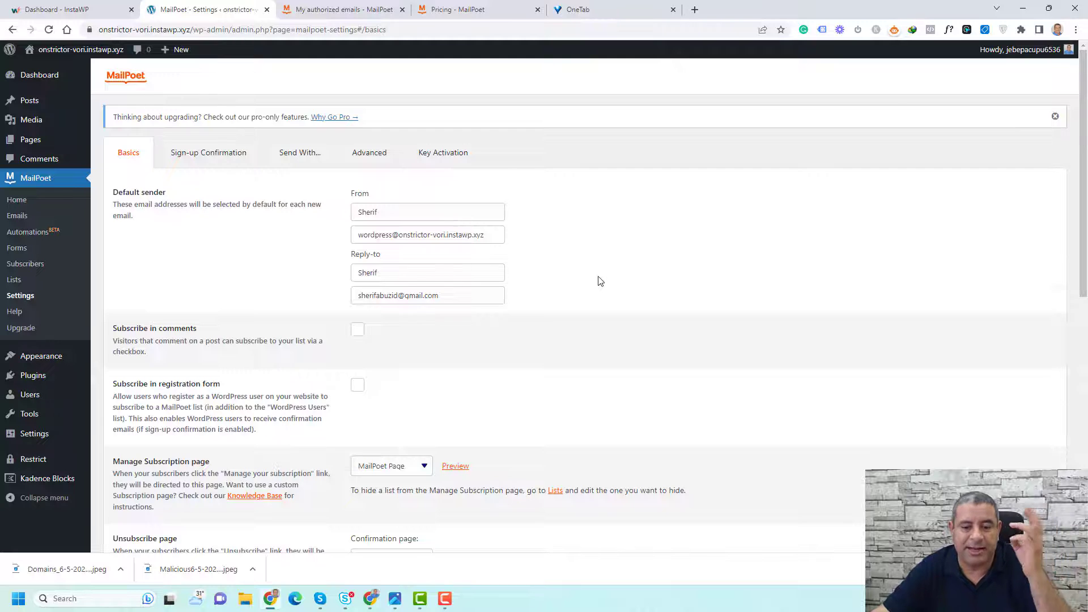
scroll(600, 281, down, 6)
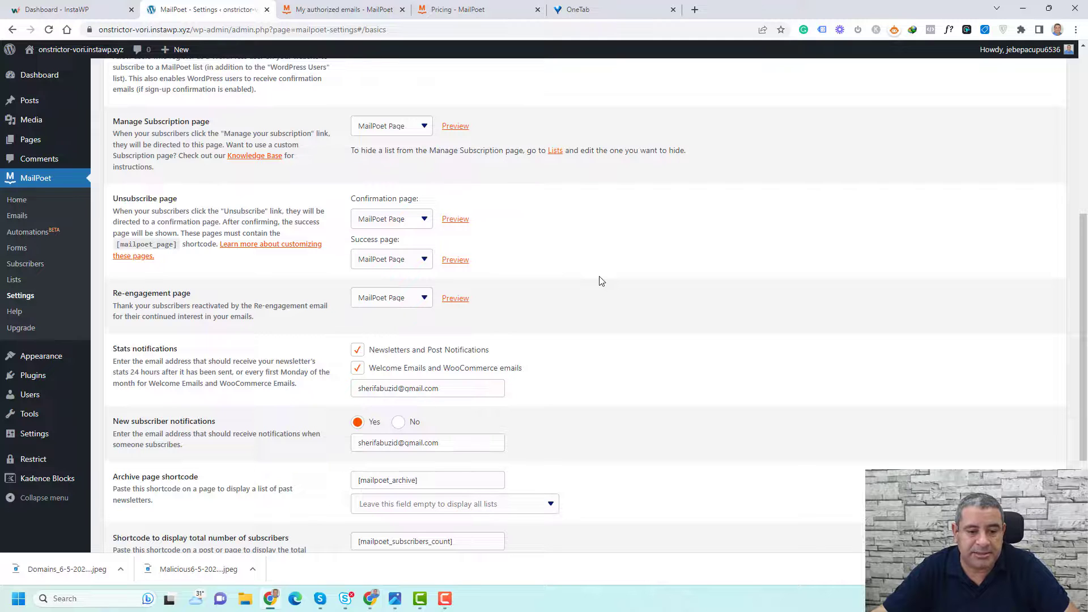
scroll(601, 281, down, 3)
scroll(601, 281, up, 10)
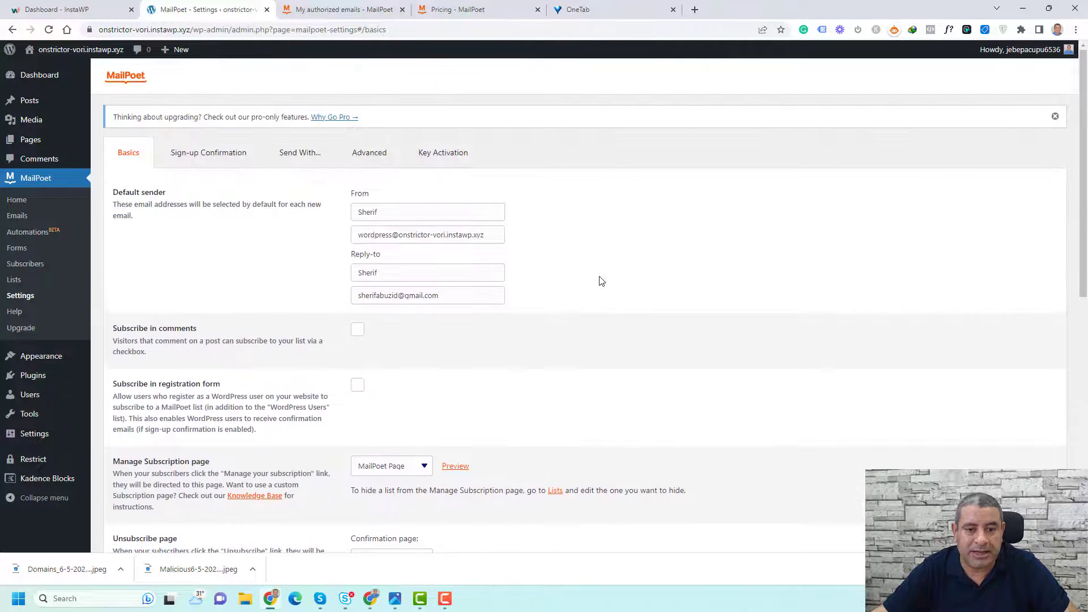
click(228, 159)
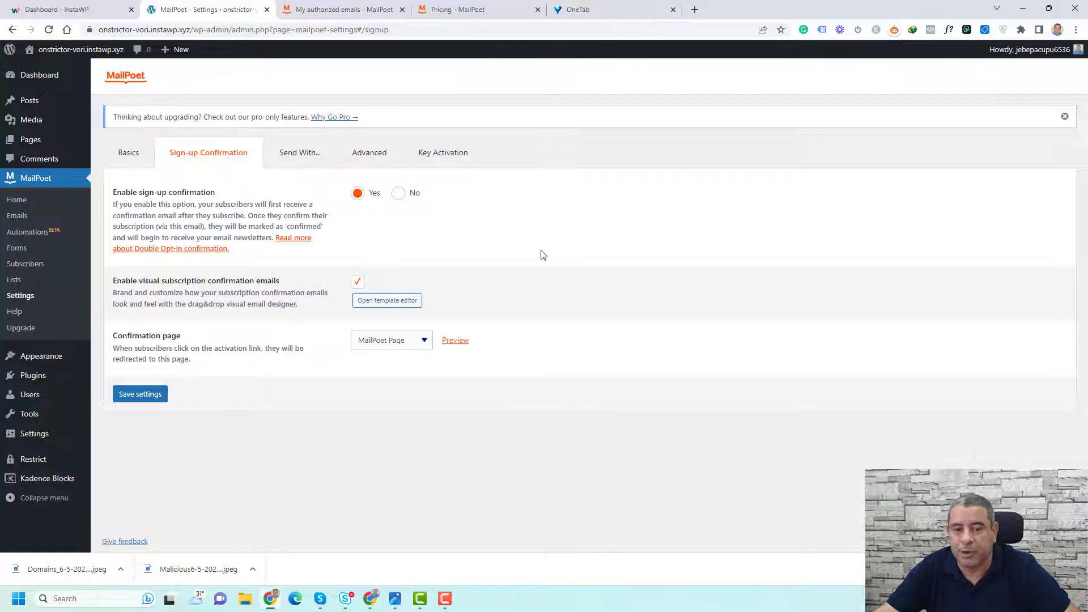
click(399, 195)
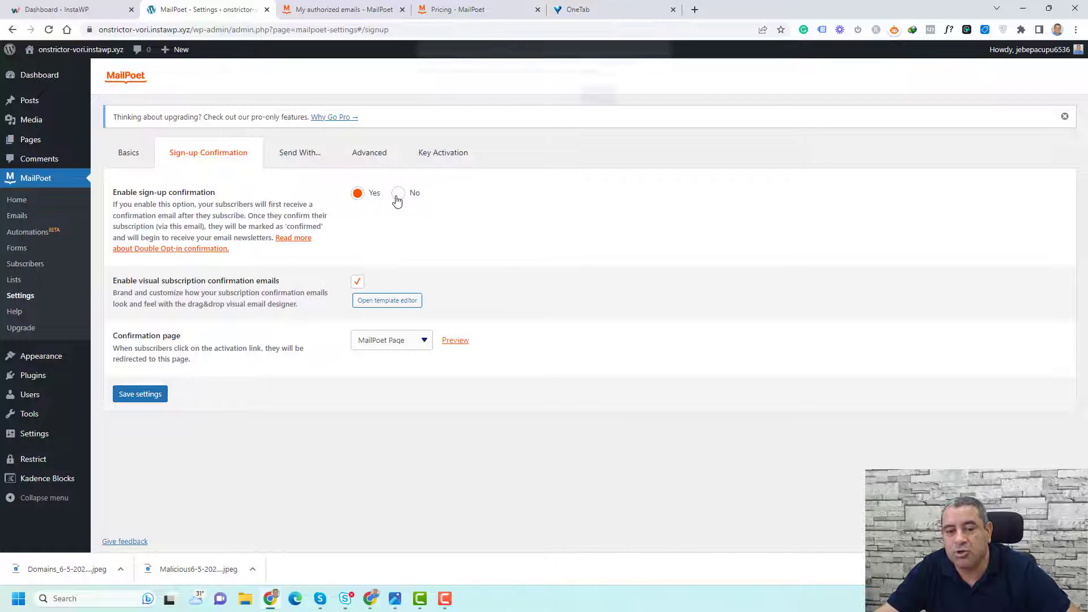
click(610, 107)
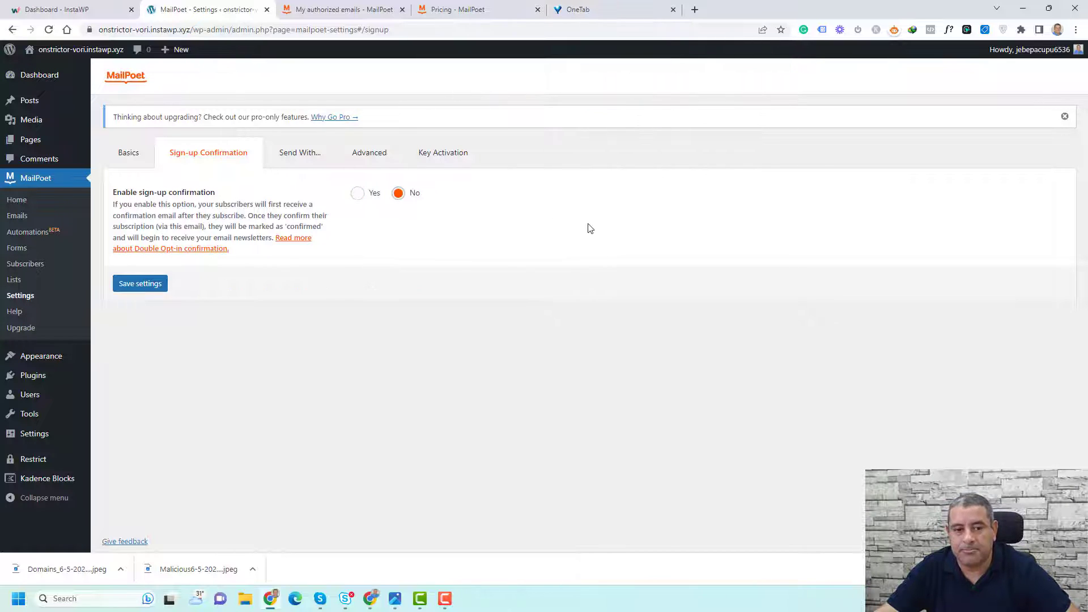
click(152, 285)
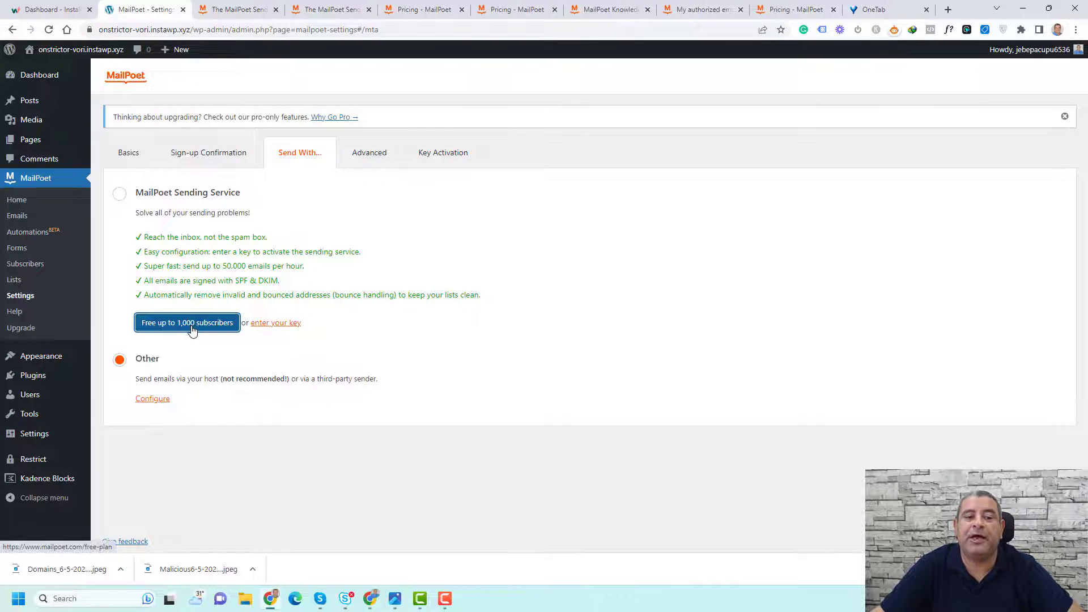
Examine the MailPoet Sending Service activation questions for the Starter - 1,000 plan
click(219, 7)
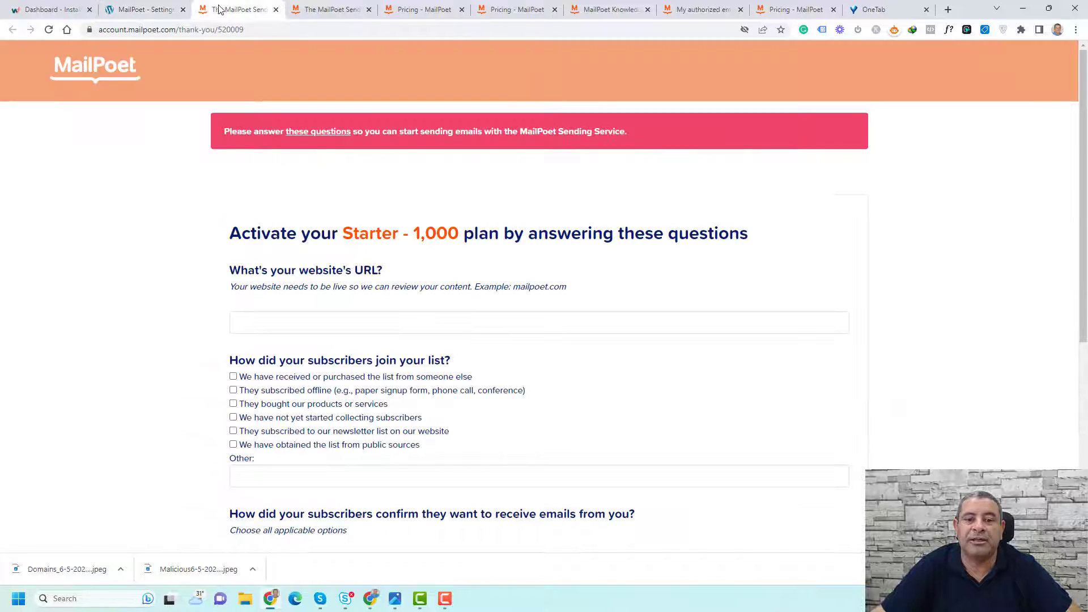
scroll(168, 266, down, 1)
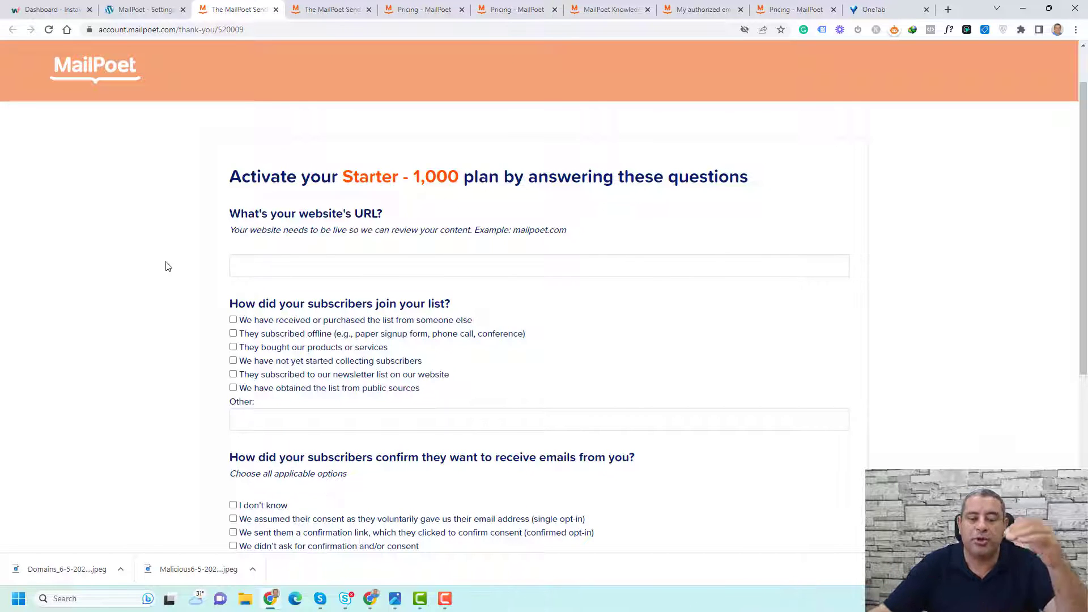
Read through the remaining plan activation questions, and view the saved screenshot of the Manage Sender Domain DNS records
scroll(167, 266, down, 5)
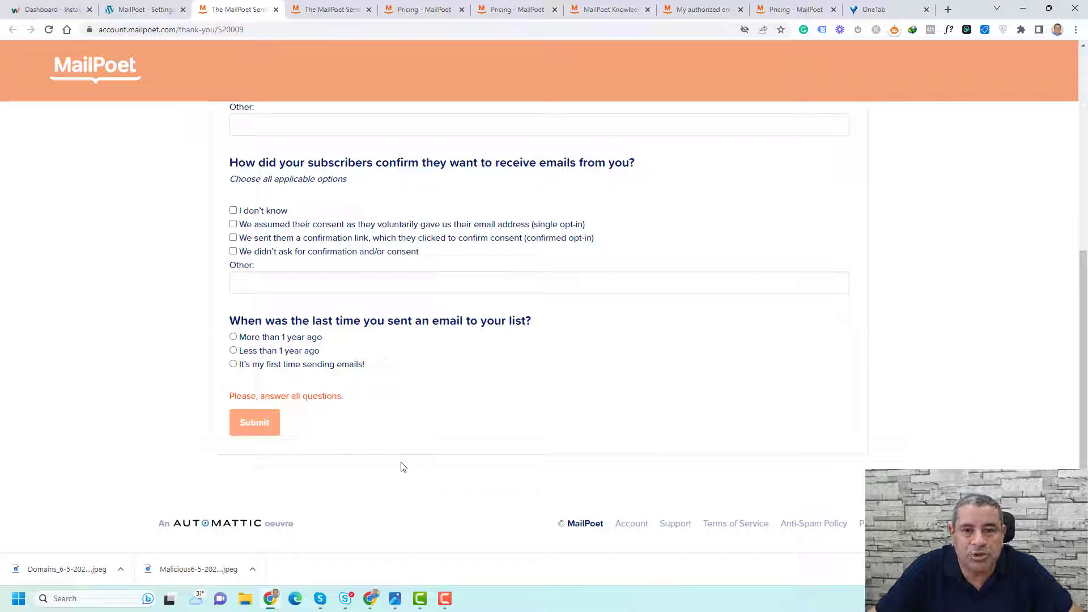
click(394, 597)
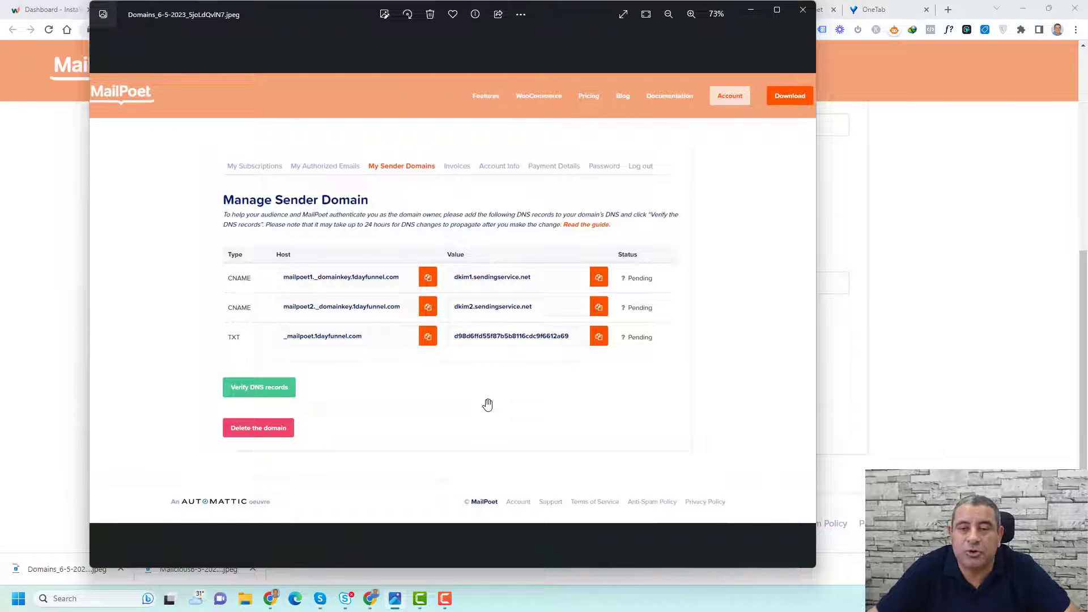
click(750, 12)
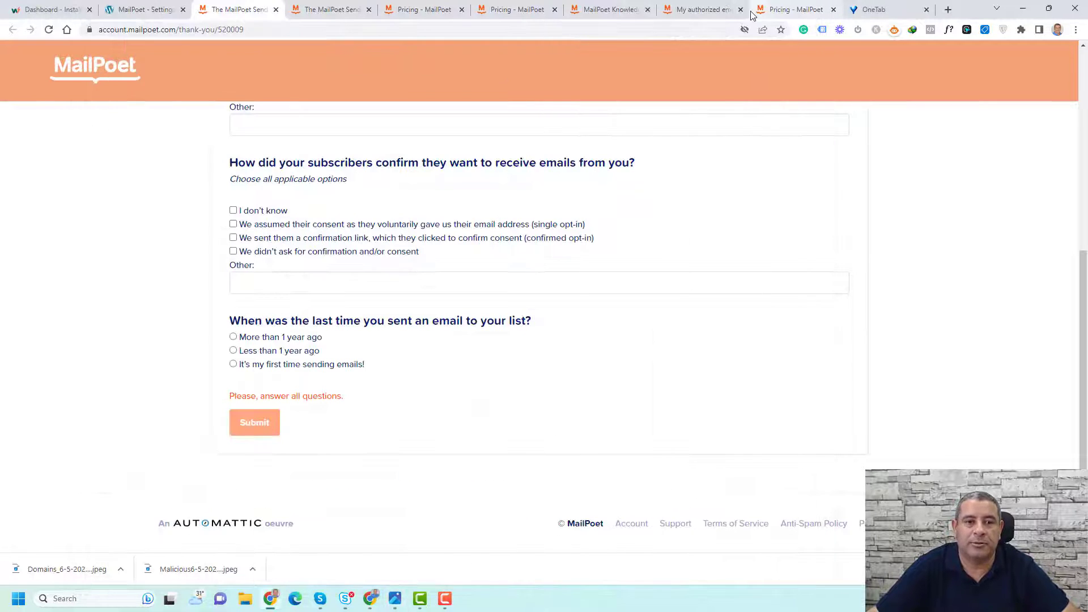
Return to the WordPress MailPoet settings and look over the Advanced and Key Activation settings
click(139, 7)
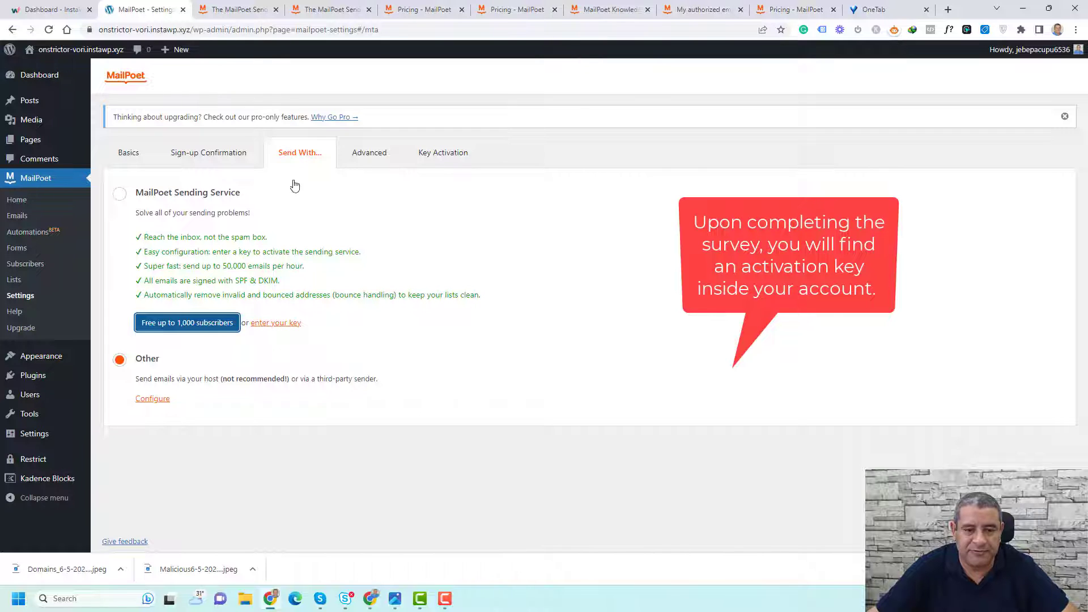
click(361, 162)
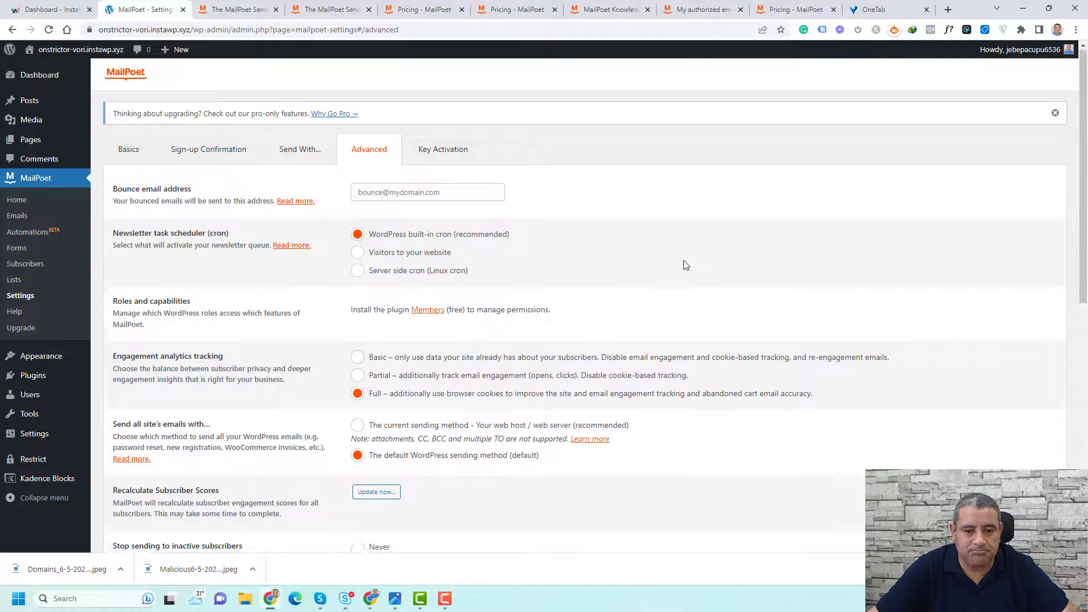
scroll(686, 265, down, 9)
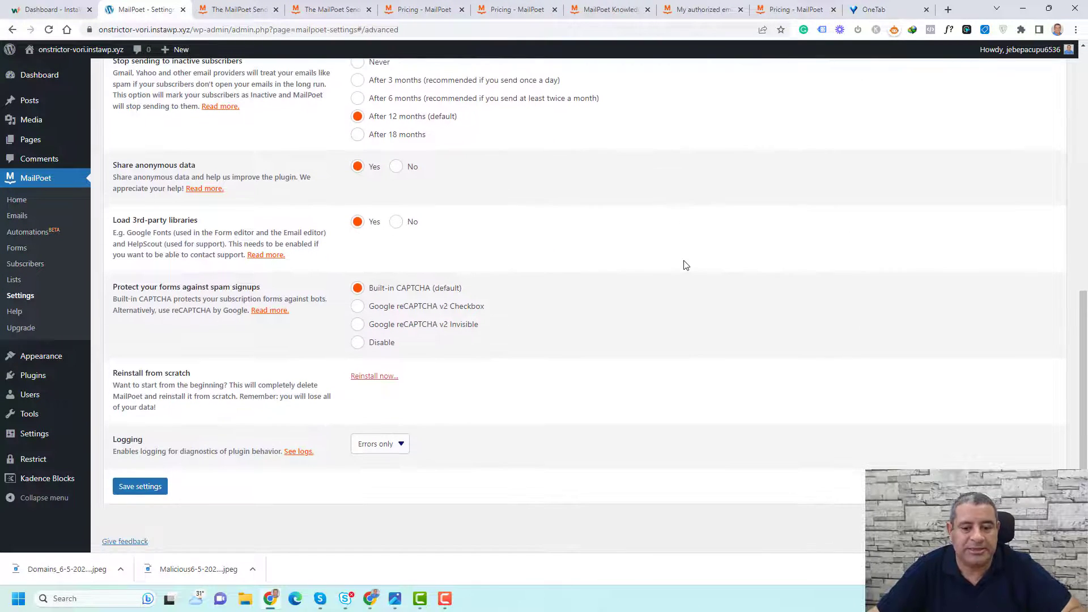
scroll(686, 266, up, 9)
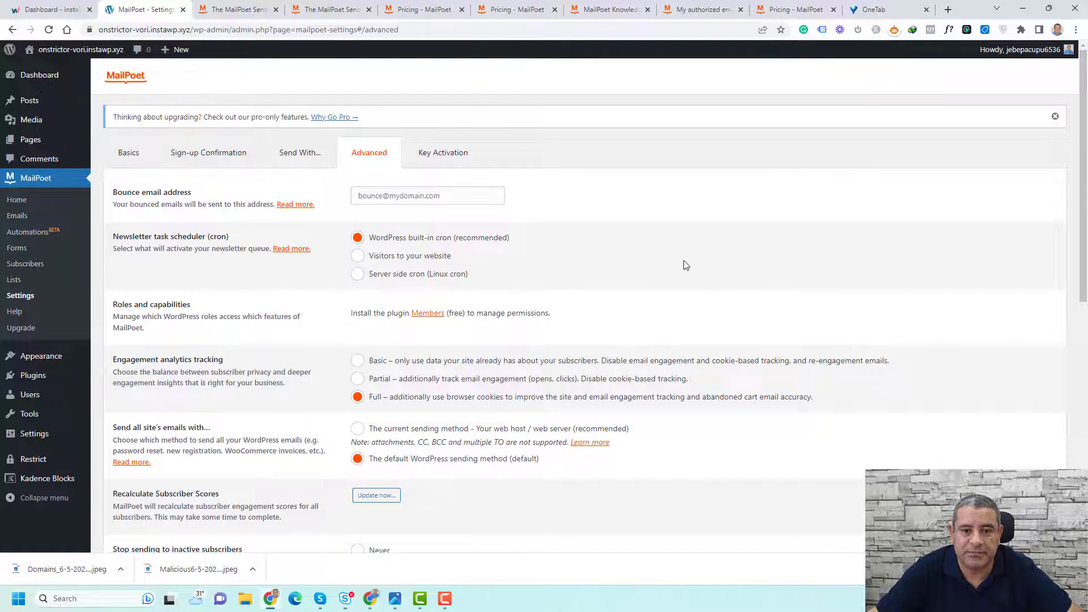
click(426, 159)
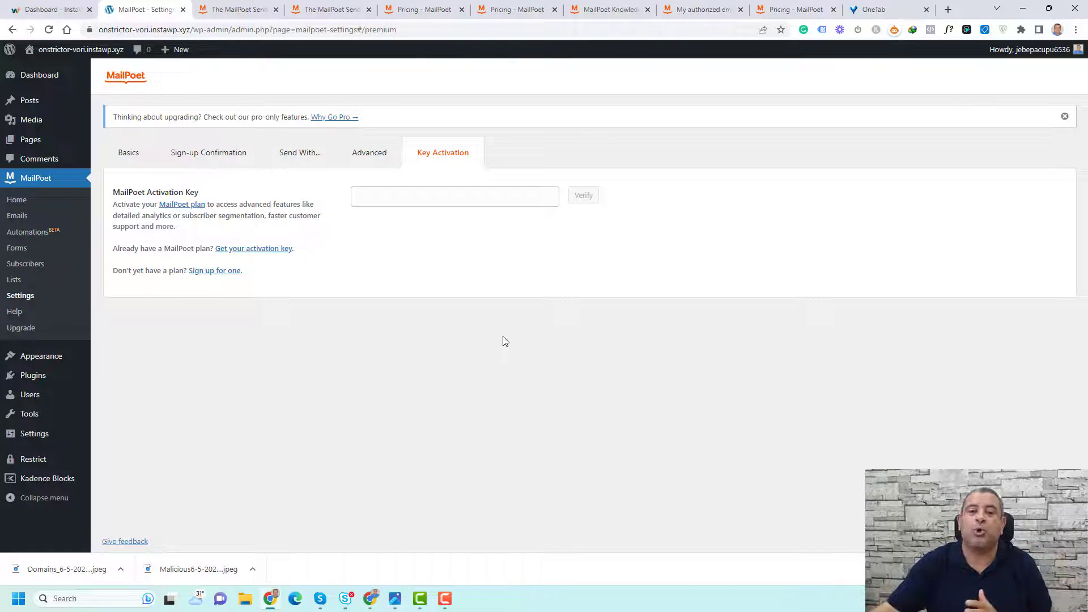
Create a new MailPoet subscriber list named "Leads" and save it
click(14, 279)
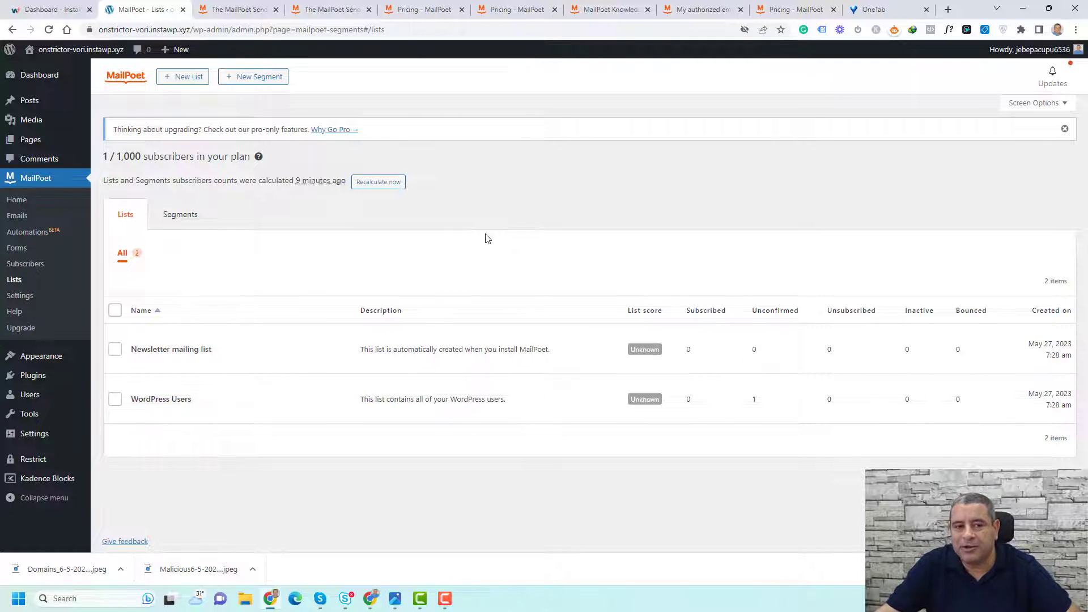
click(173, 77)
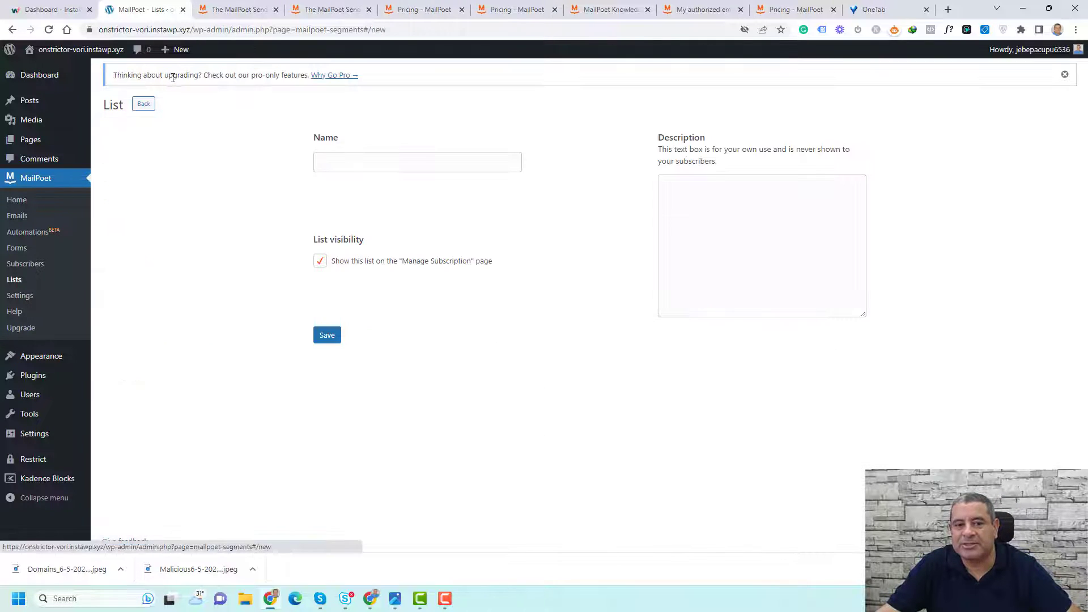
click(449, 166)
text(Leads)
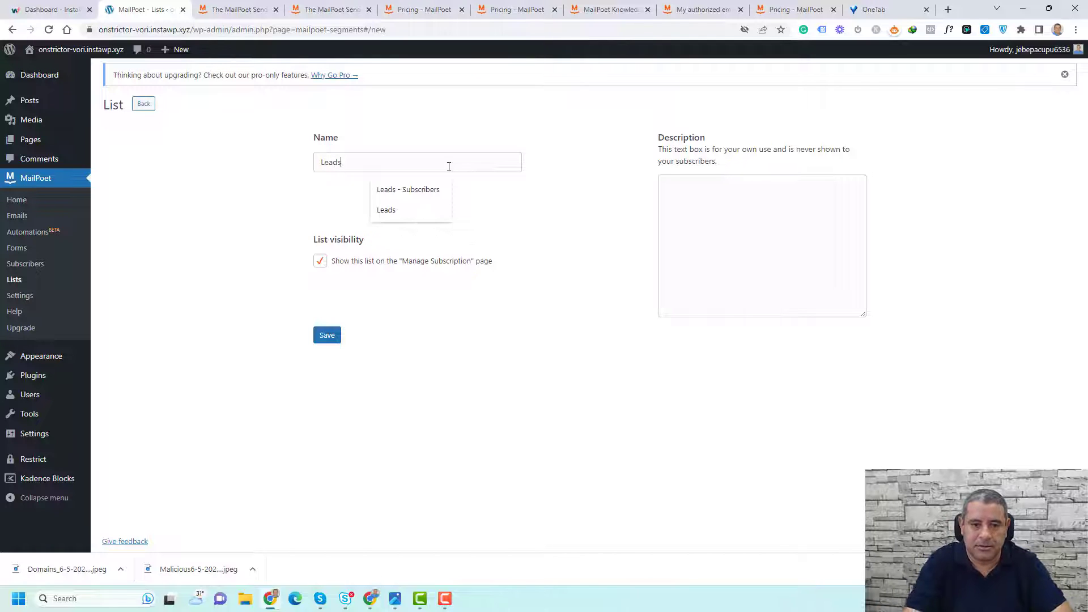
click(334, 340)
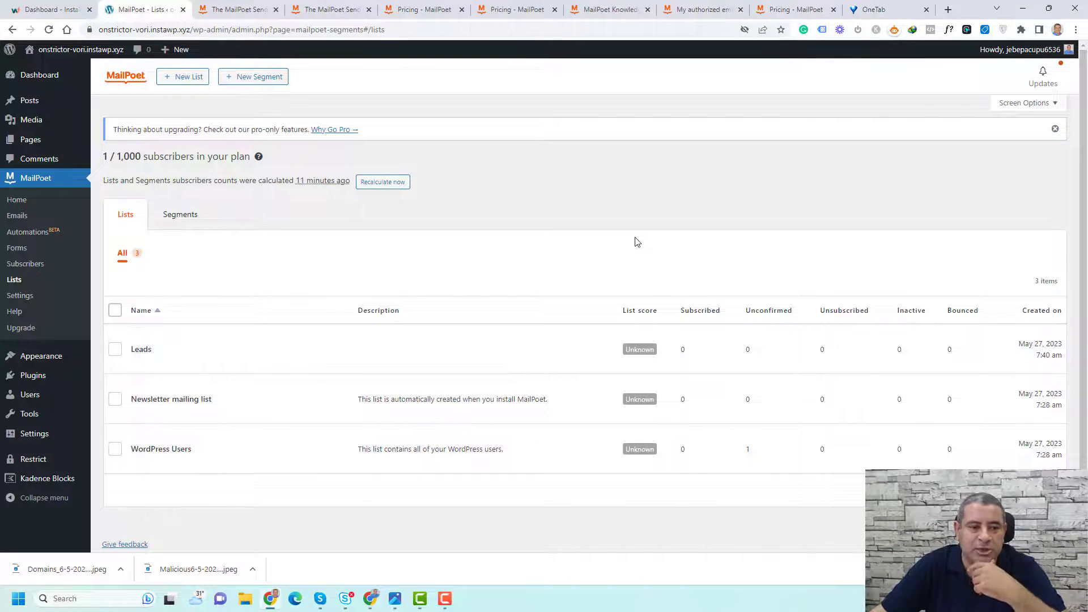
Create a new MailPoet form from the Restaurant Discount pop-up template, and dismiss the form editor's video tour
click(17, 248)
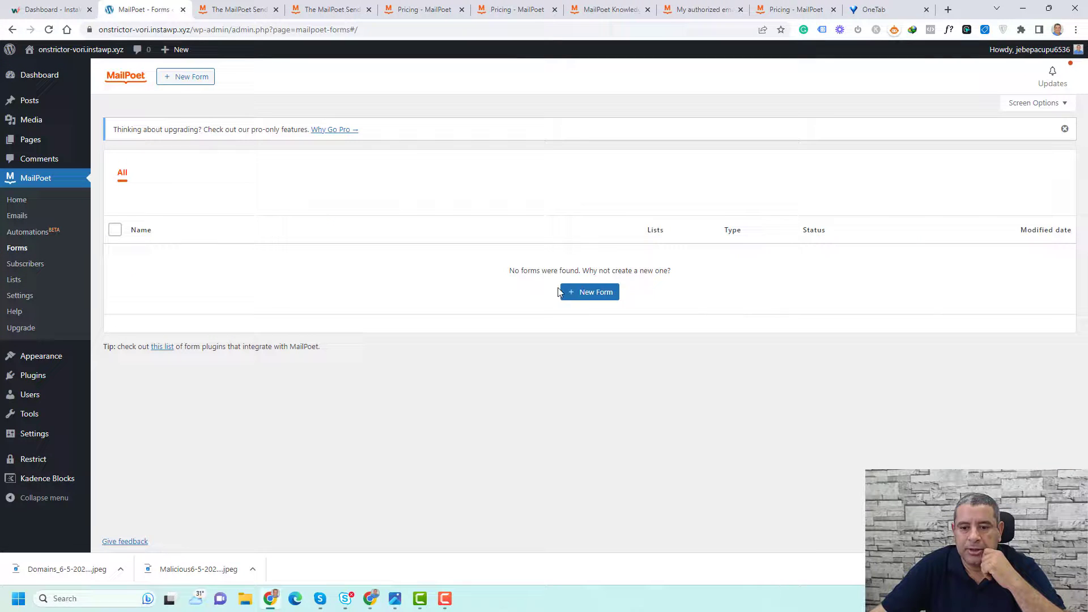
click(590, 292)
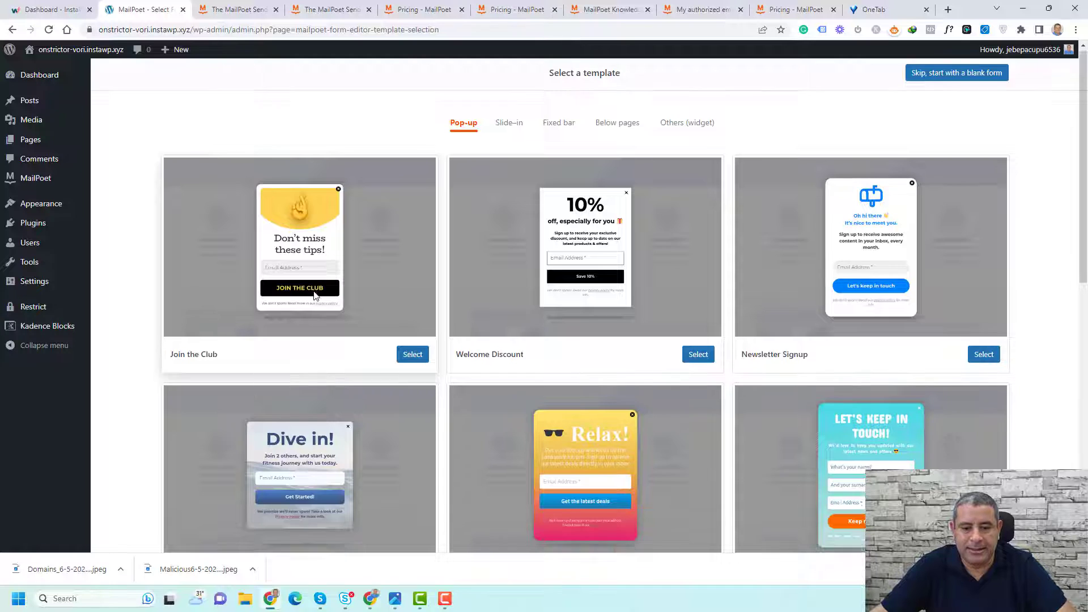
scroll(315, 294, down, 6)
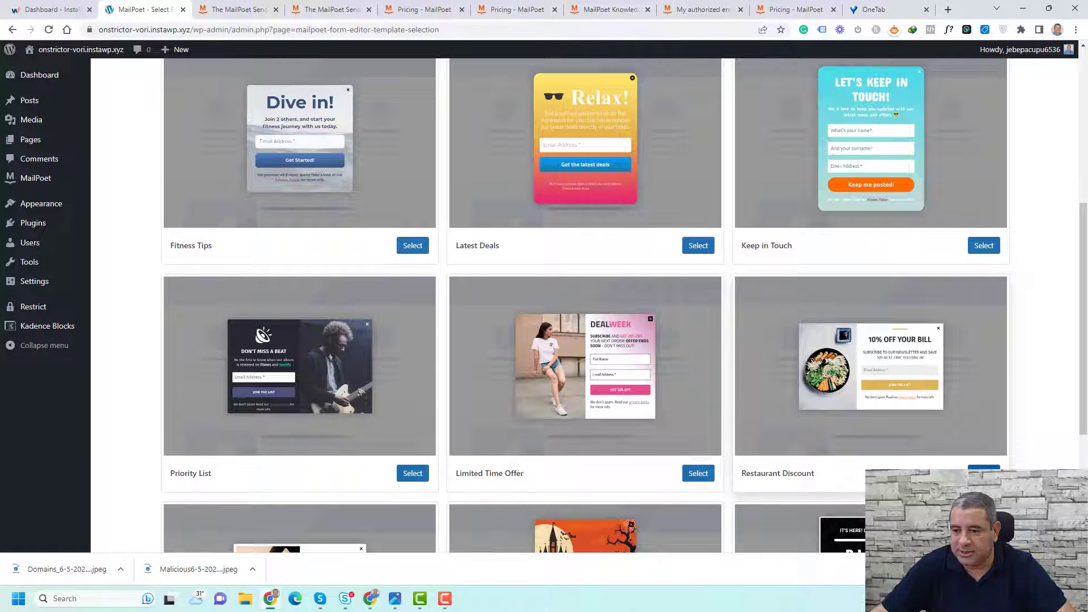
click(984, 474)
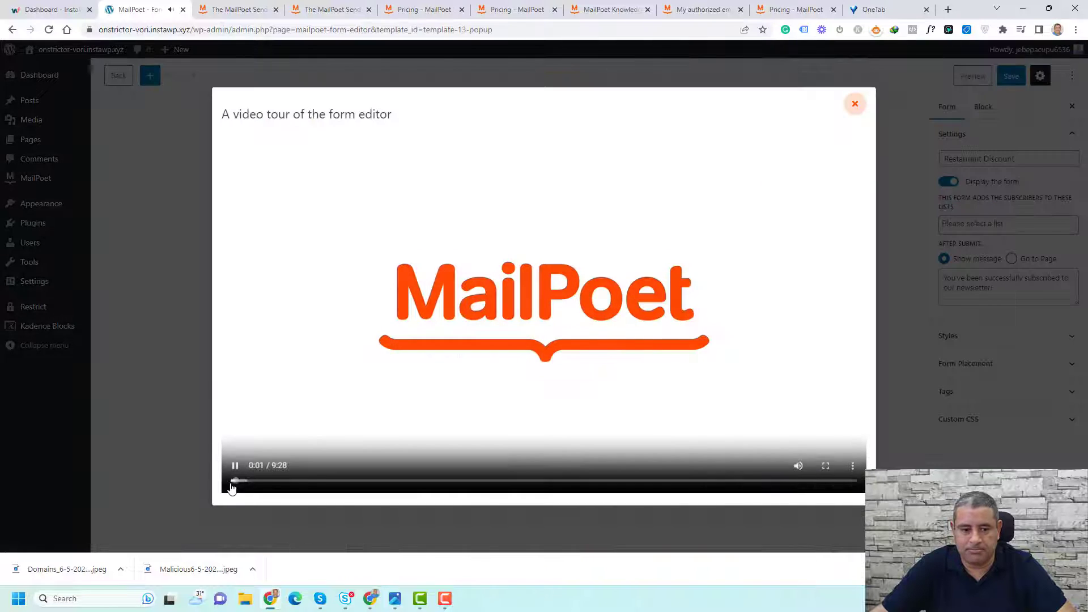
click(236, 467)
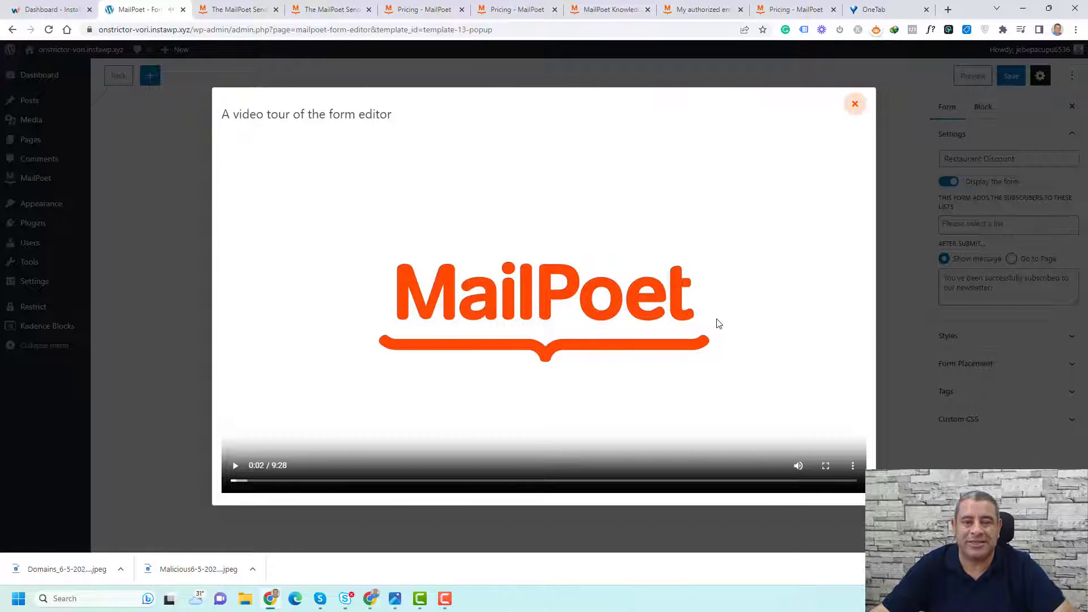
click(855, 104)
Replace the form's heading with "Ebook Title" and set the submit button's label to "Get the ebook"
click(619, 150)
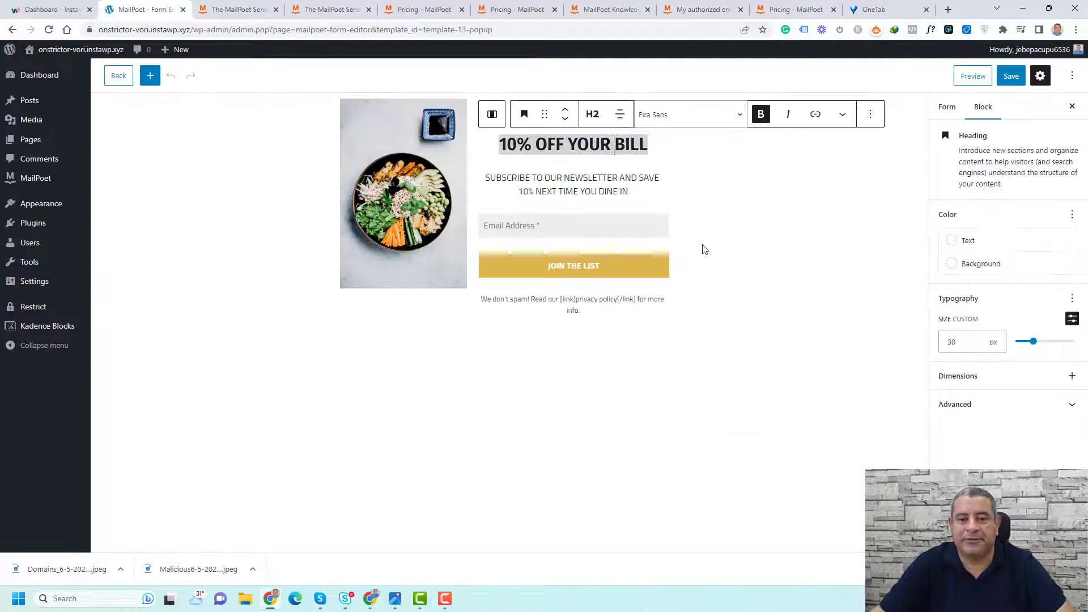
click(454, 298)
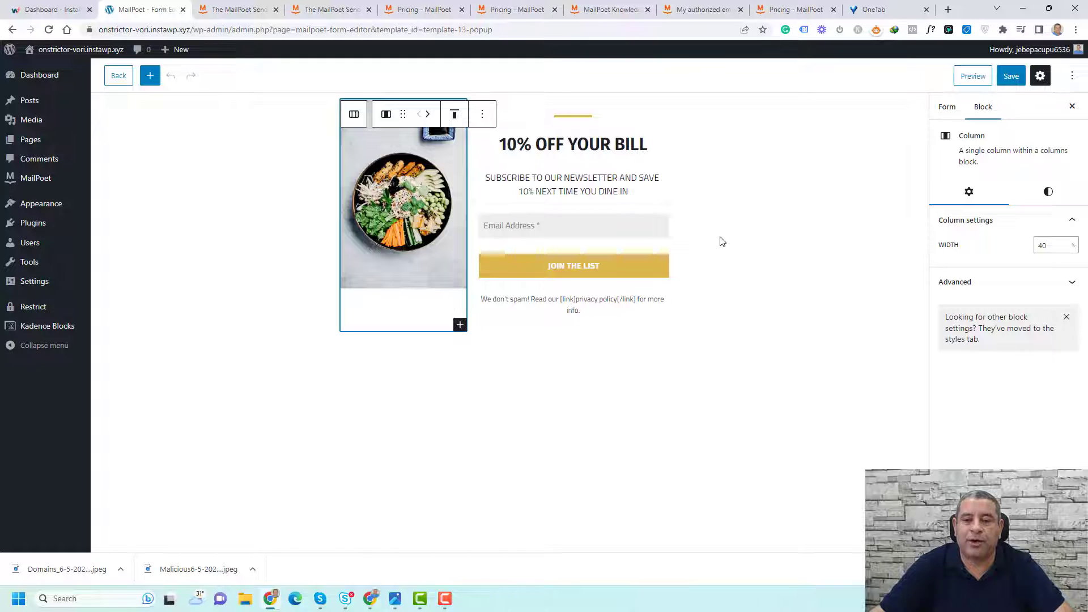
triple_click(612, 148)
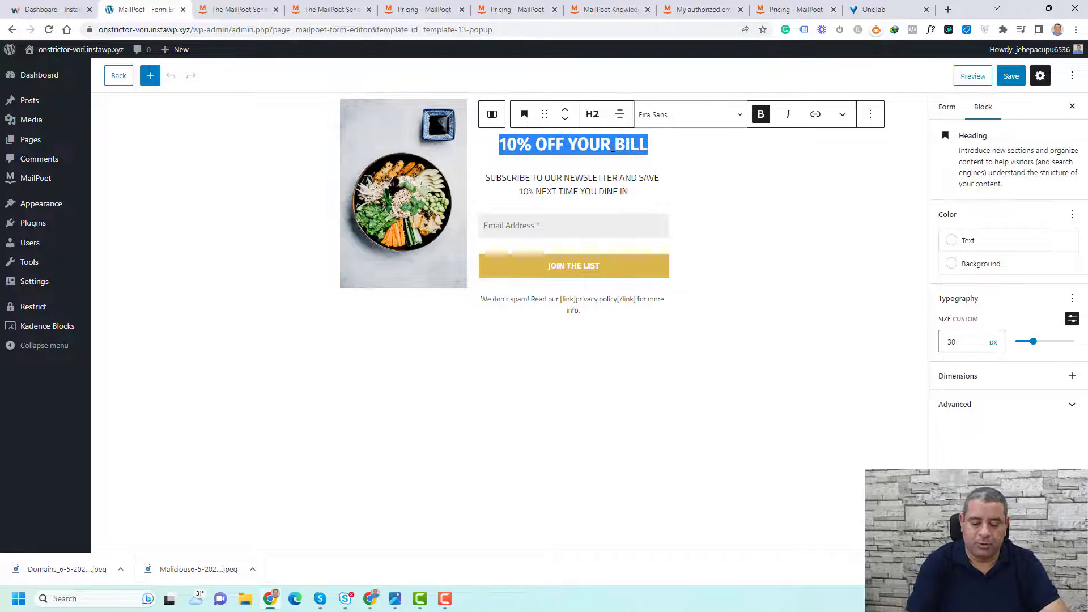
text(Ebook Title)
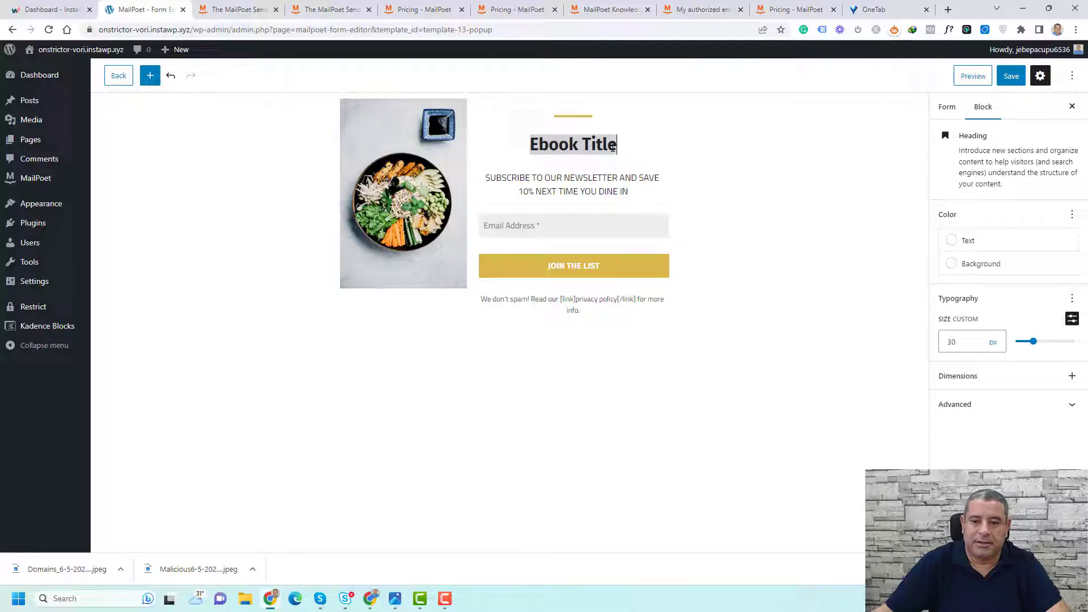
click(608, 266)
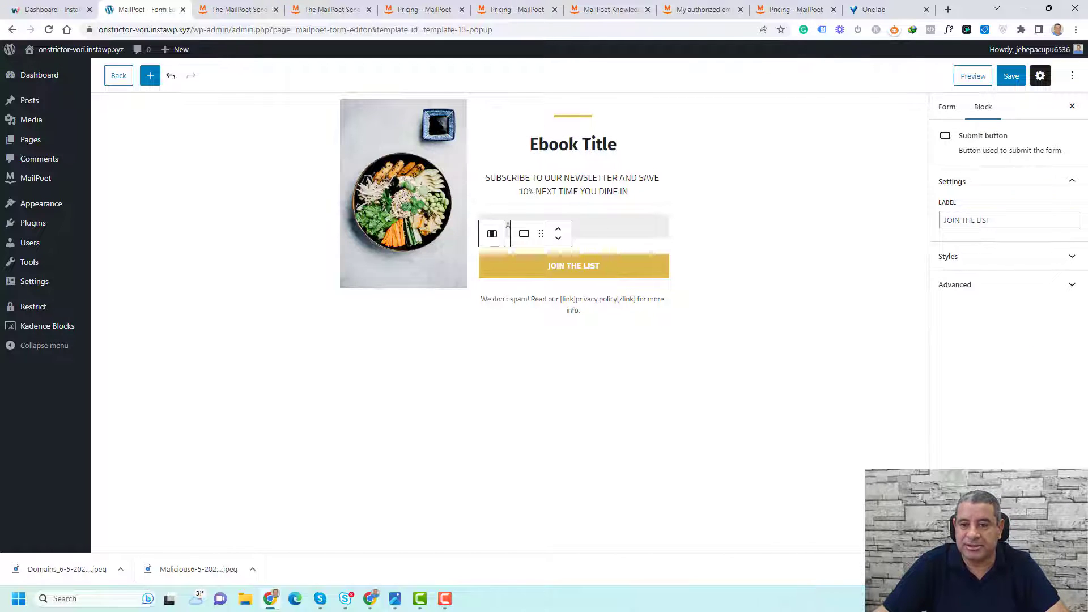
Add a First name field between the newsletter paragraph and the Email Address field
click(431, 209)
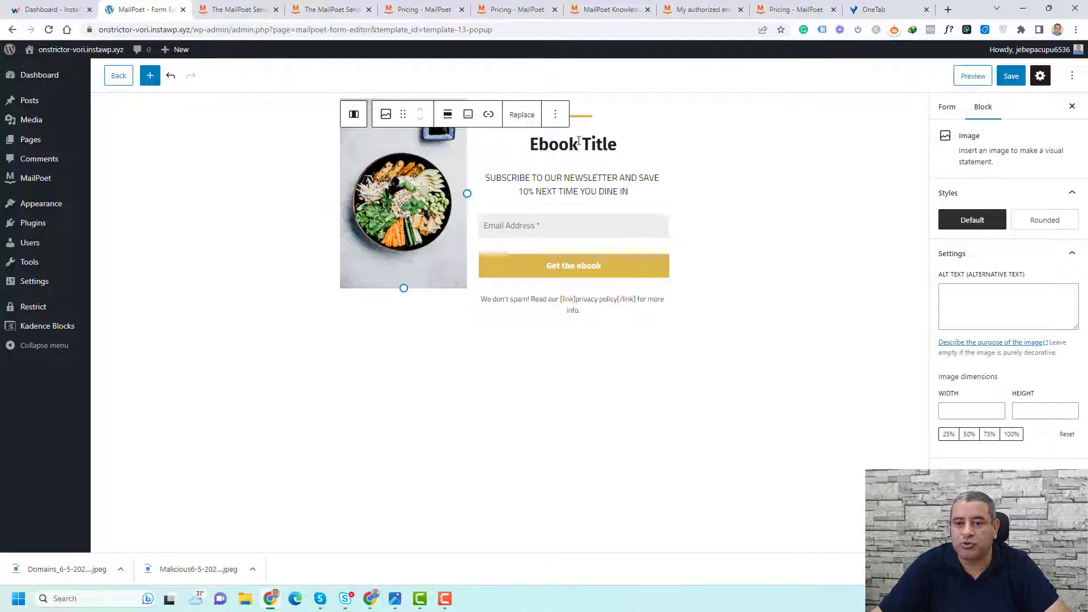
click(601, 168)
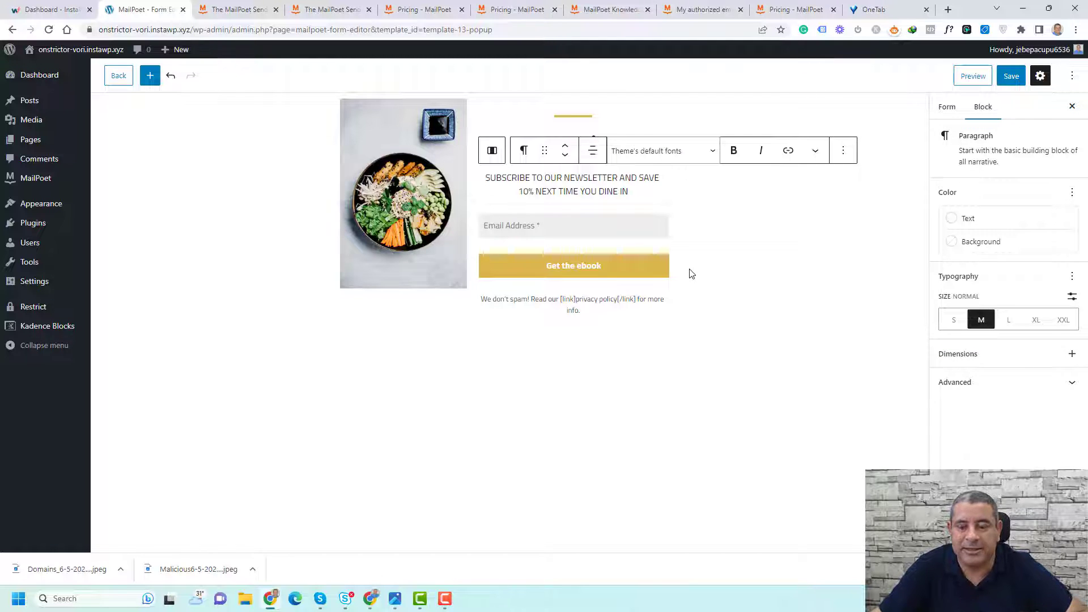
click(629, 119)
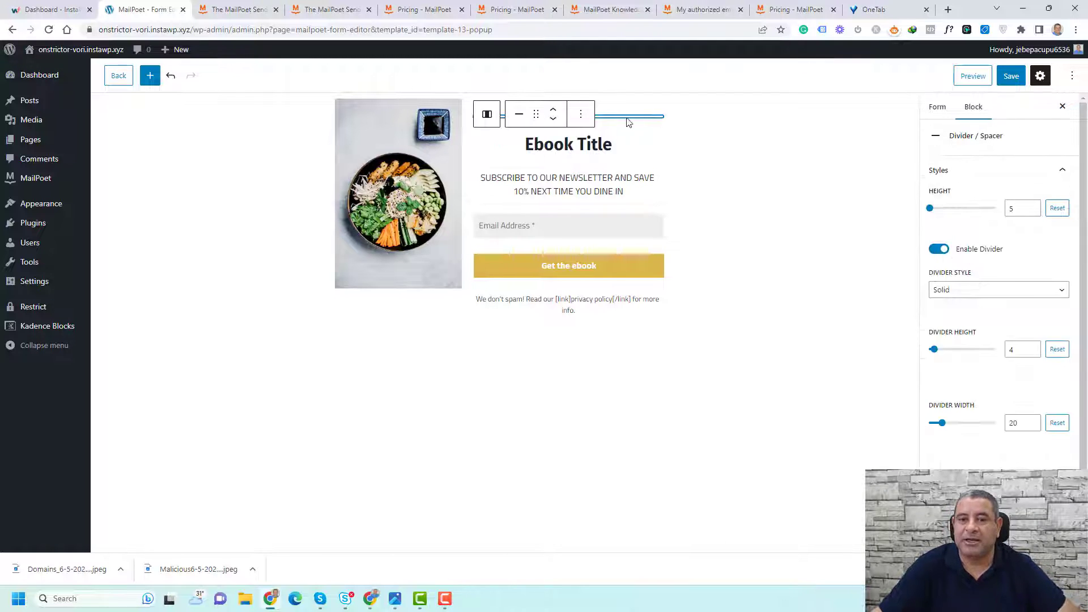
click(627, 190)
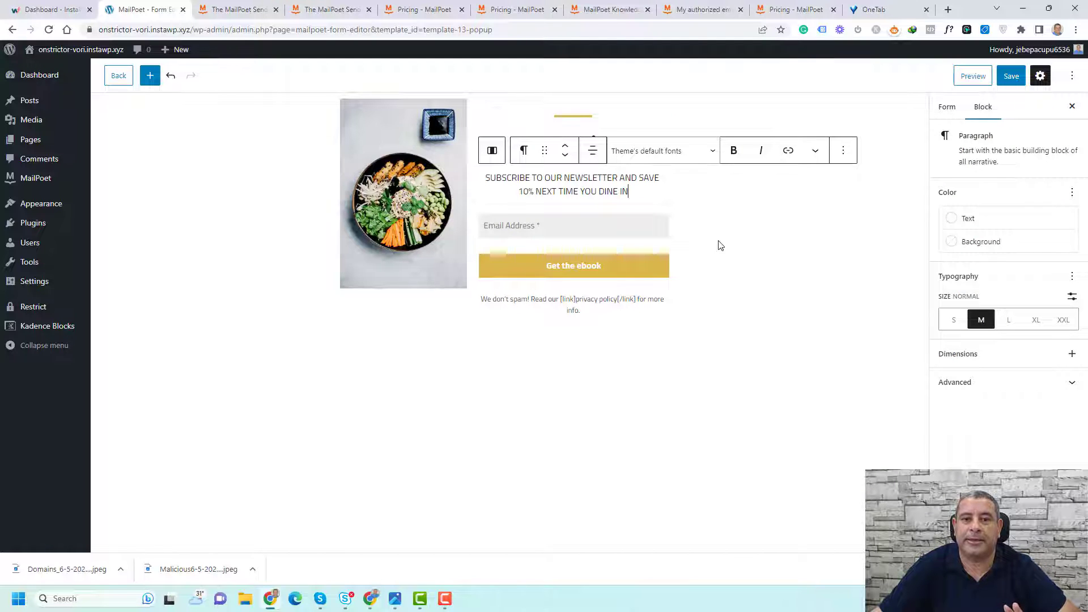
click(628, 213)
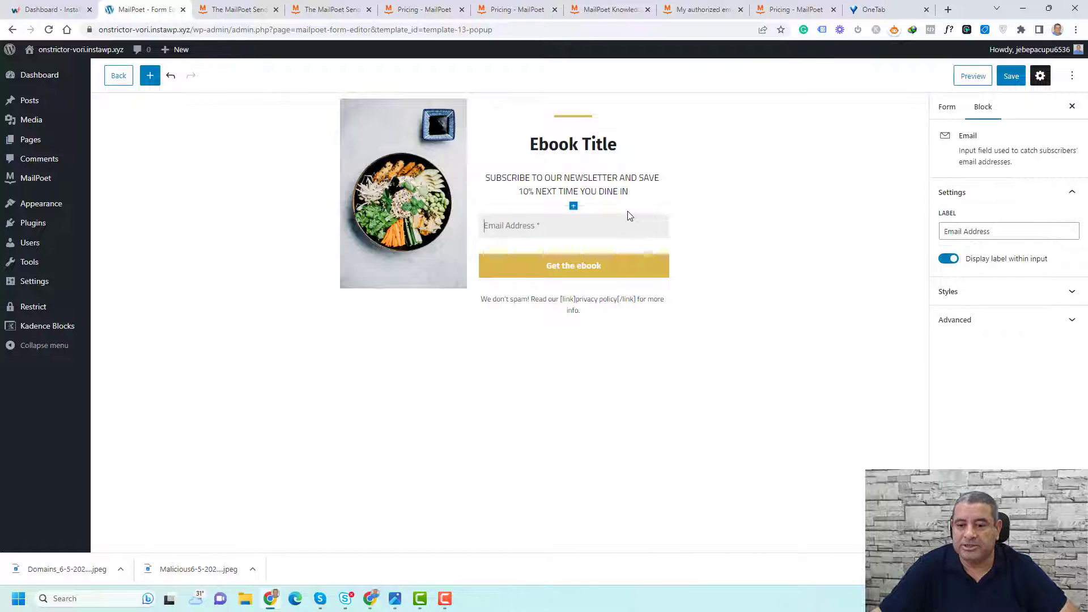
click(574, 206)
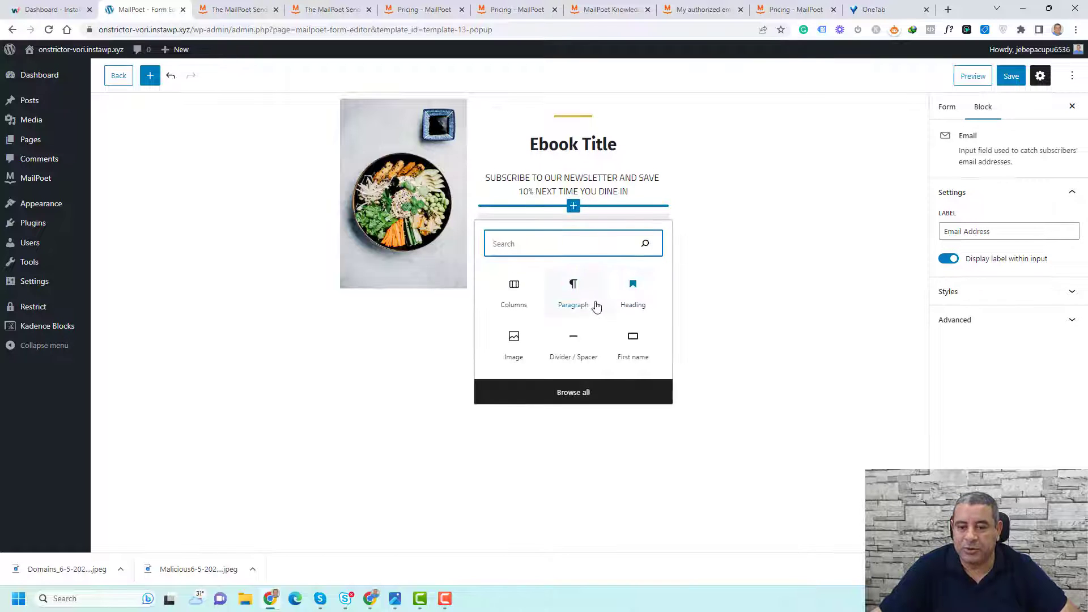
click(633, 347)
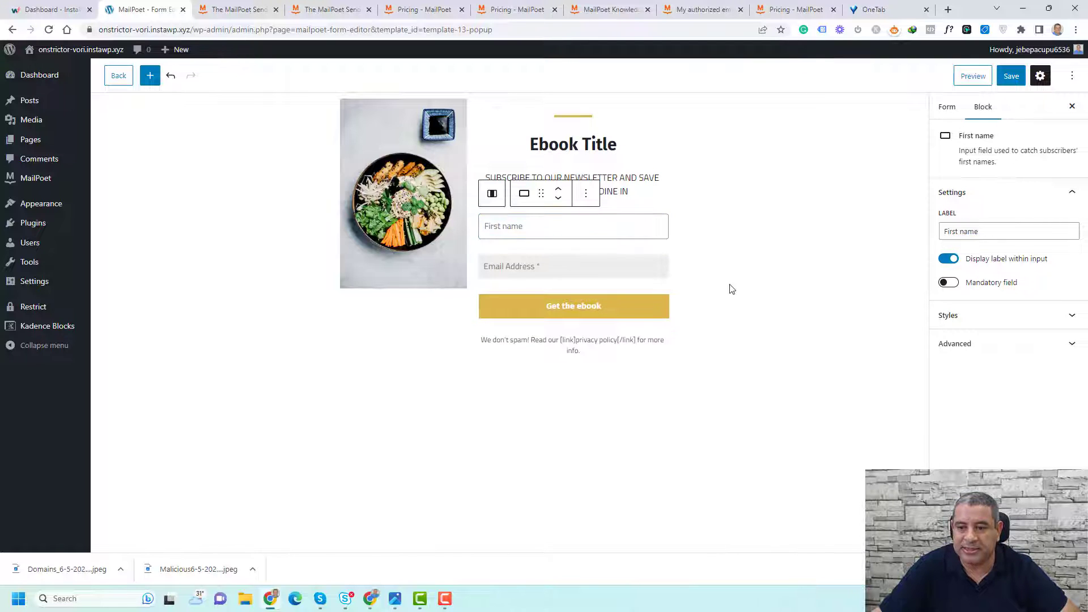
Set the First name field's label to "Add Your First name", keeping the label displayed within the input
click(630, 211)
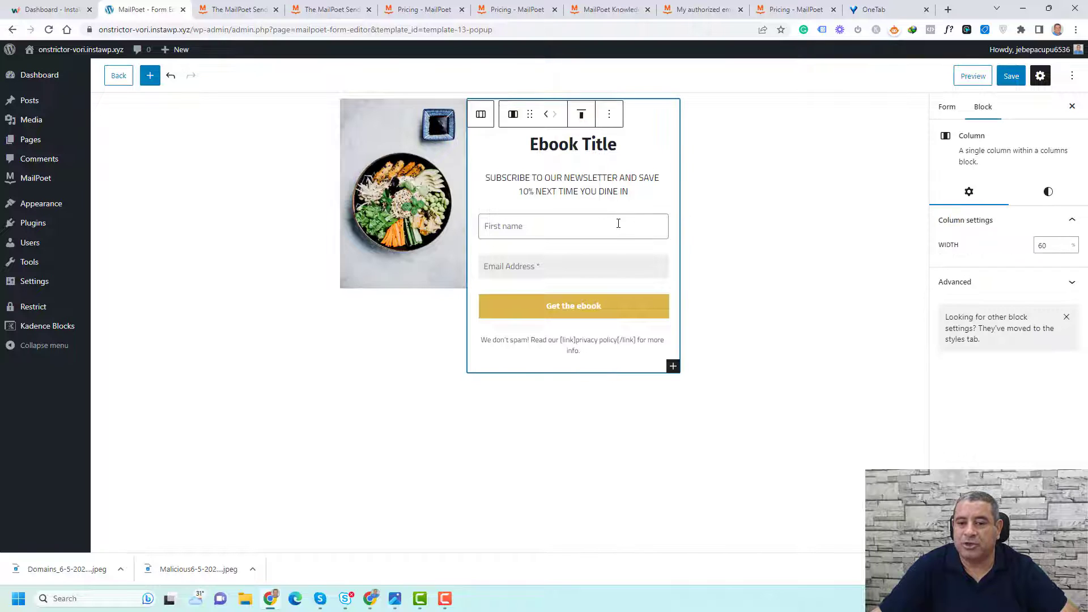
click(618, 224)
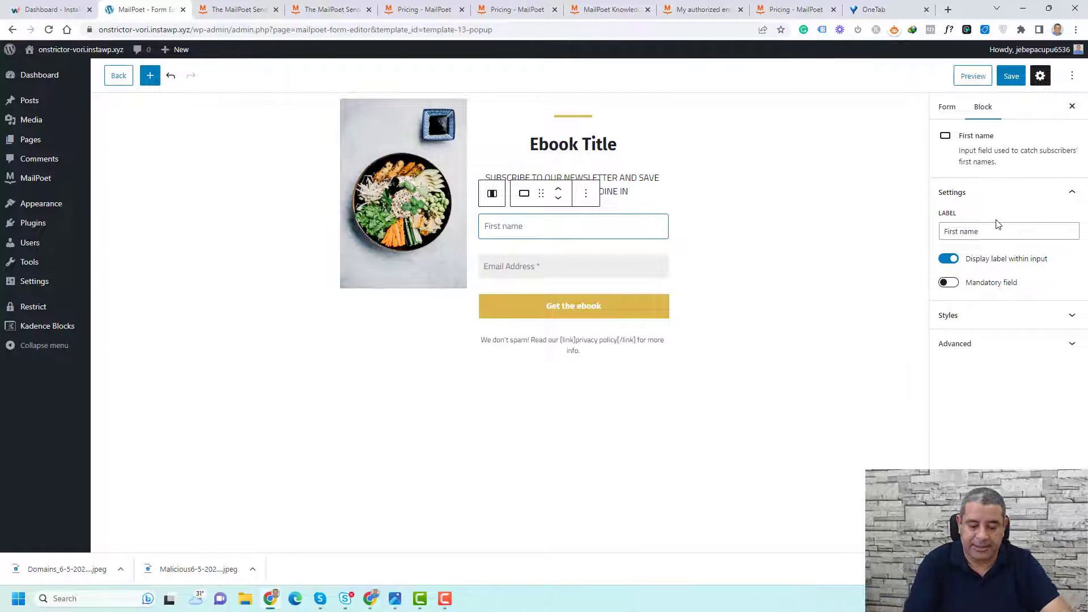
key(BackSpace)
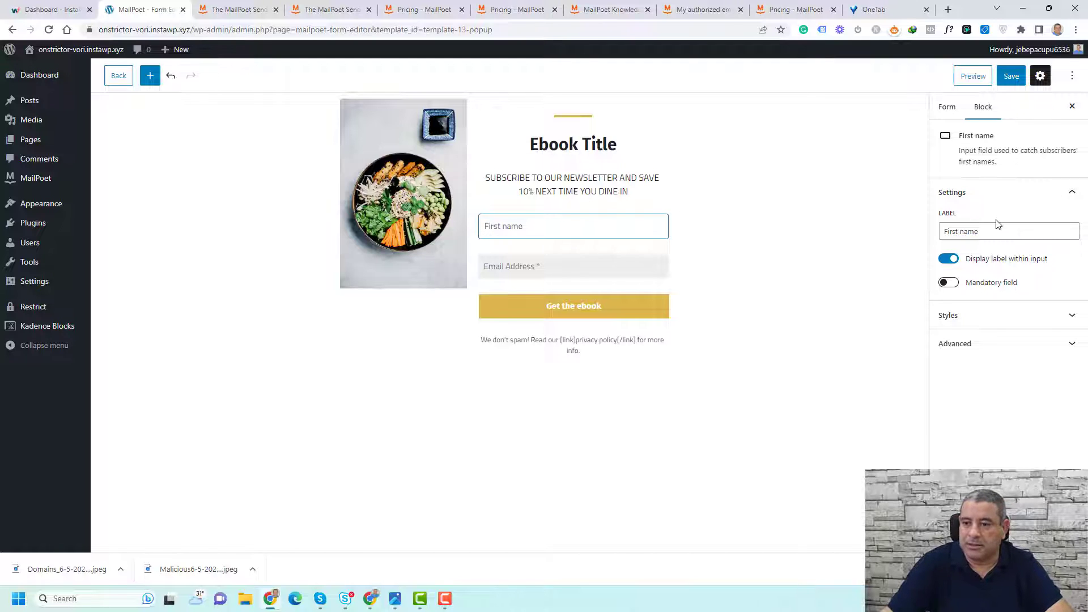
click(1003, 231)
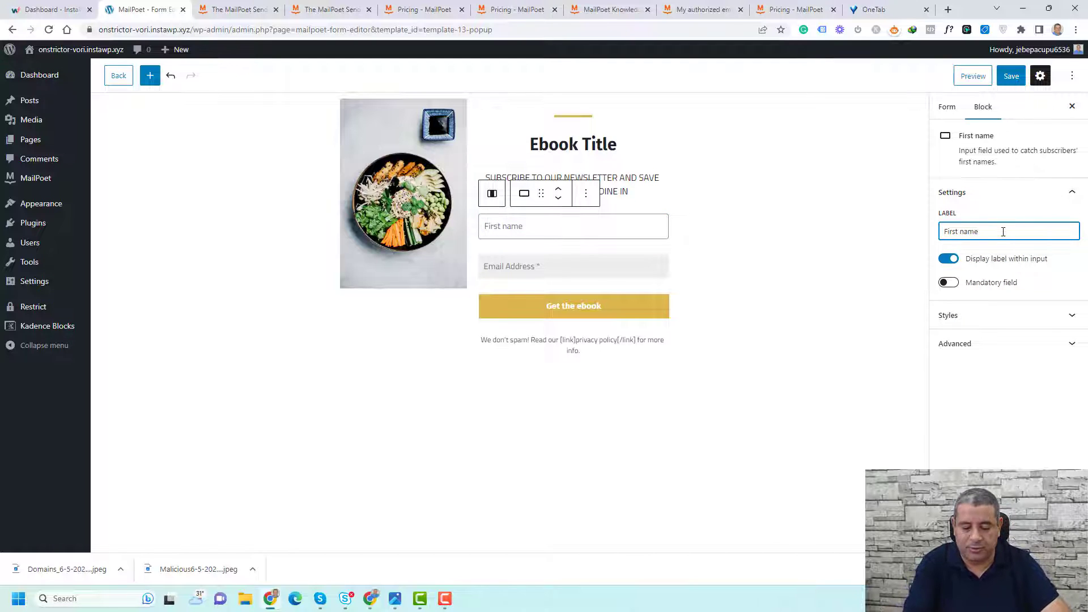
text(Add Your)
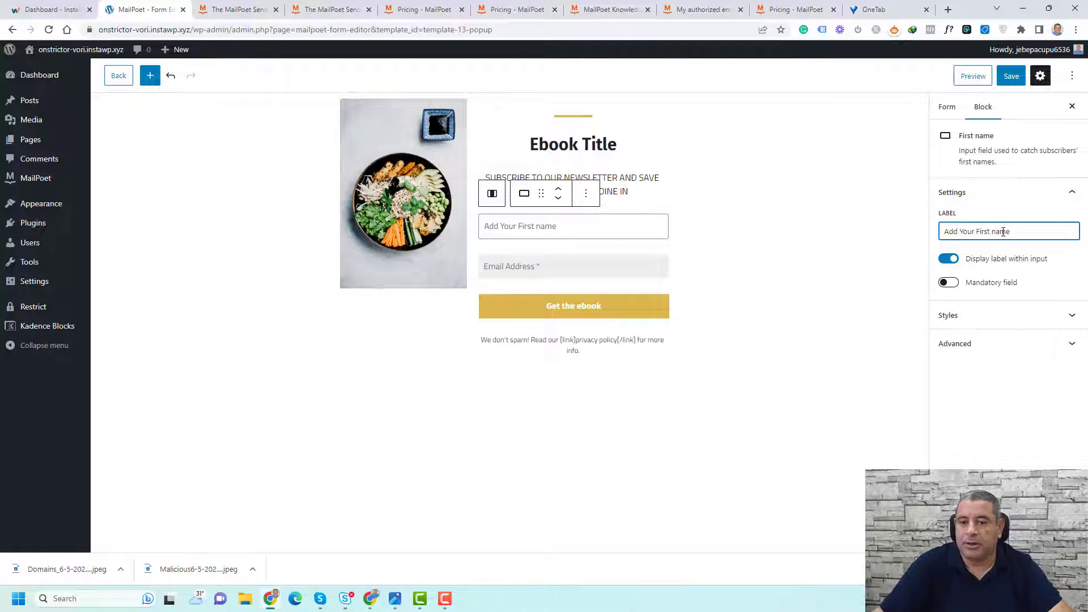
click(949, 259)
click(949, 259)
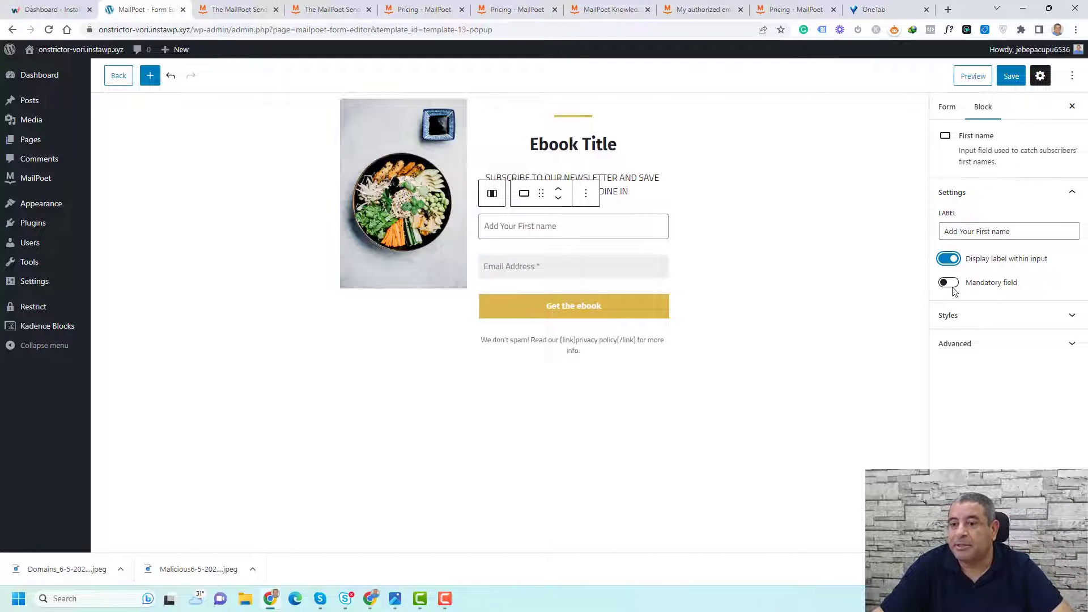
click(980, 317)
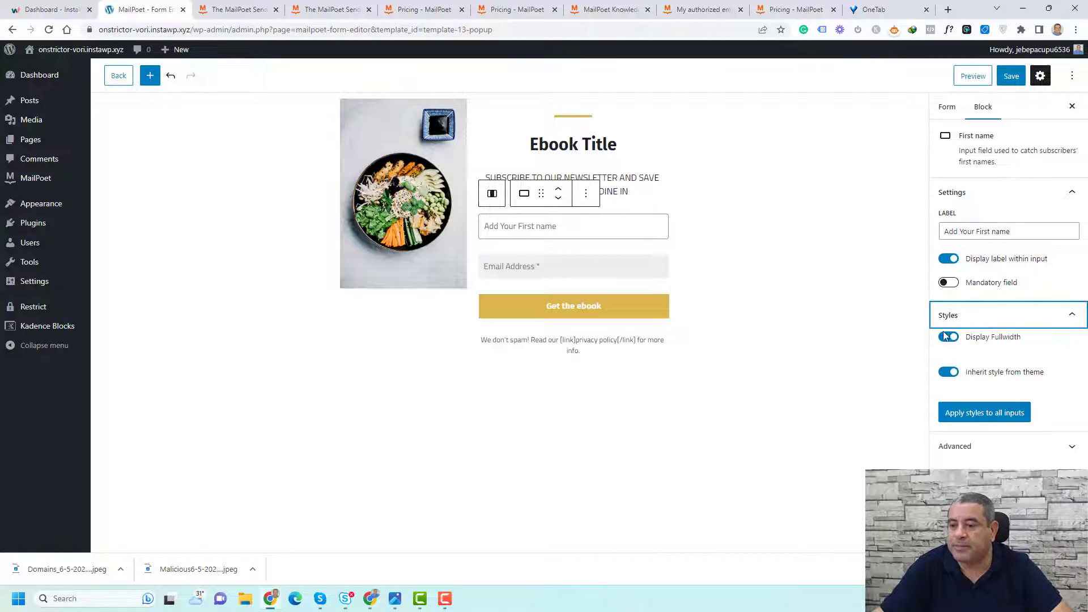
click(994, 324)
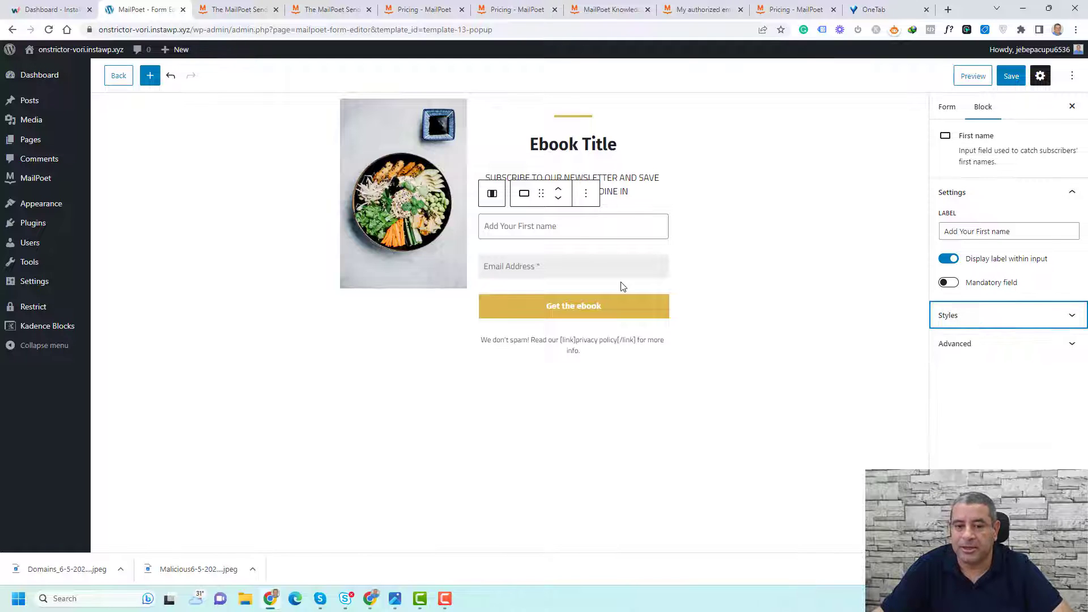
click(612, 270)
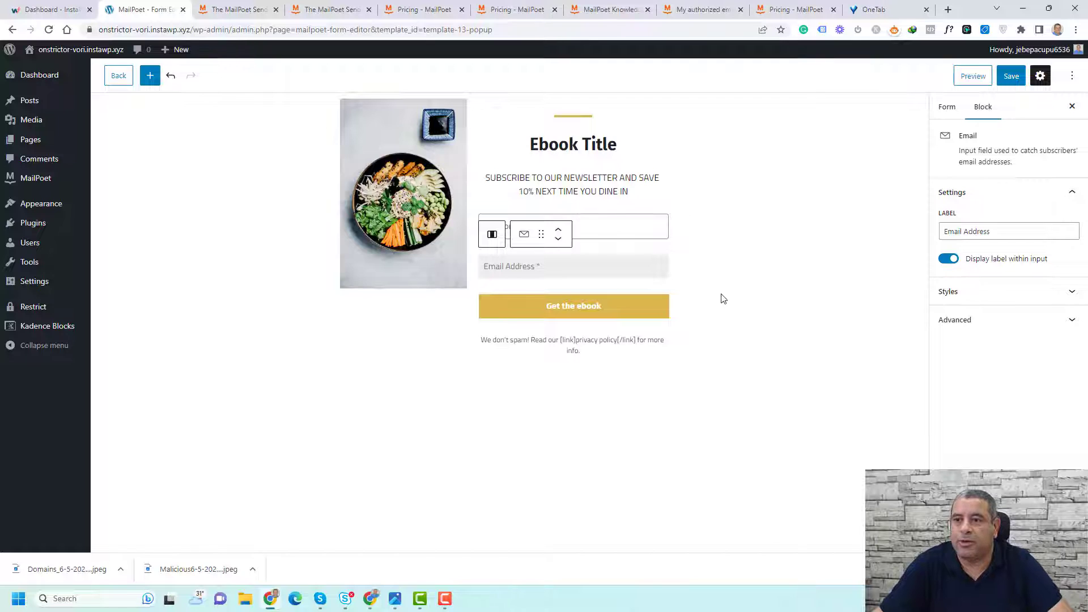
Try to save the form and bring up its form-level settings
click(1011, 76)
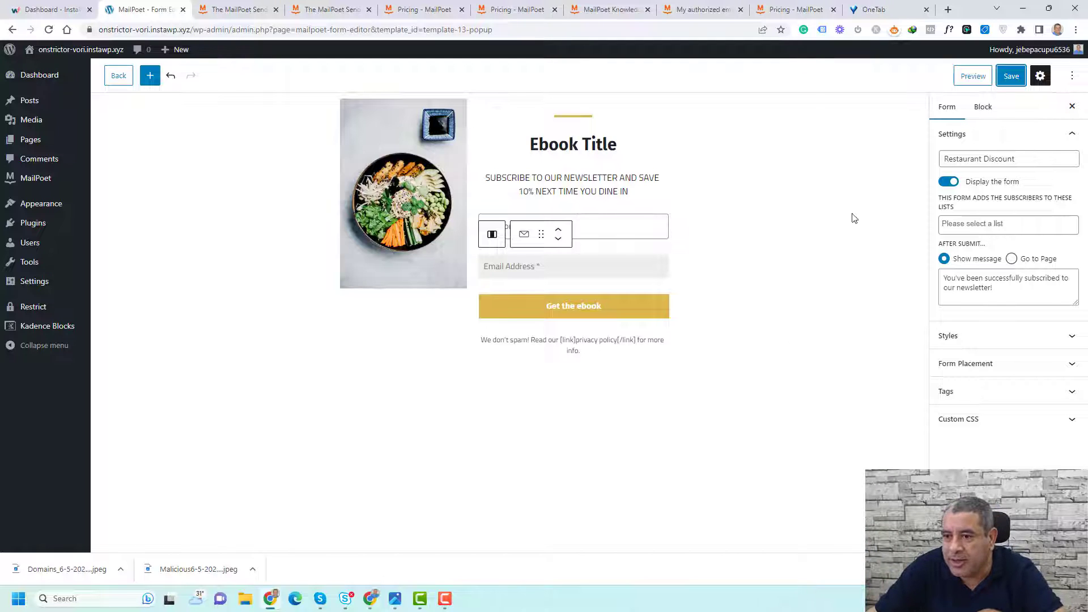
click(980, 118)
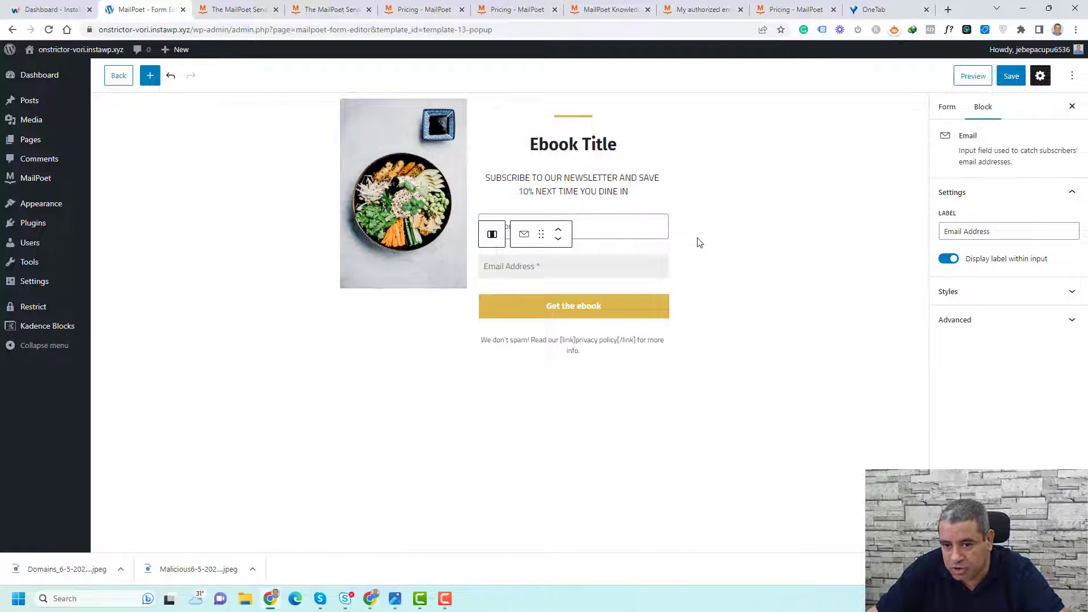
click(956, 111)
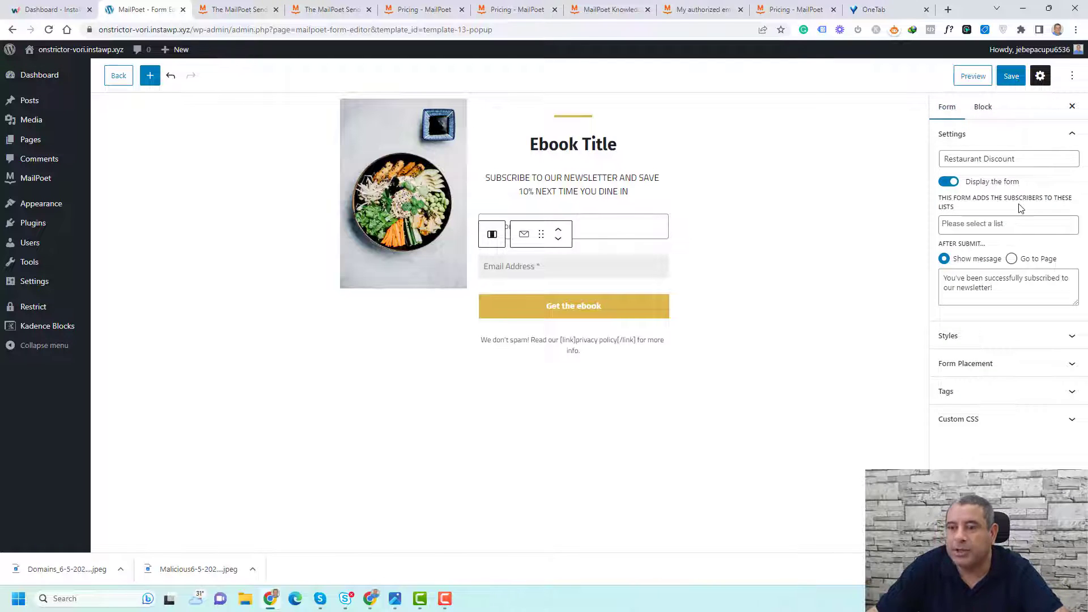
Rename the form as "Ebook Download Form" and have it add subscribers to the Leads list
triple_click(1018, 160)
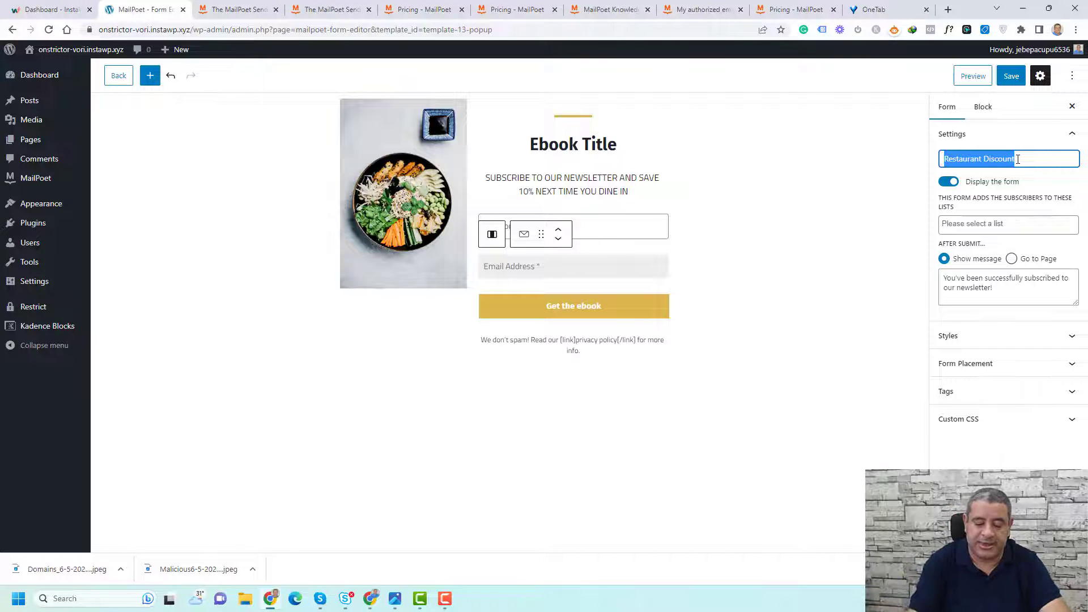
text(Ebook Do)
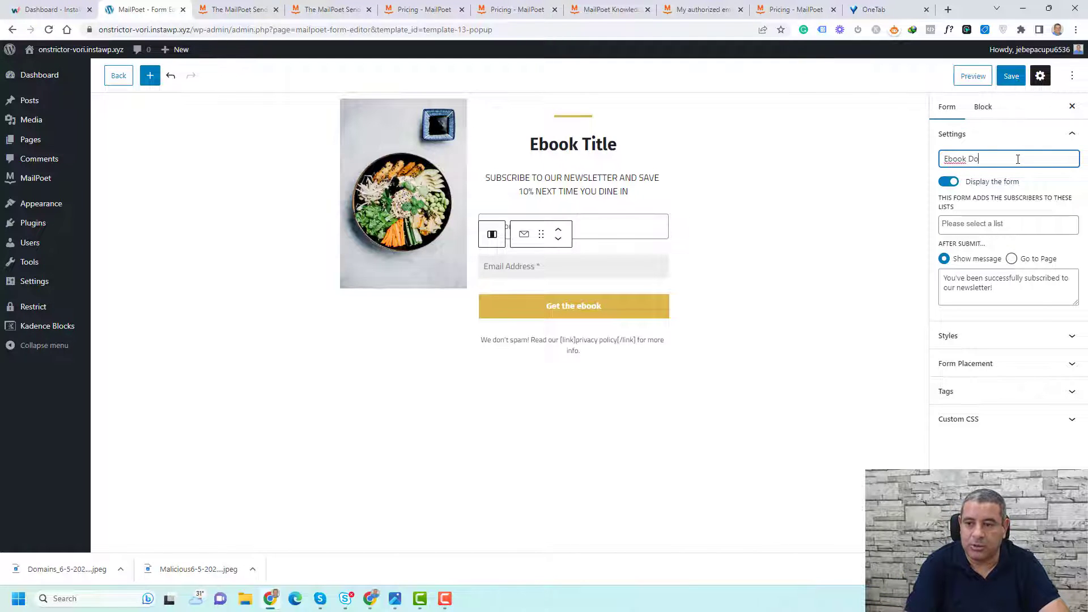
text(wnload Form)
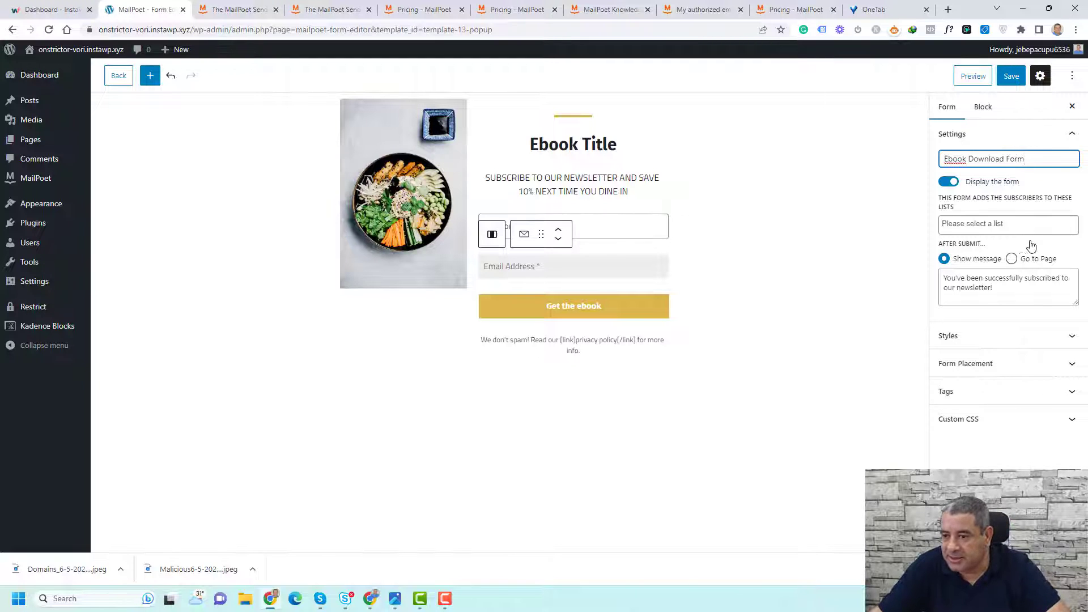
click(1025, 226)
click(1004, 247)
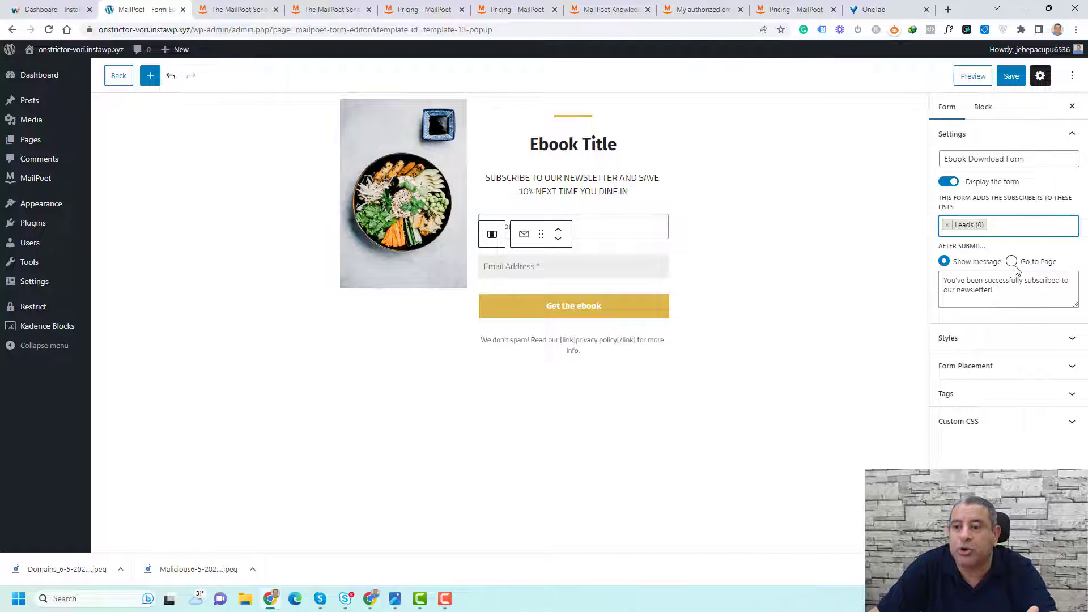
click(1012, 261)
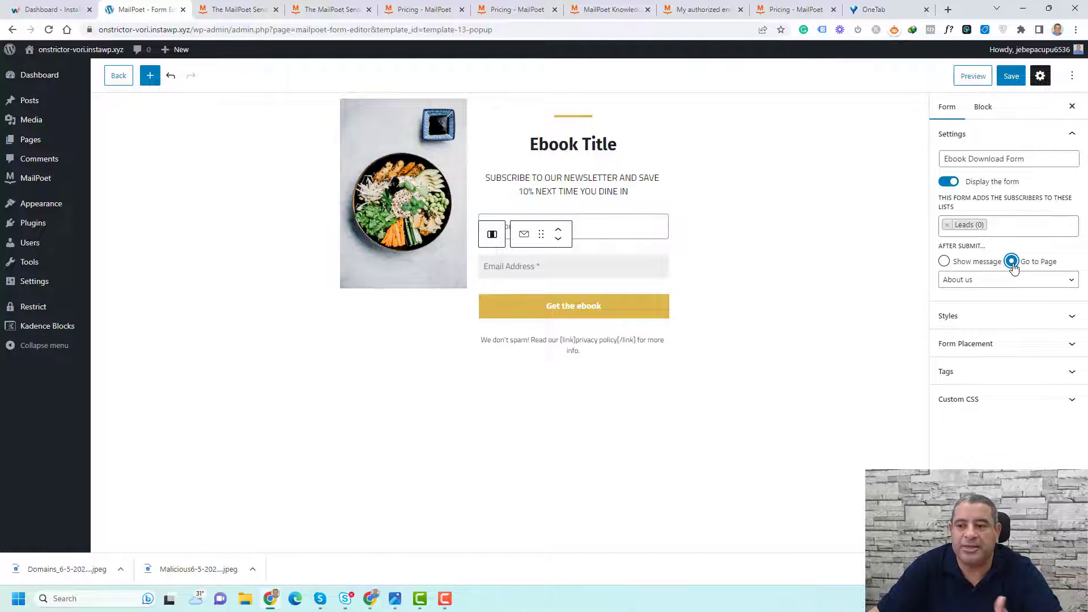
click(1026, 284)
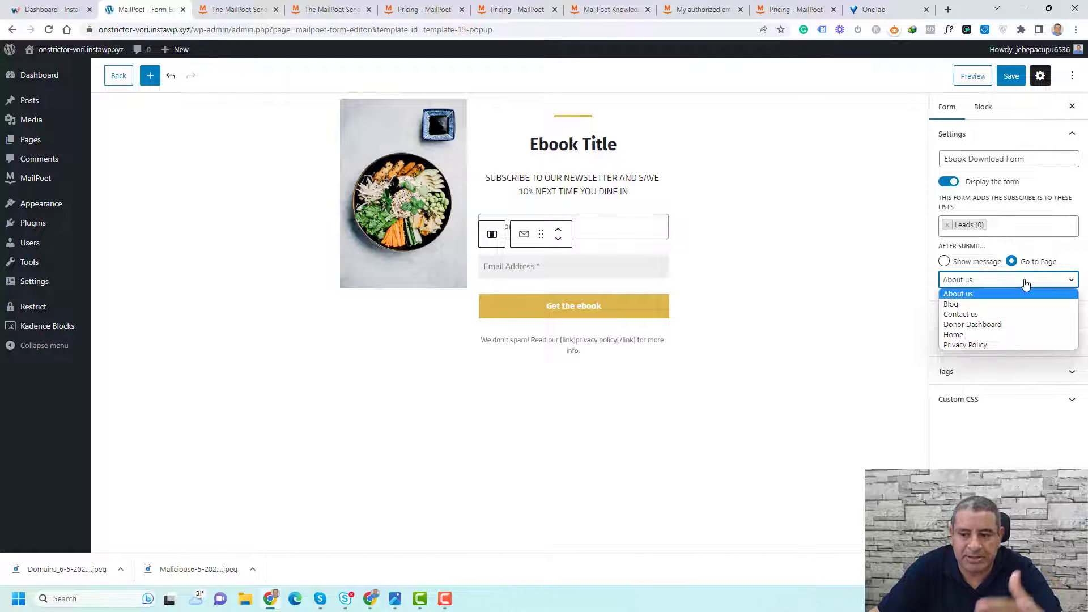
click(1026, 284)
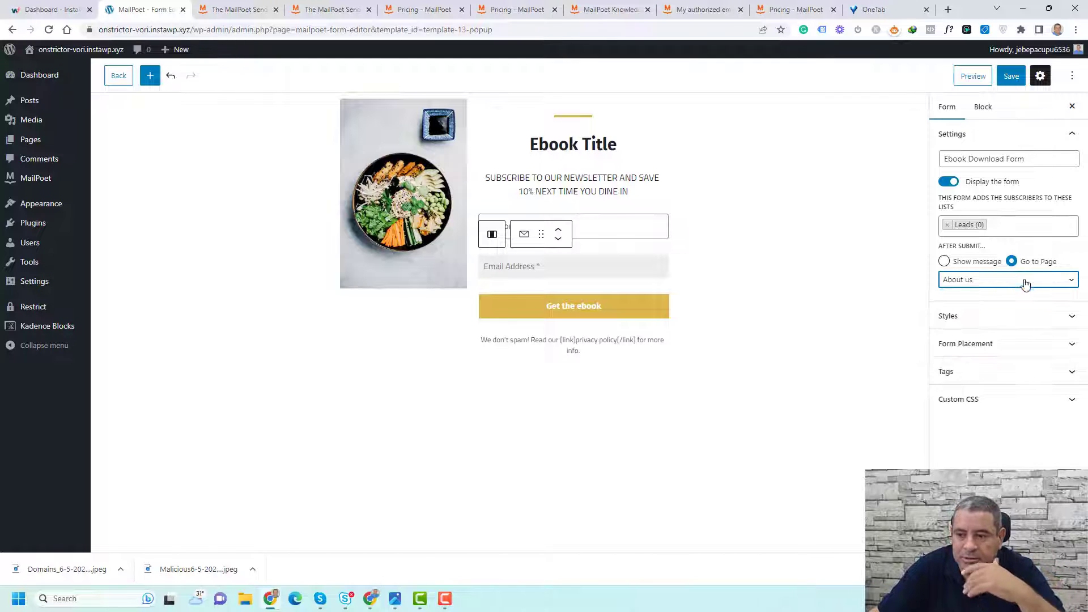
click(945, 263)
Set the form's background to the solid colour Luminous vivid amber (FCB900)
click(1002, 340)
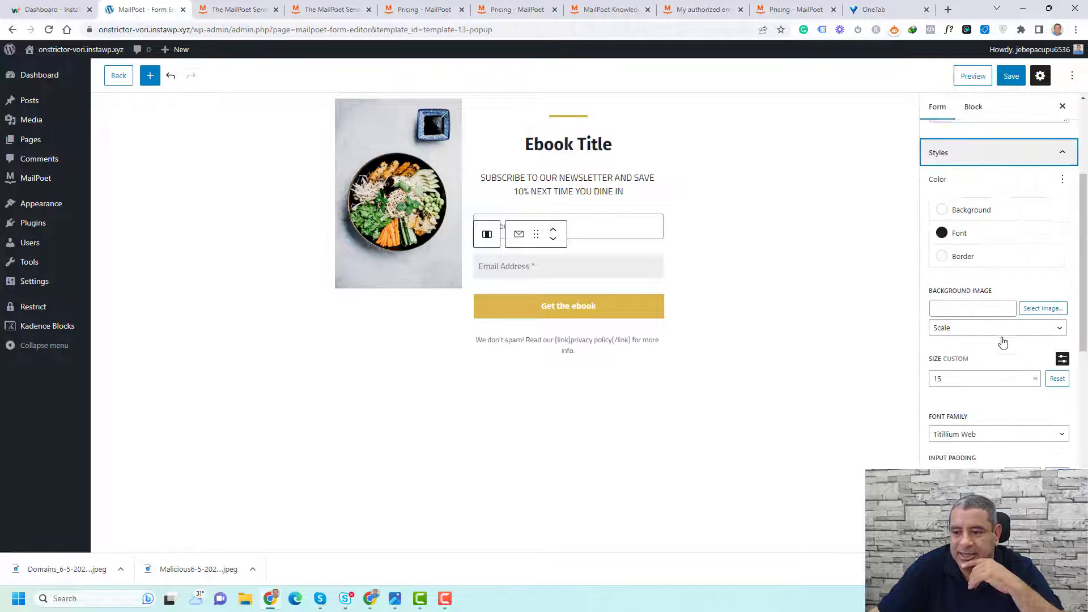
scroll(1003, 342, down, 1)
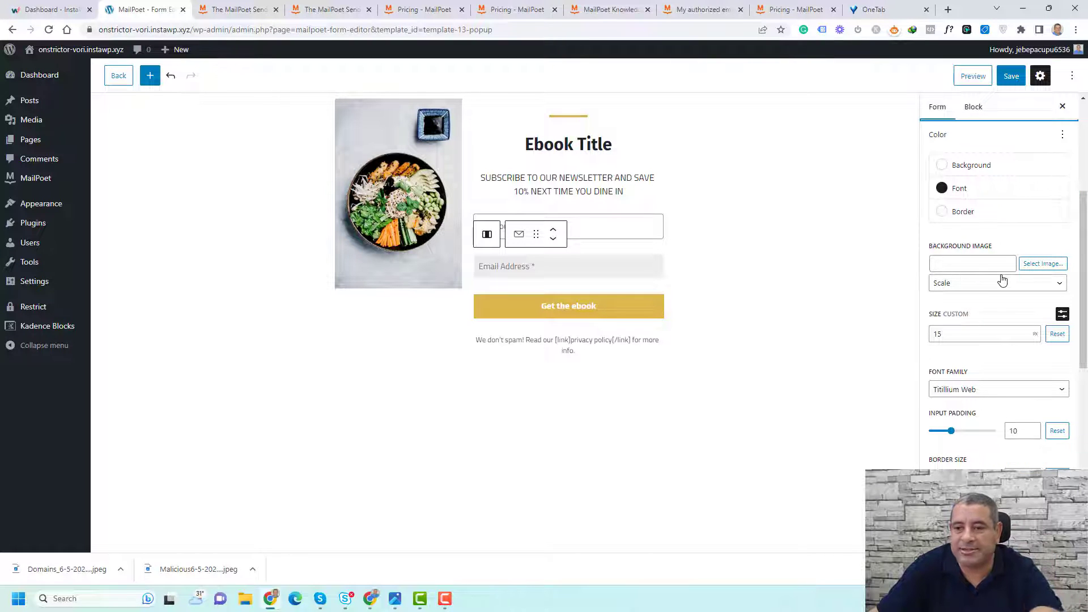
click(945, 166)
click(946, 293)
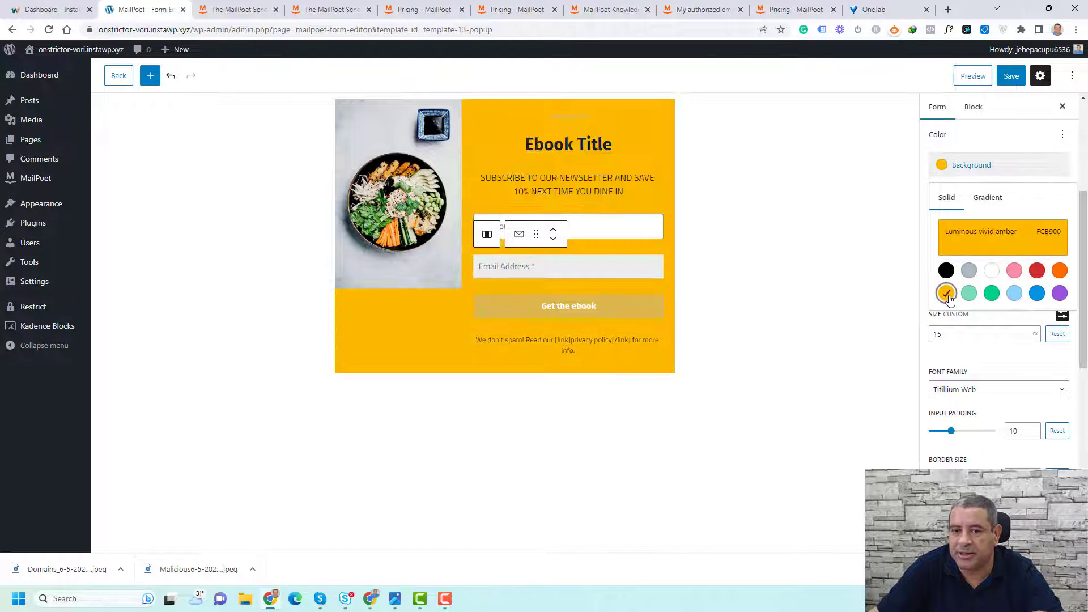
click(999, 358)
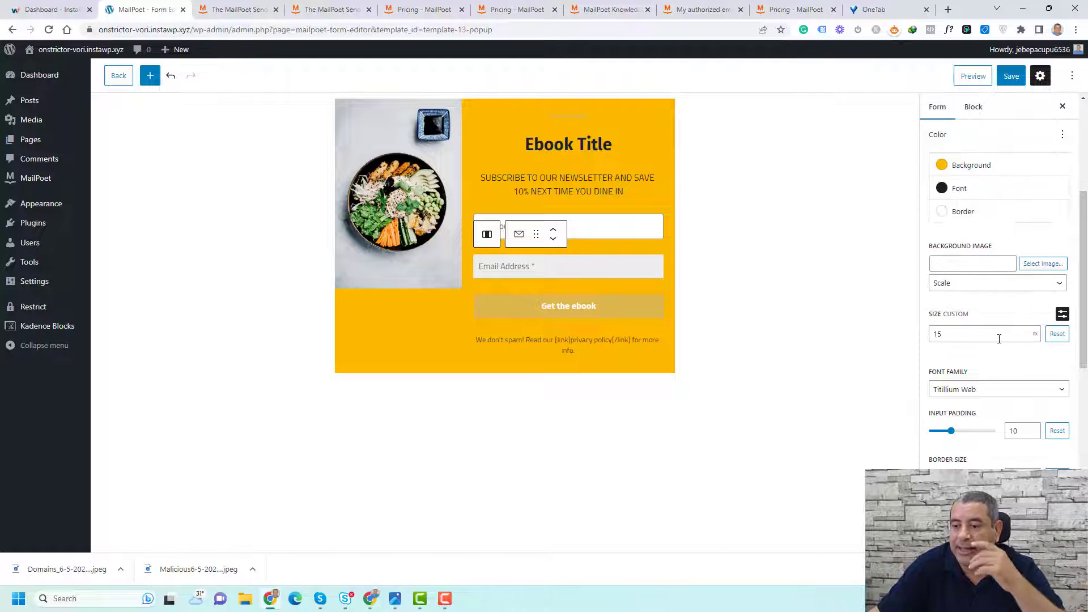
Set the form padding to 20 and close the form's style settings
scroll(999, 340, down, 4)
scroll(985, 289, down, 1)
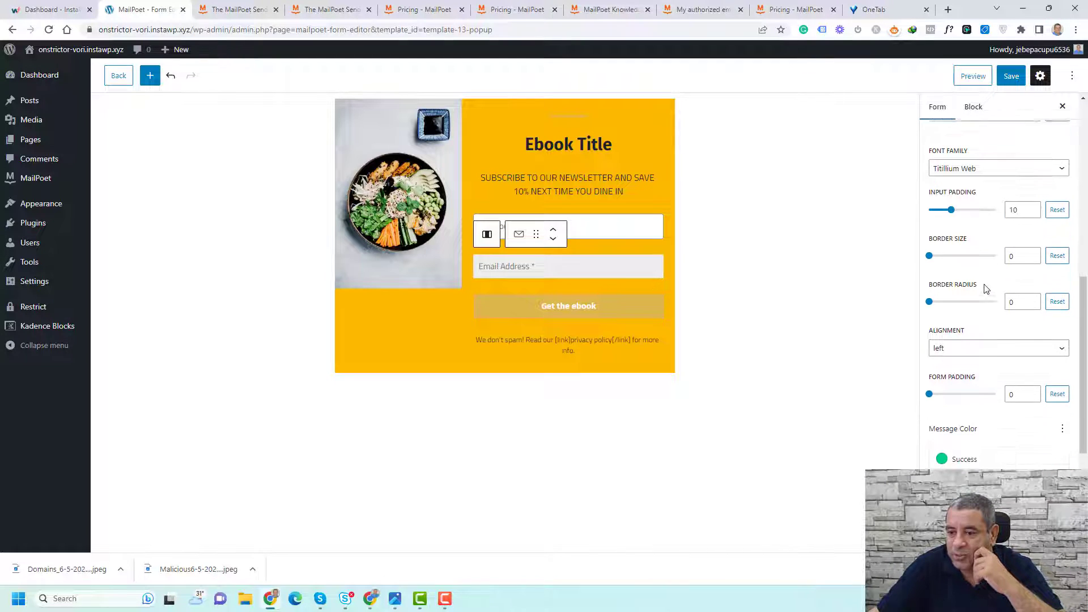
double_click(1009, 388)
text(50)
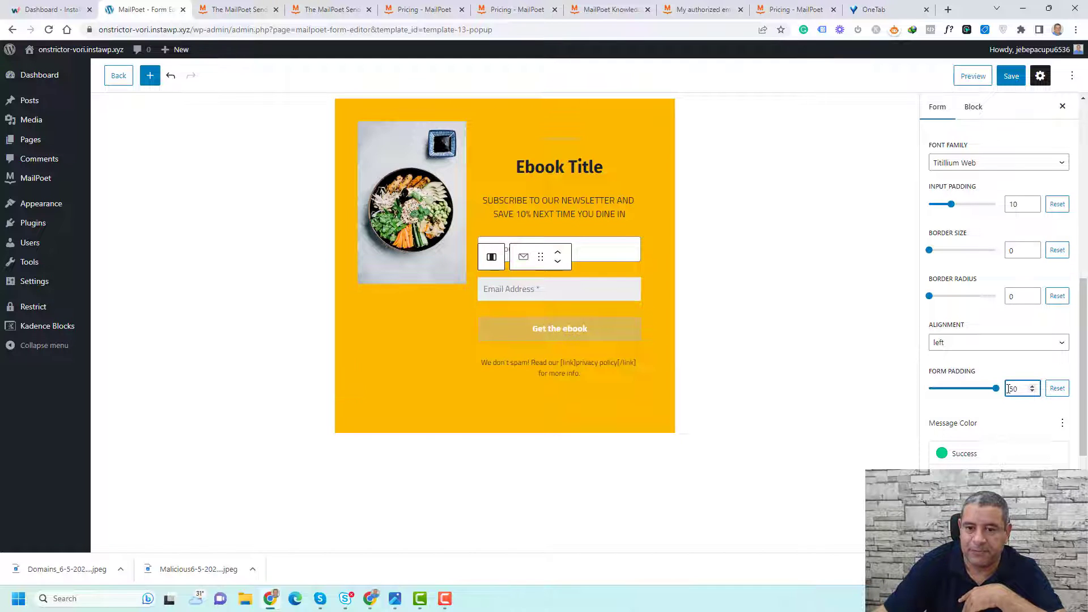
click(1057, 392)
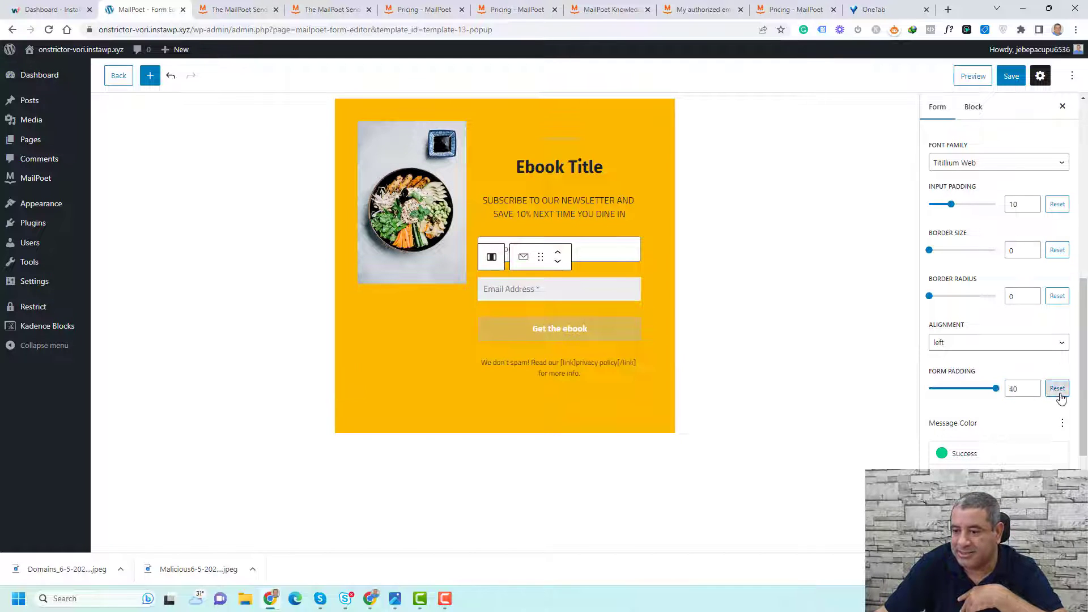
click(1014, 388)
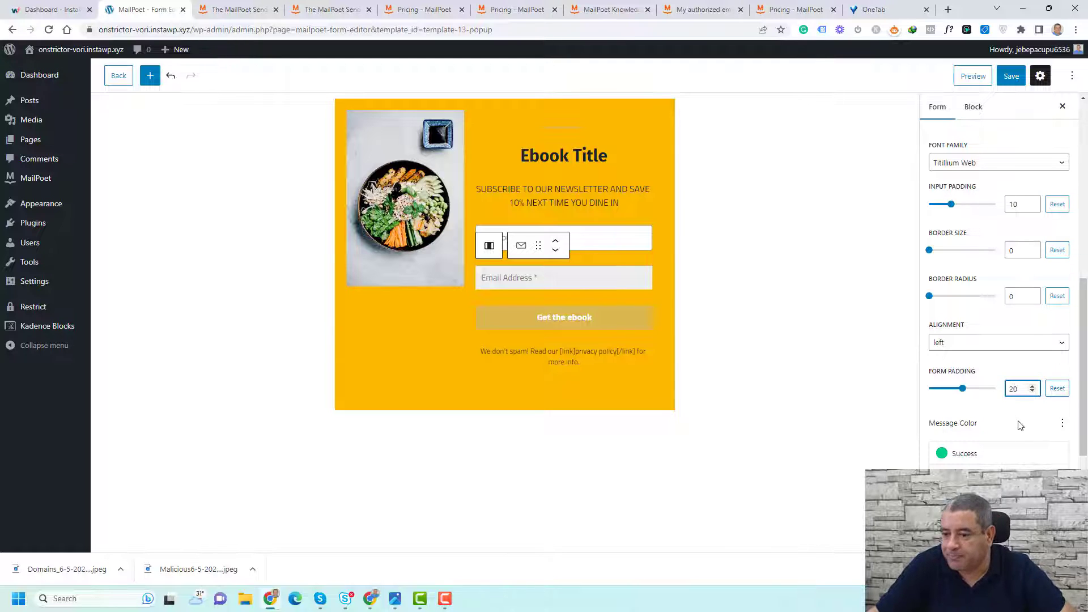
scroll(1019, 425, down, 3)
scroll(1019, 425, down, 2)
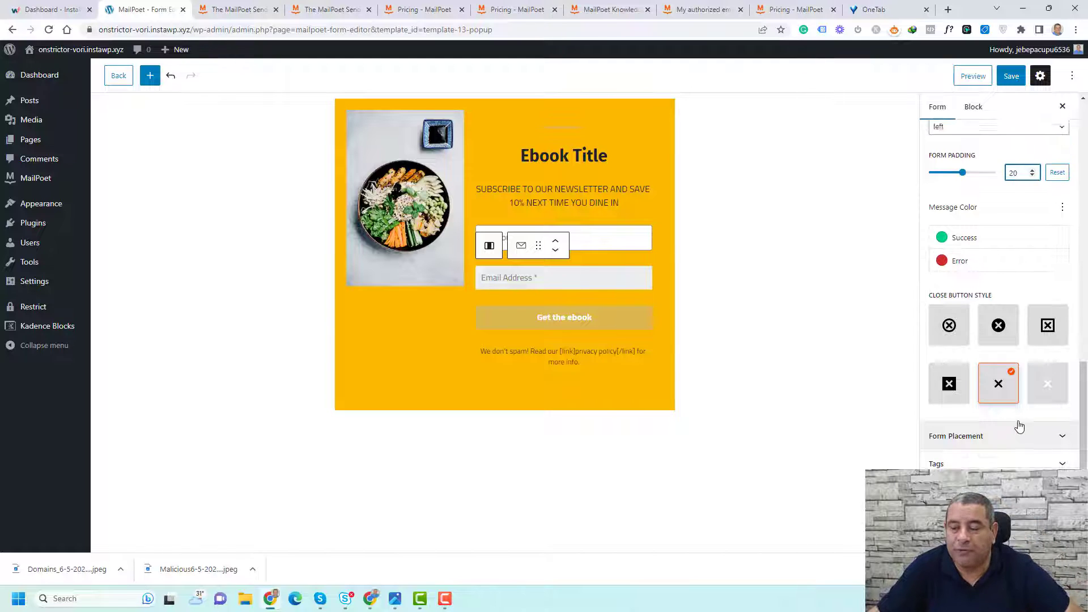
scroll(1019, 426, up, 6)
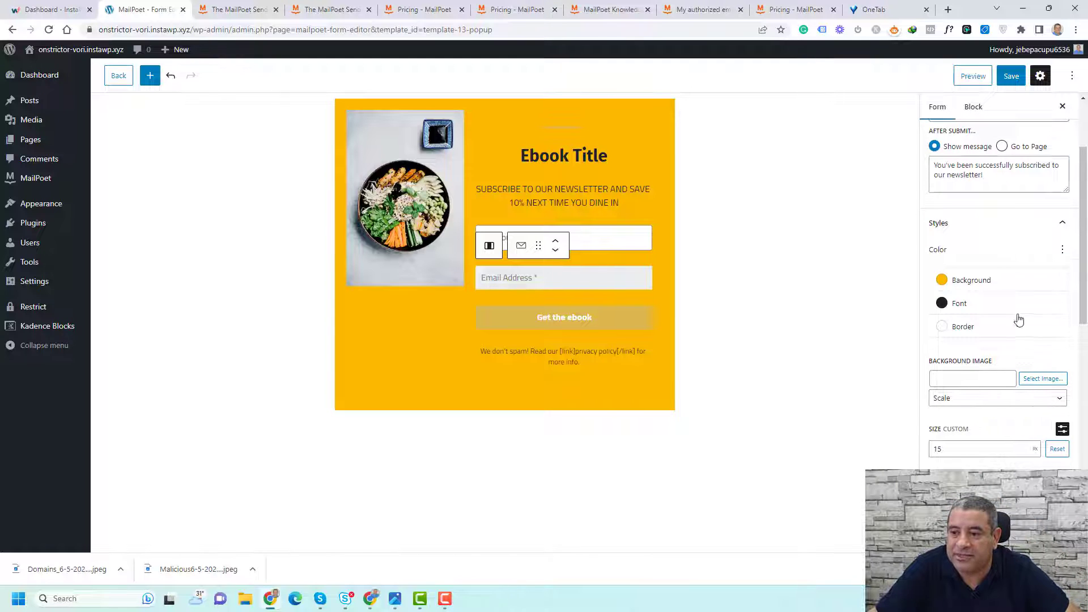
scroll(1015, 300, up, 2)
click(1008, 282)
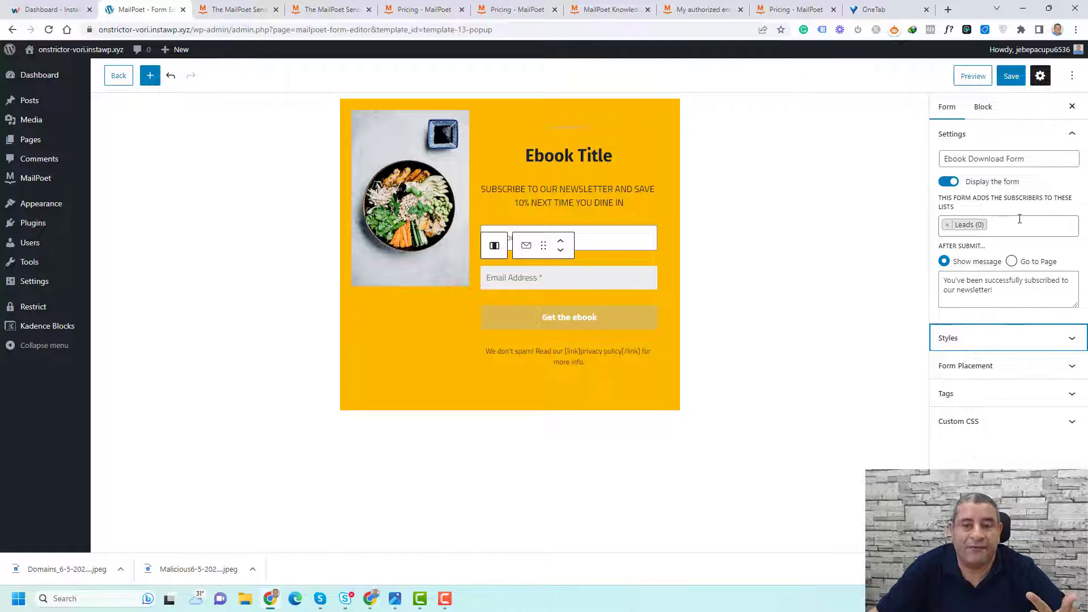
In the Pop-up placement settings, enable displaying the form on all pages and on all posts/products
click(1028, 377)
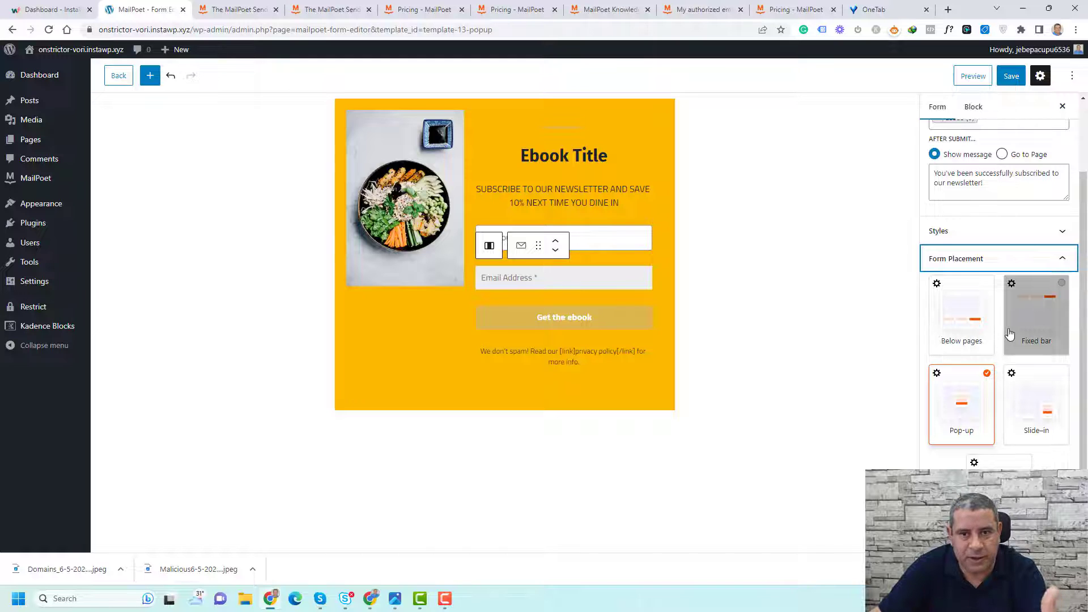
click(962, 417)
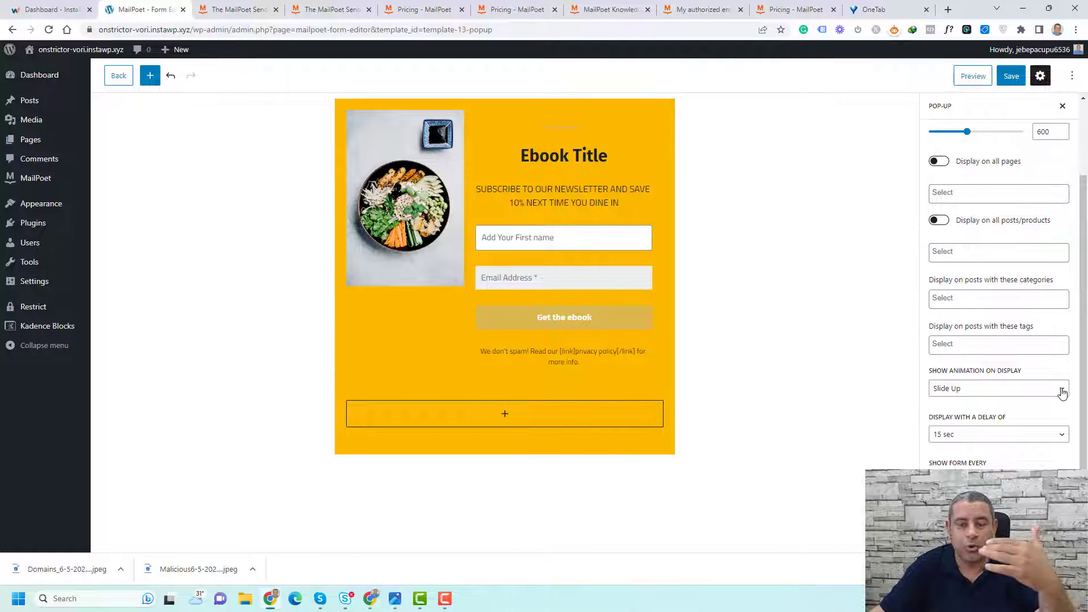
scroll(1031, 364, up, 1)
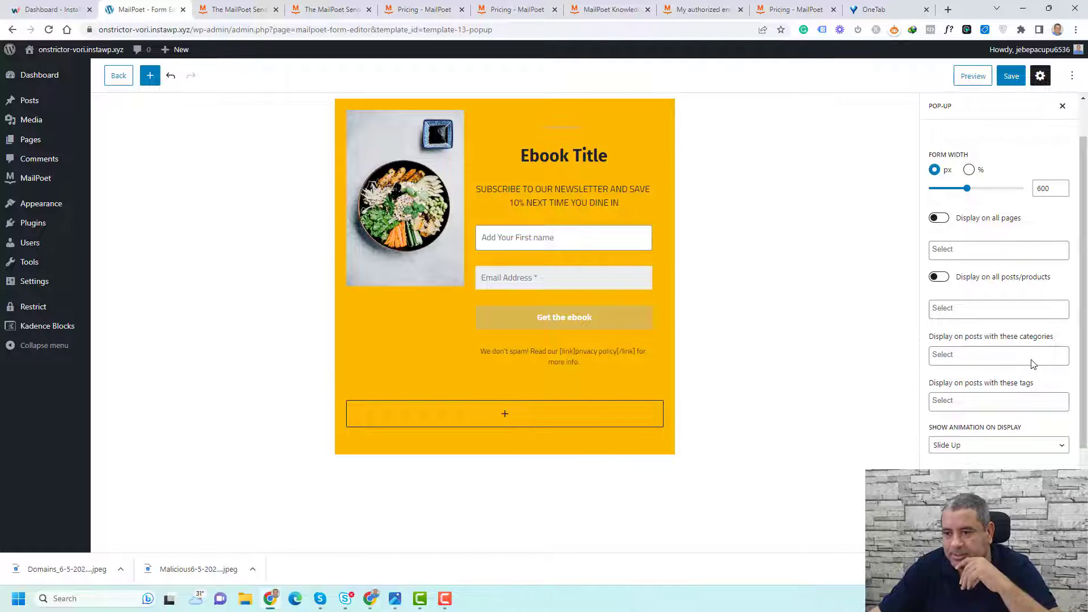
scroll(1031, 363, up, 1)
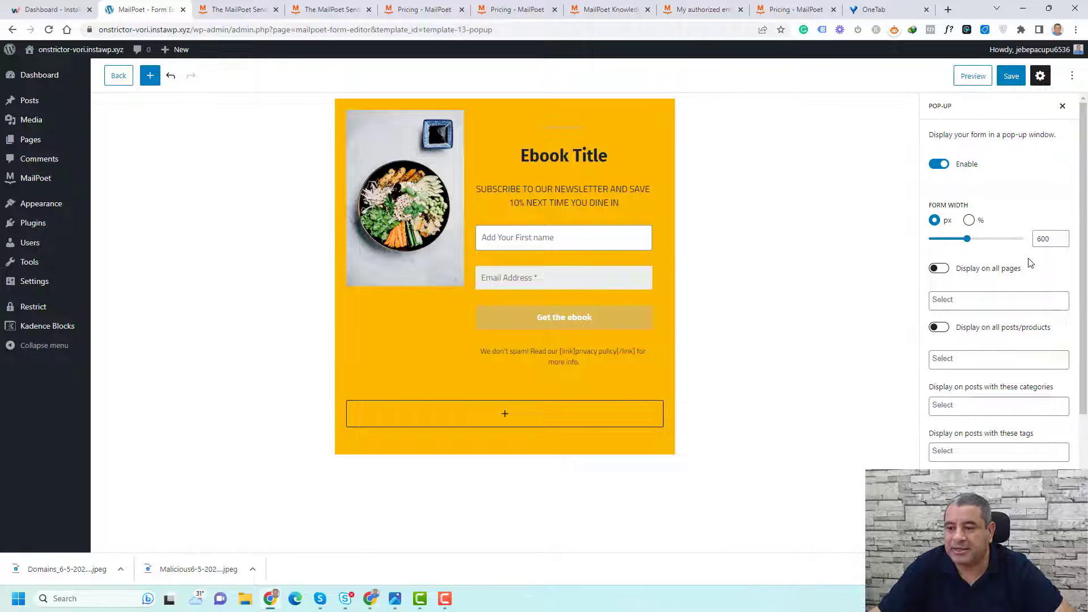
click(940, 269)
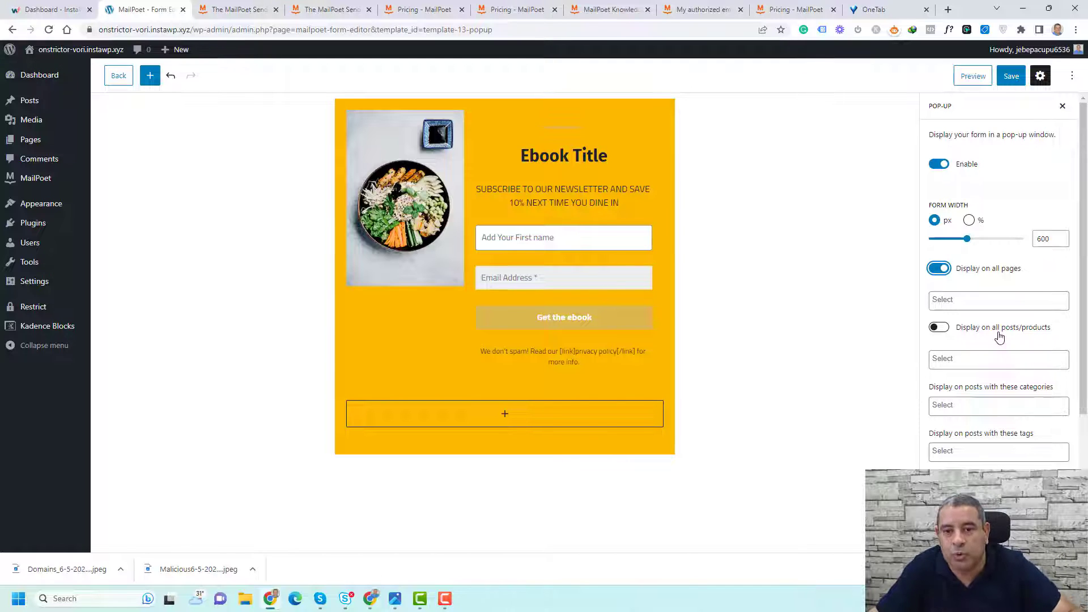
click(941, 328)
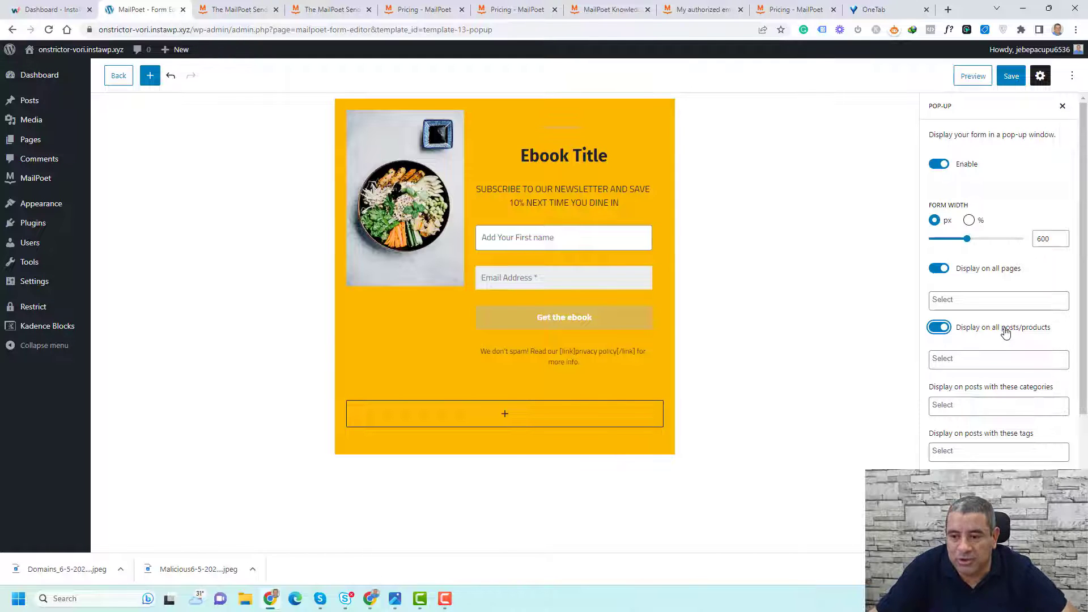
click(1003, 301)
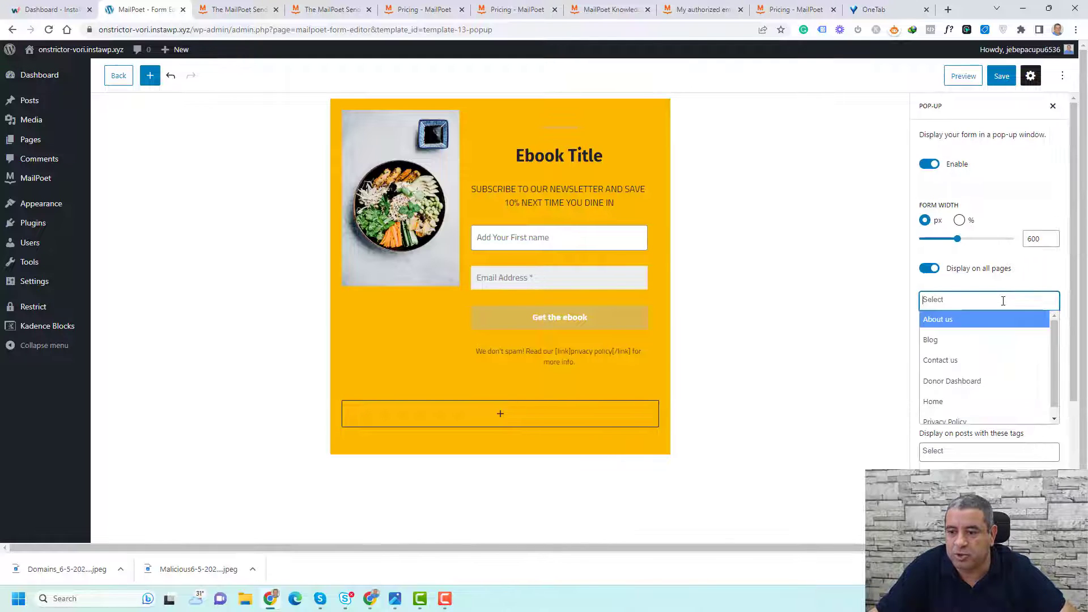
click(1009, 271)
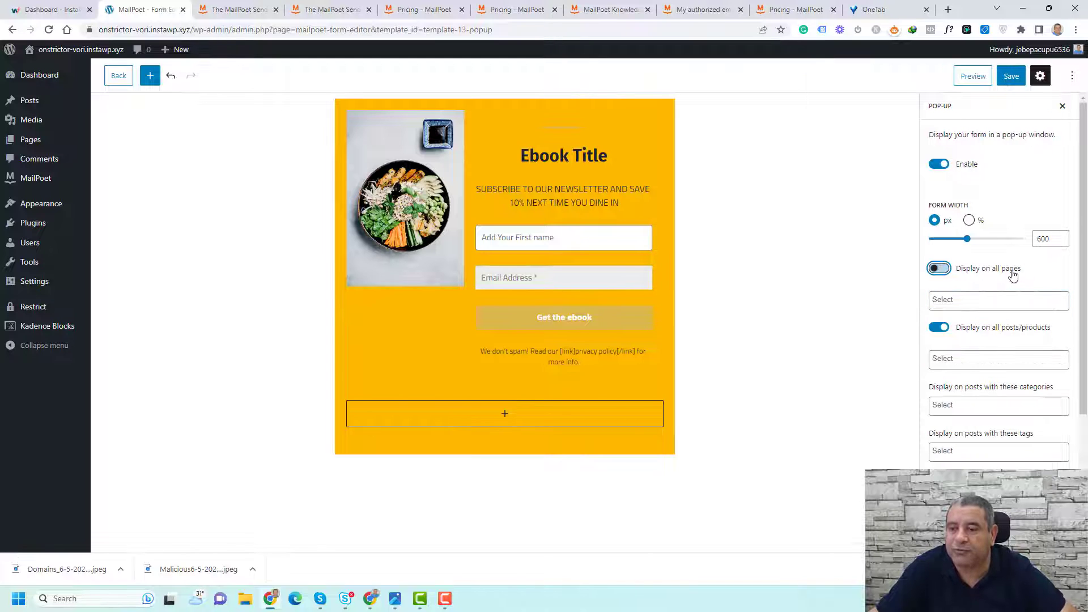
click(939, 269)
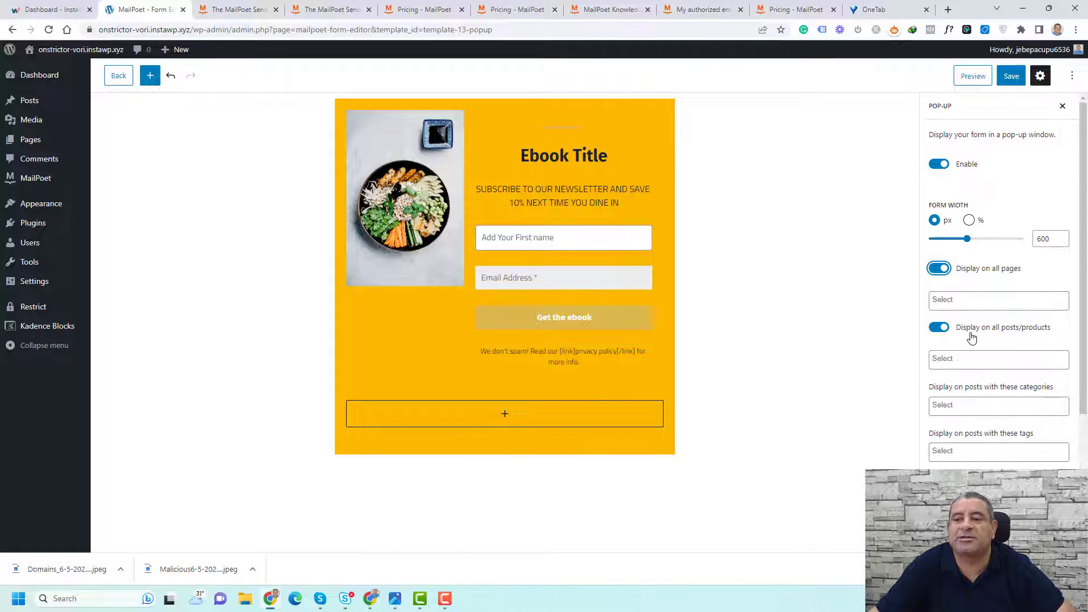
Set the pop-up to display with a delay of 0 sec and on exit-intent, and save the form
scroll(971, 338, down, 3)
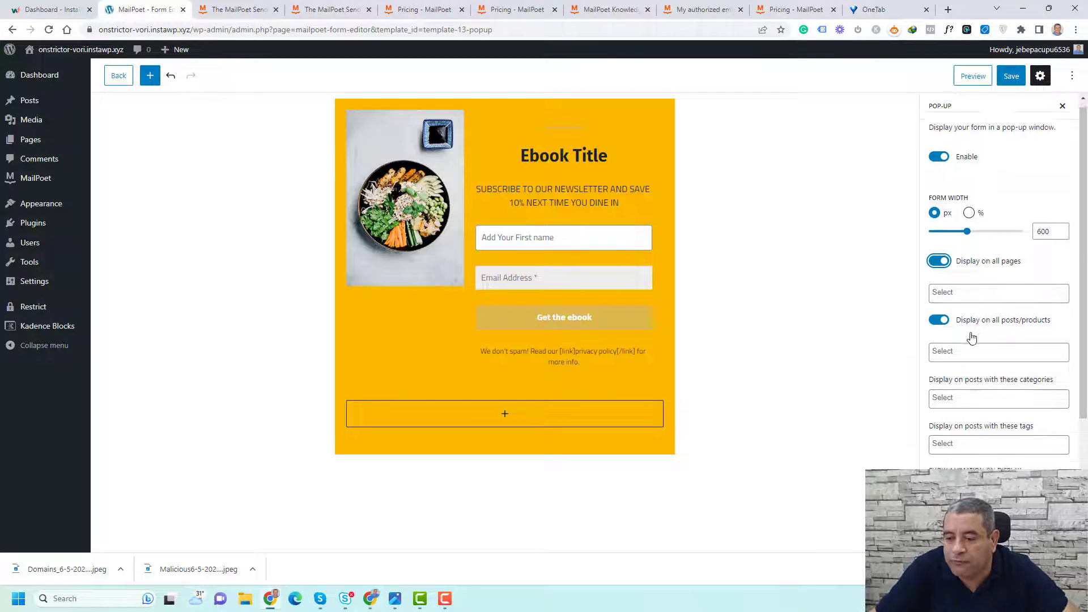
scroll(1006, 309, down, 1)
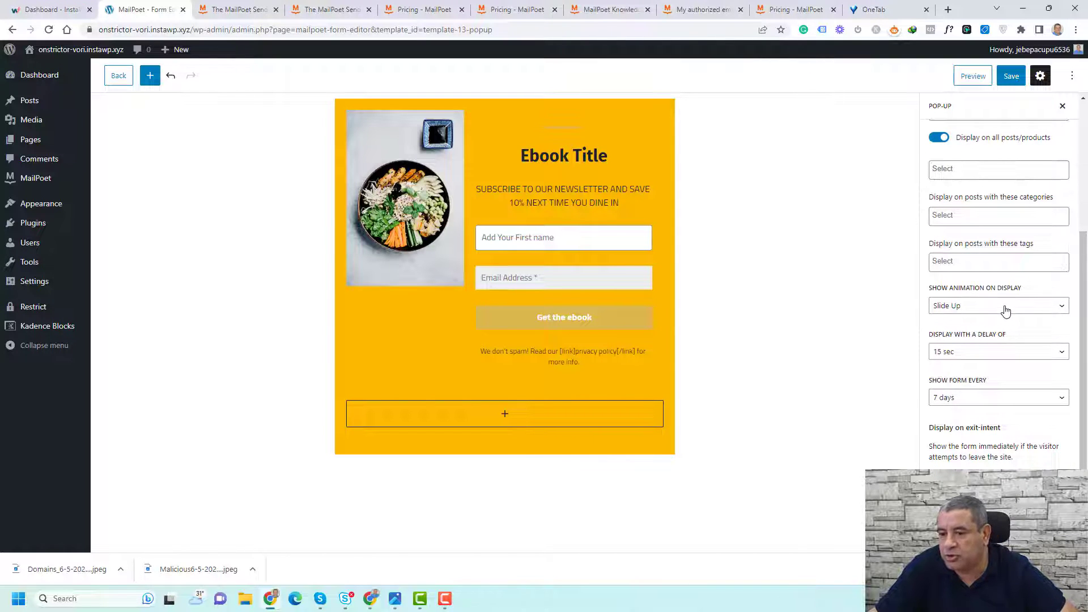
click(994, 358)
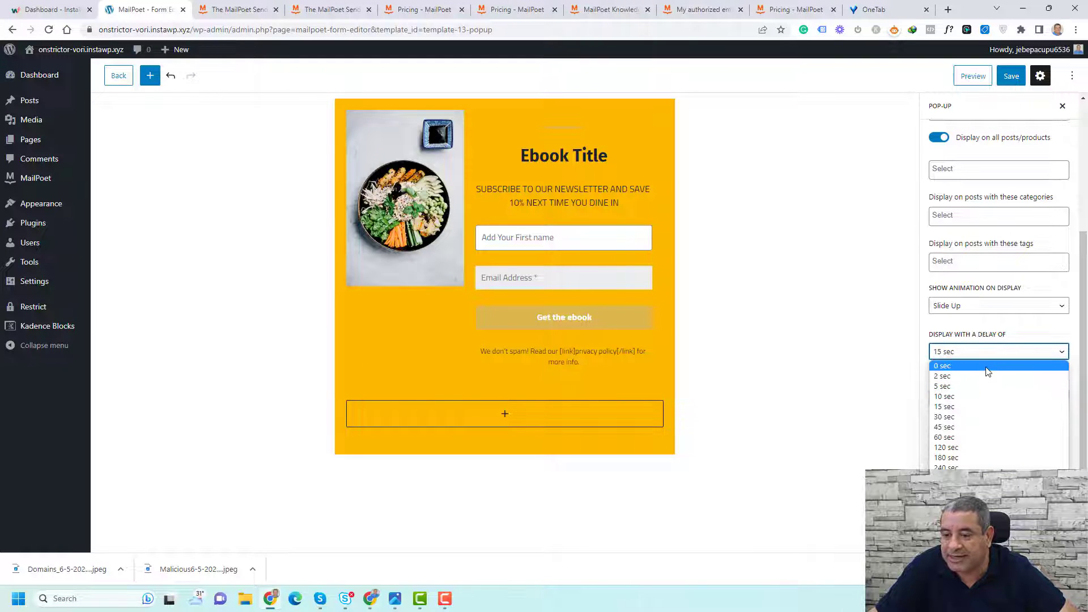
click(988, 367)
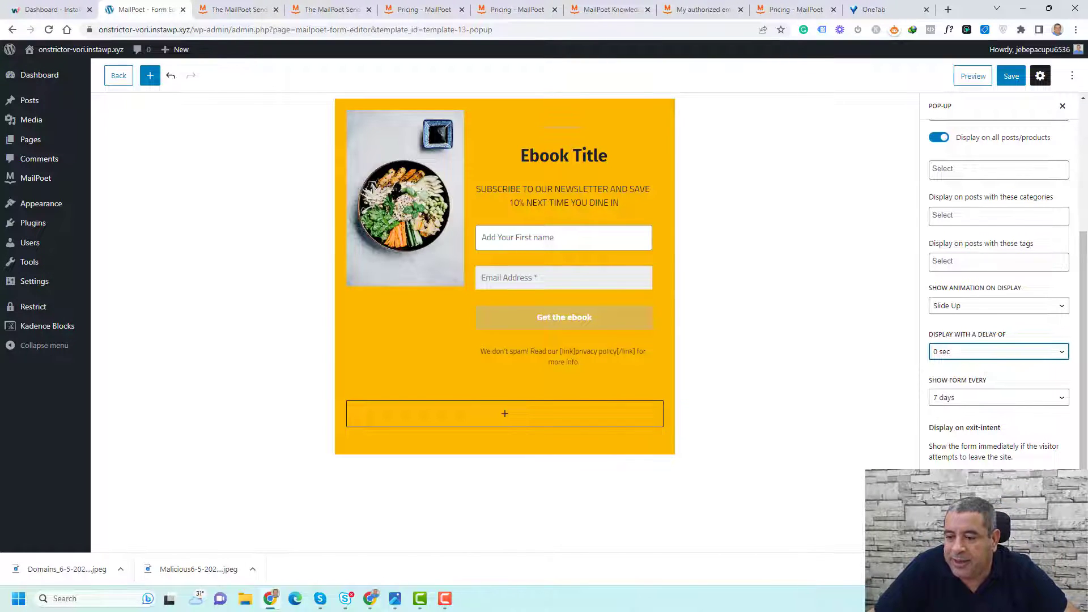
click(939, 474)
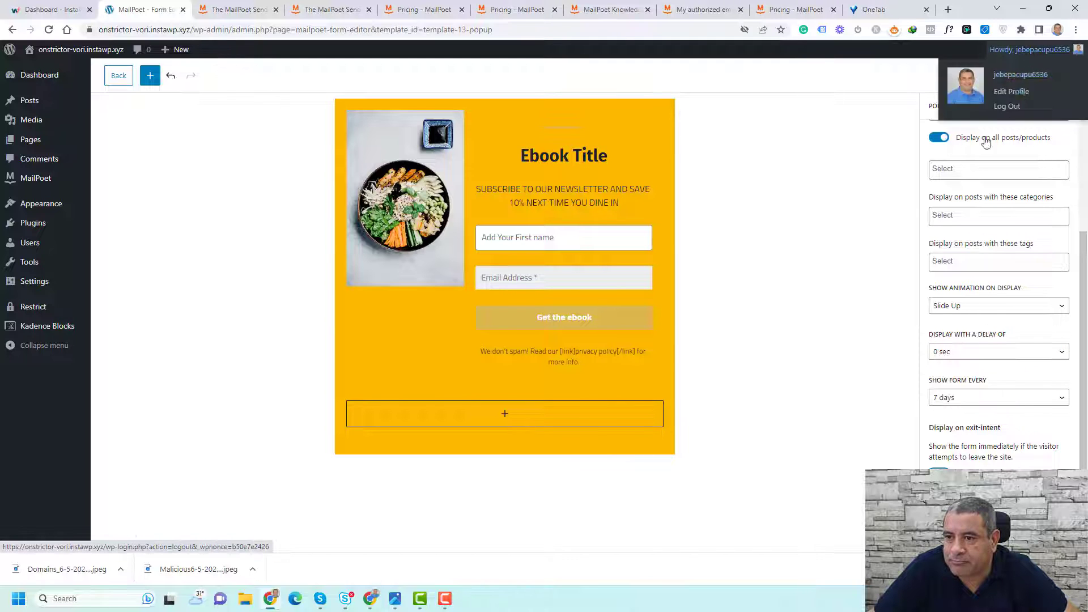
click(1013, 77)
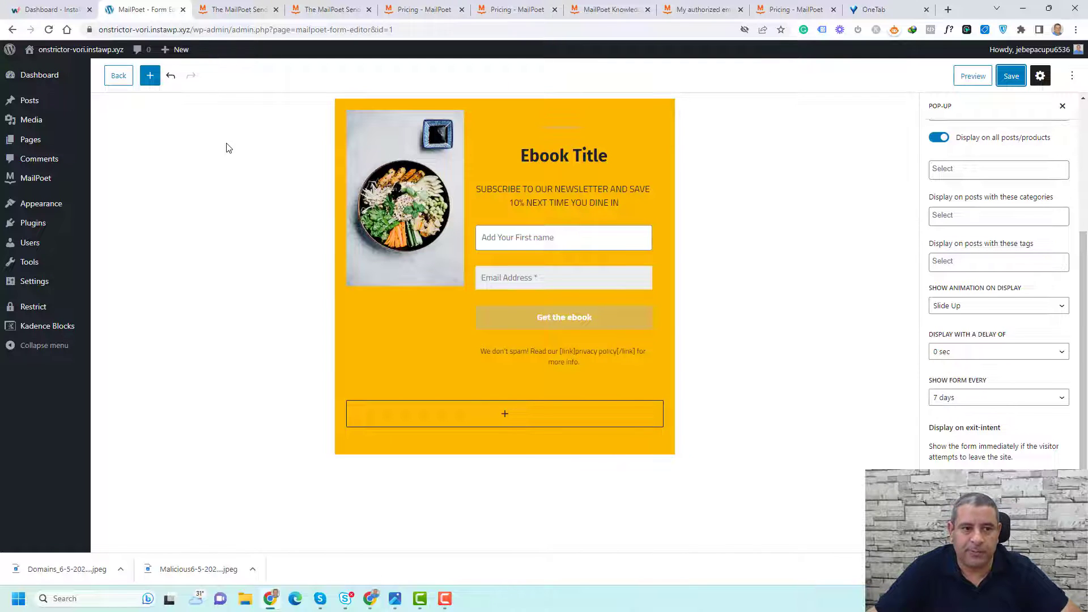
Open the live site in a new browser tab to see the pop-up form
right_click(51, 69)
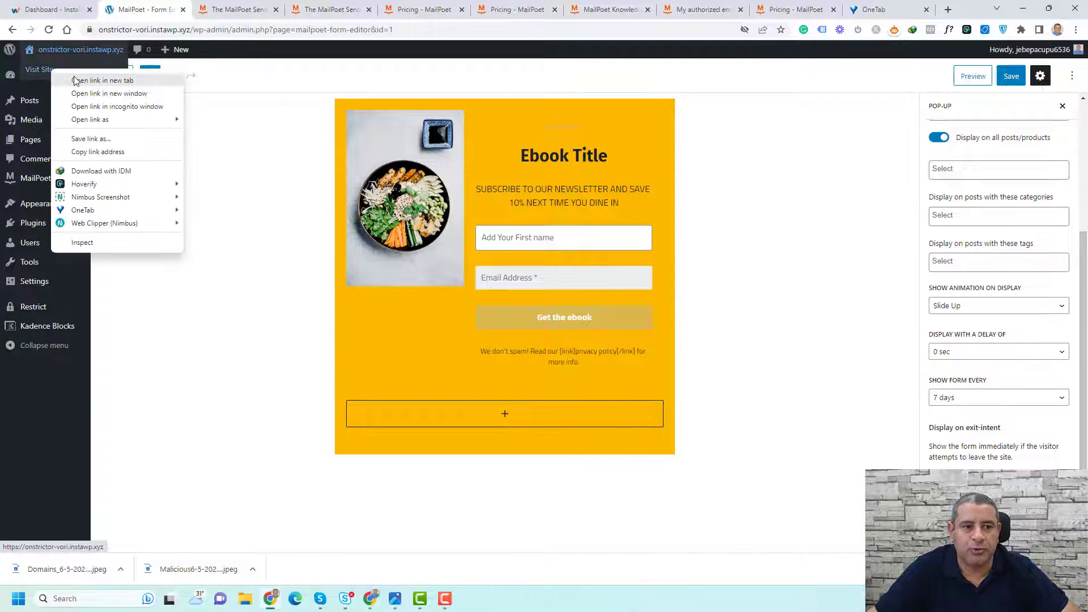
click(76, 80)
click(292, 10)
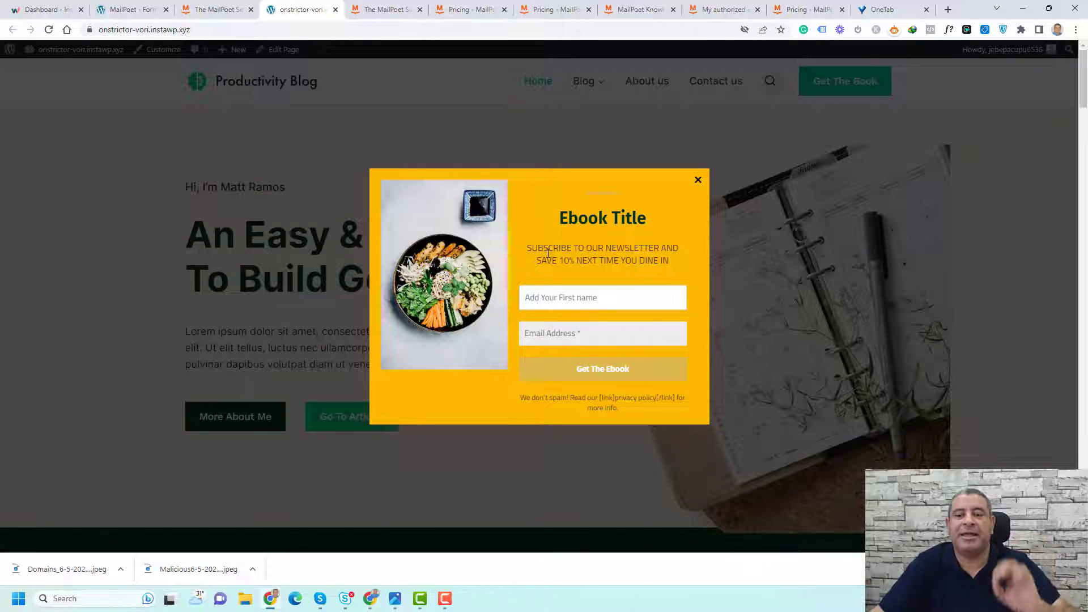
Subscribe through the pop-up with a saved first name and email address, and close the pop-up
click(579, 293)
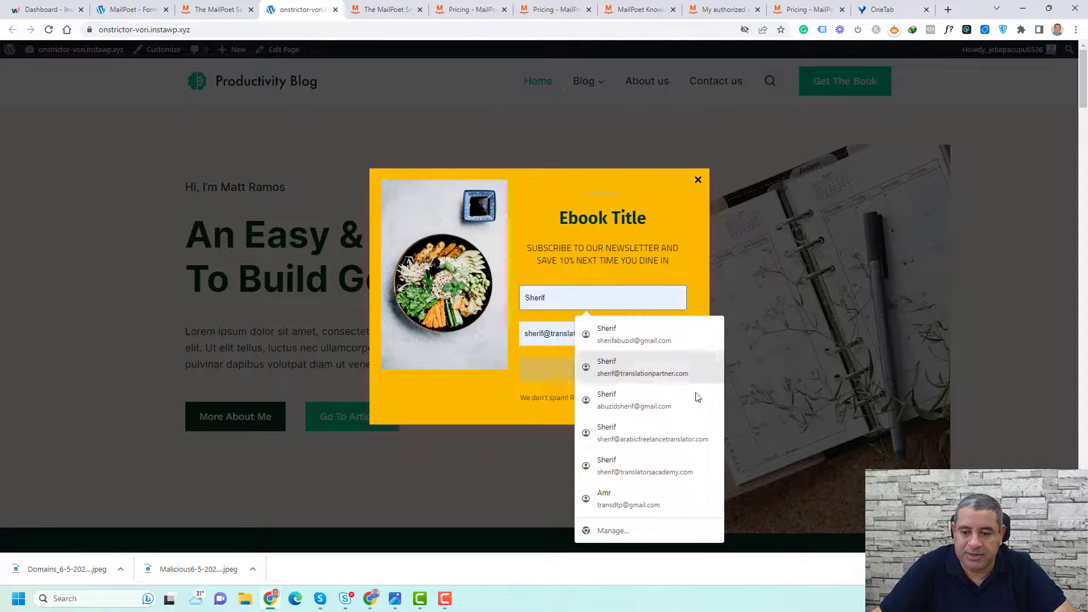
click(648, 433)
click(627, 372)
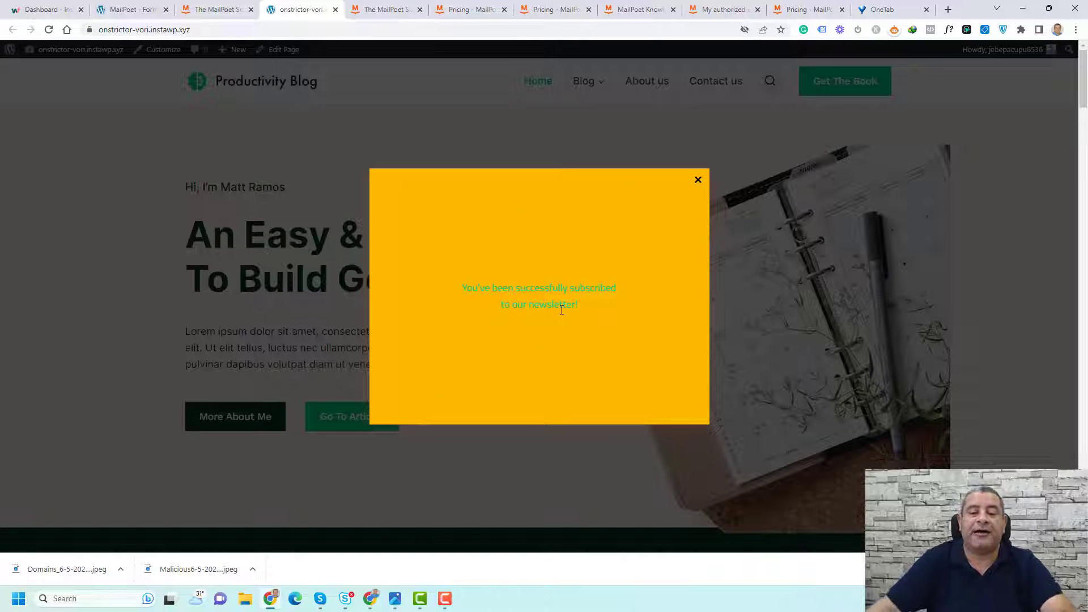
click(699, 180)
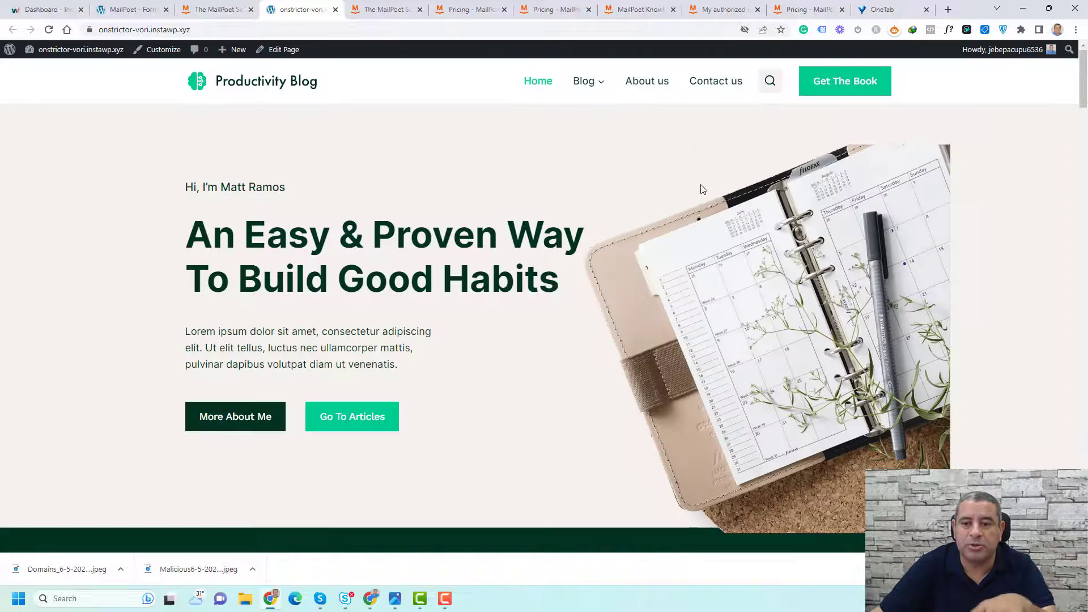
Return to the WordPress admin and review MailPoet's subscribers, including those in the Leads list
click(136, 6)
mouse_move(52, 219)
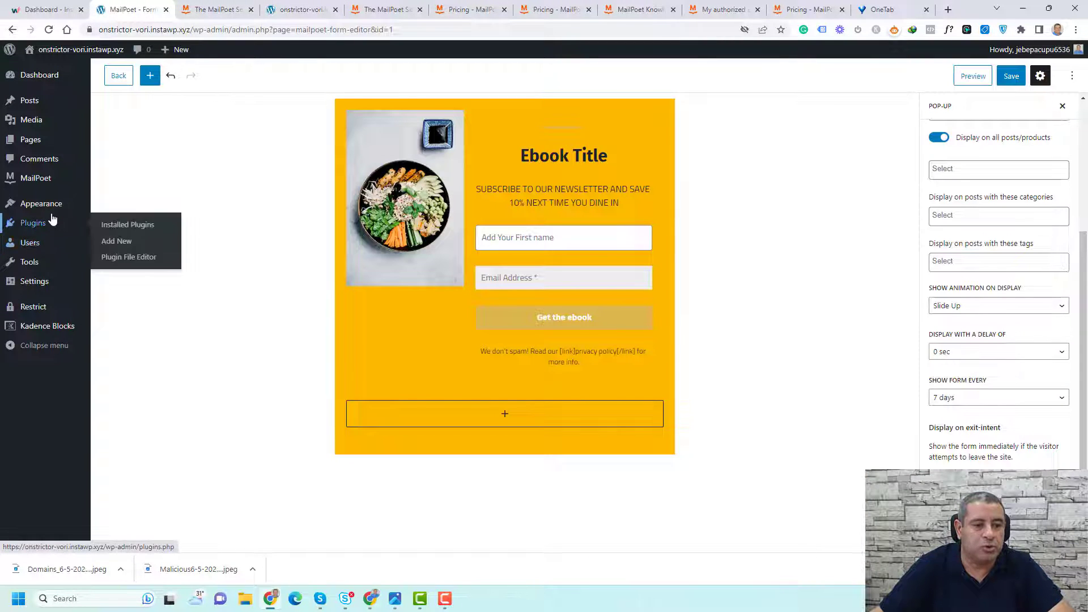
mouse_move(65, 180)
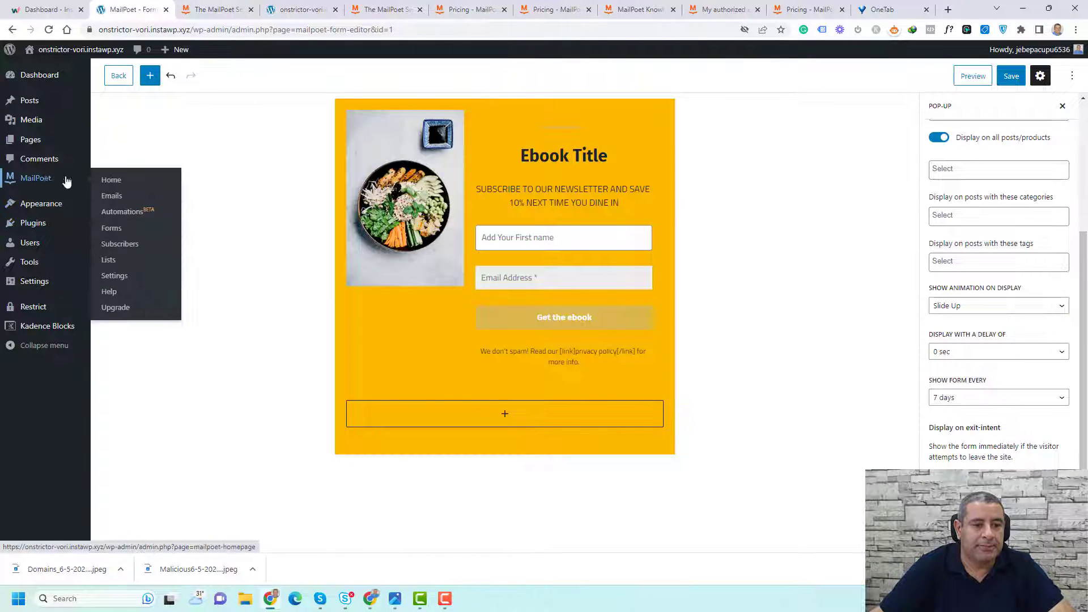
click(120, 249)
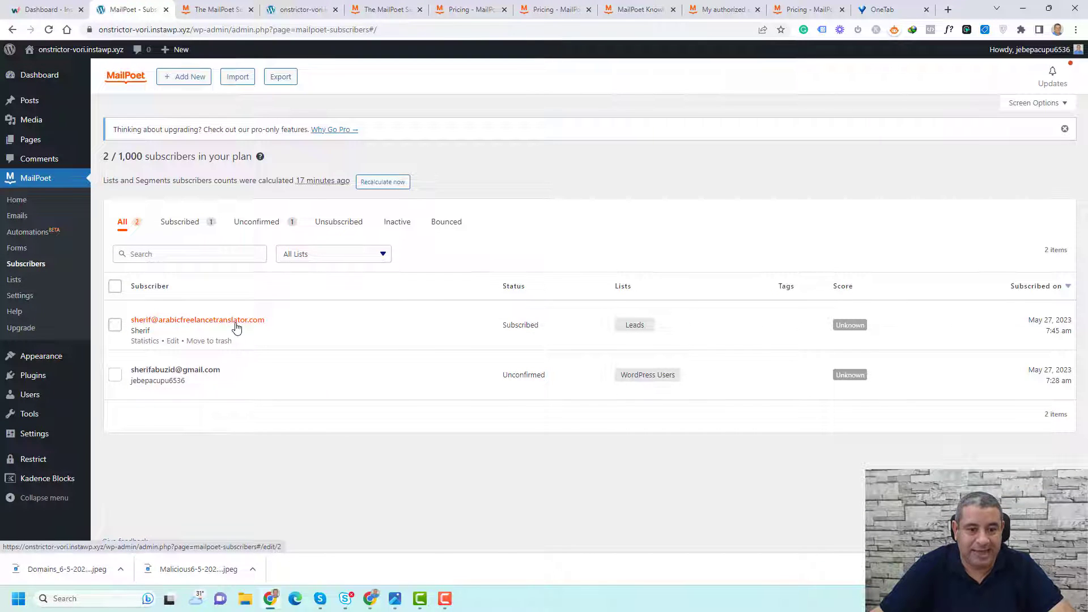
click(15, 281)
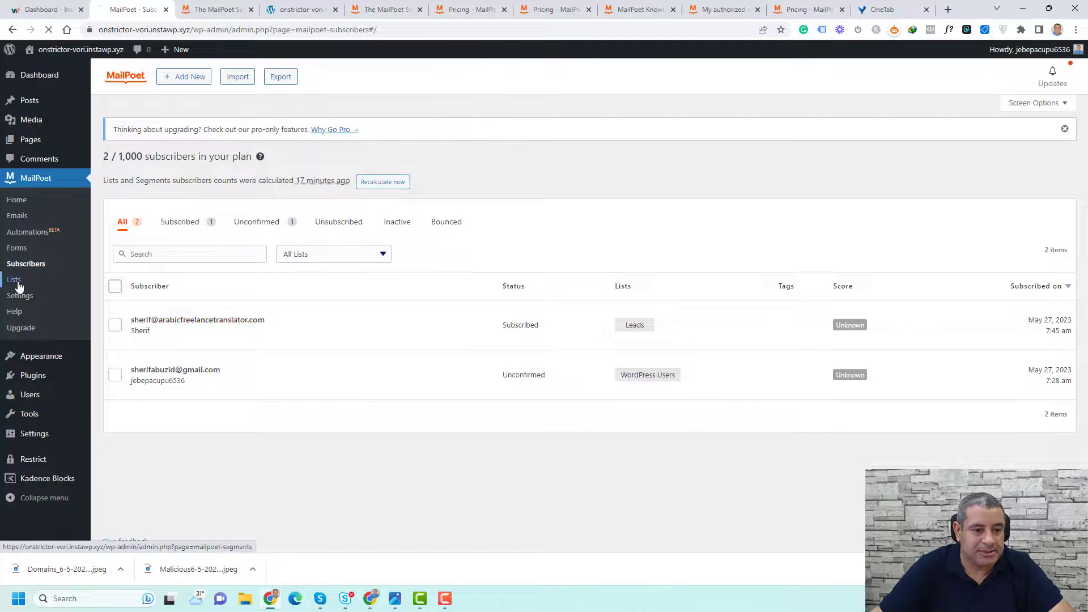
click(217, 361)
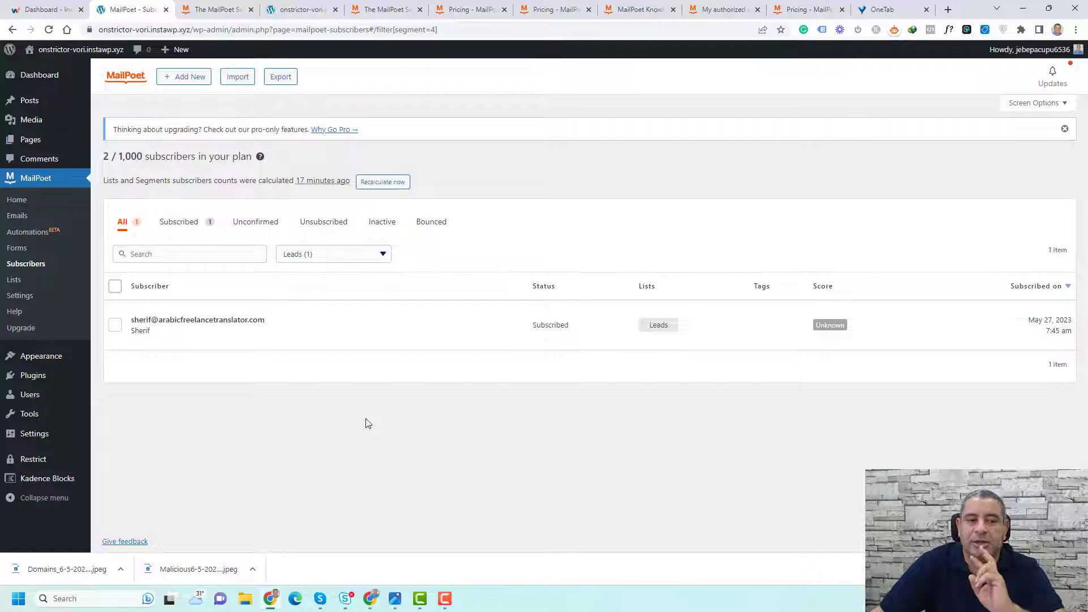
Dismiss the upgrade notice in MailPoet's Emails section and start setting up a welcome email
click(17, 217)
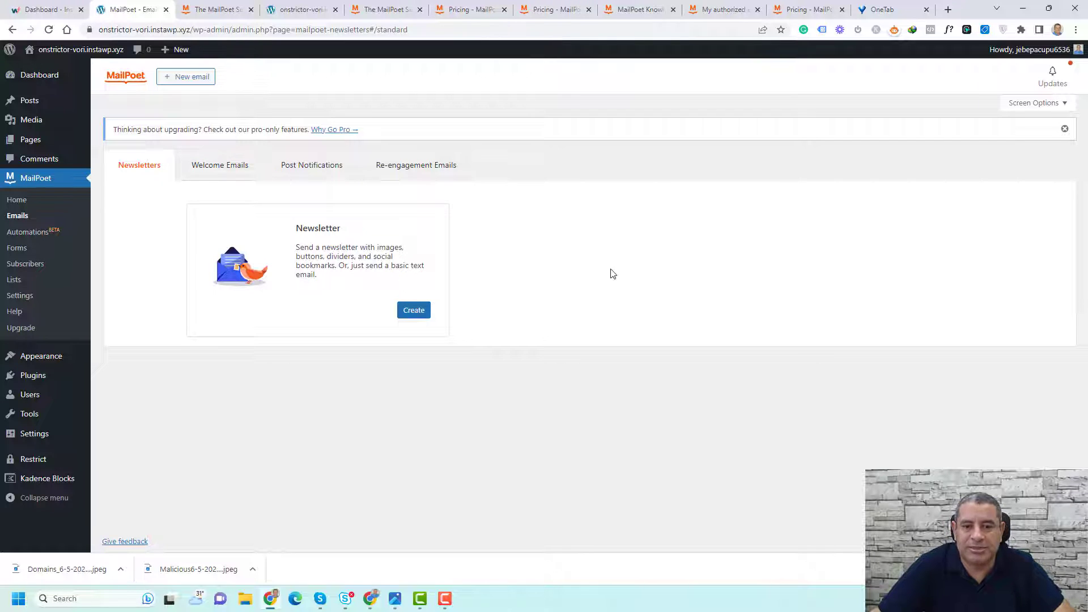
click(1066, 132)
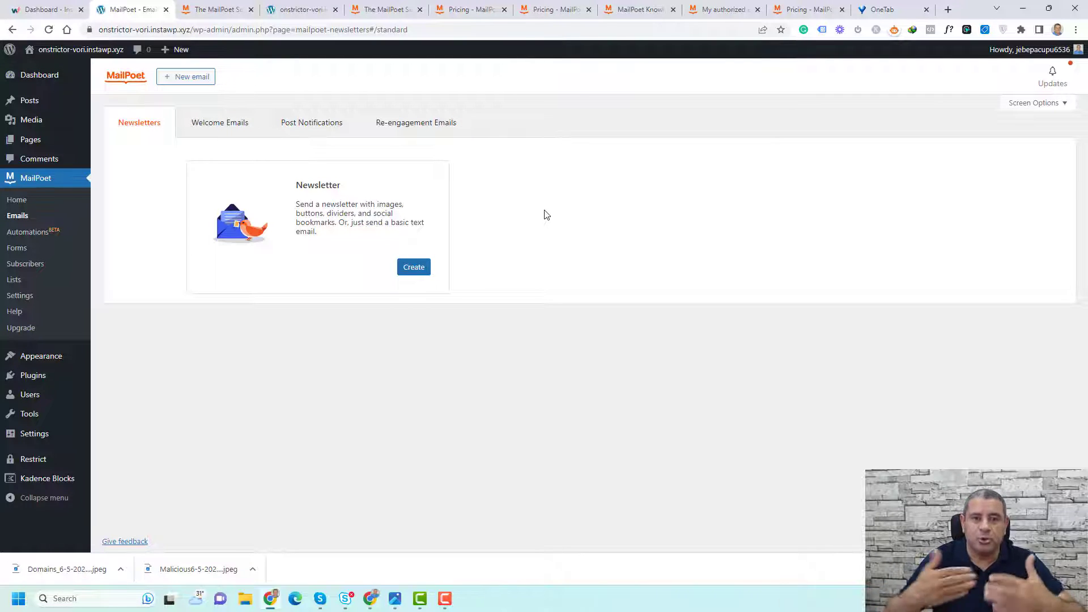
click(215, 134)
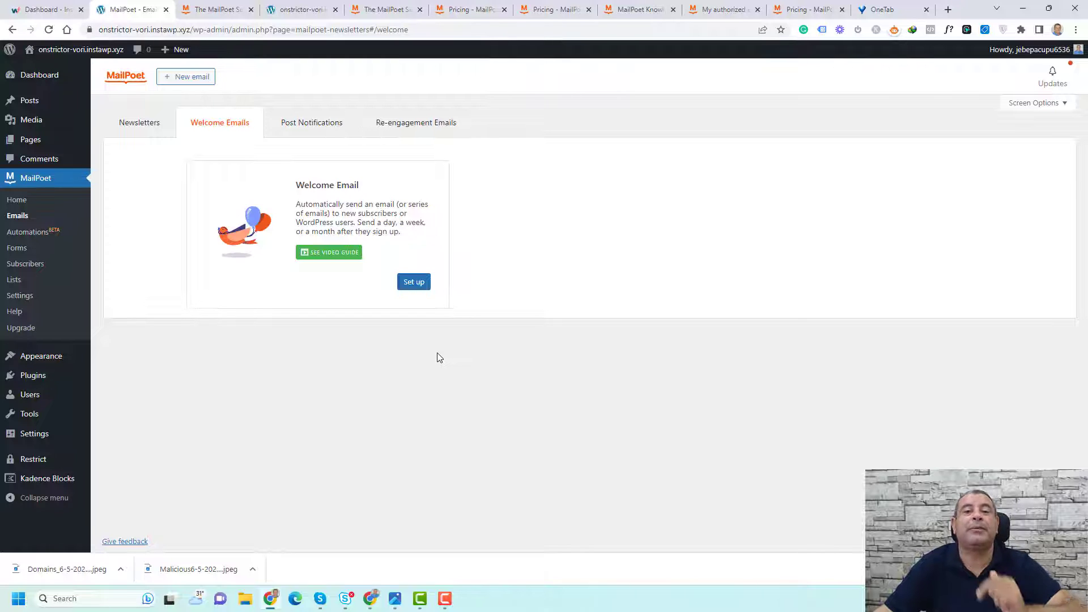
click(414, 283)
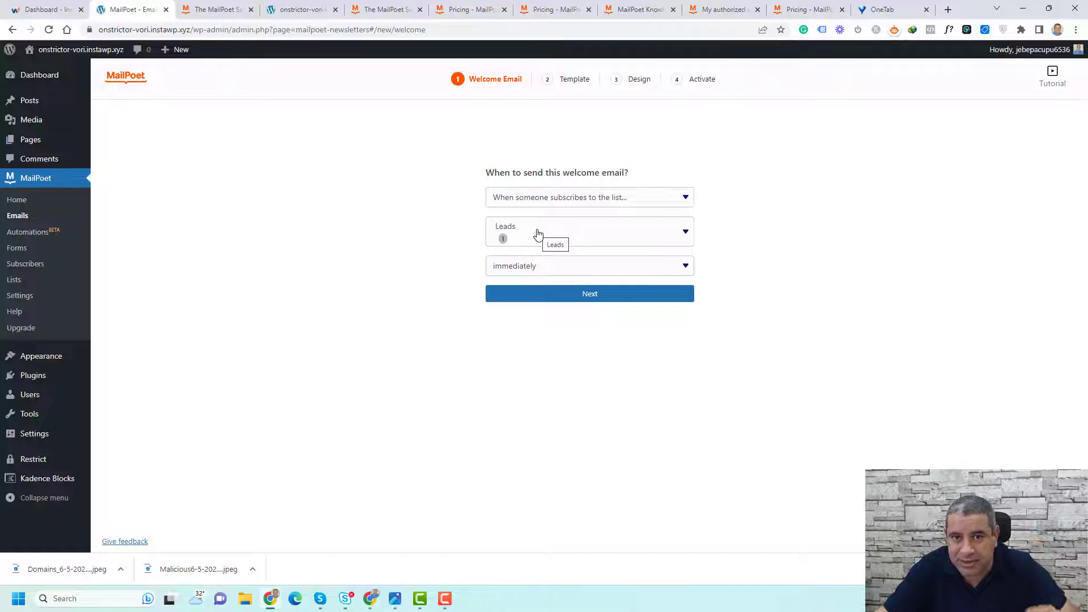
Set the welcome email to send immediately when someone subscribes to the Leads list, and continue to the template choice
click(565, 270)
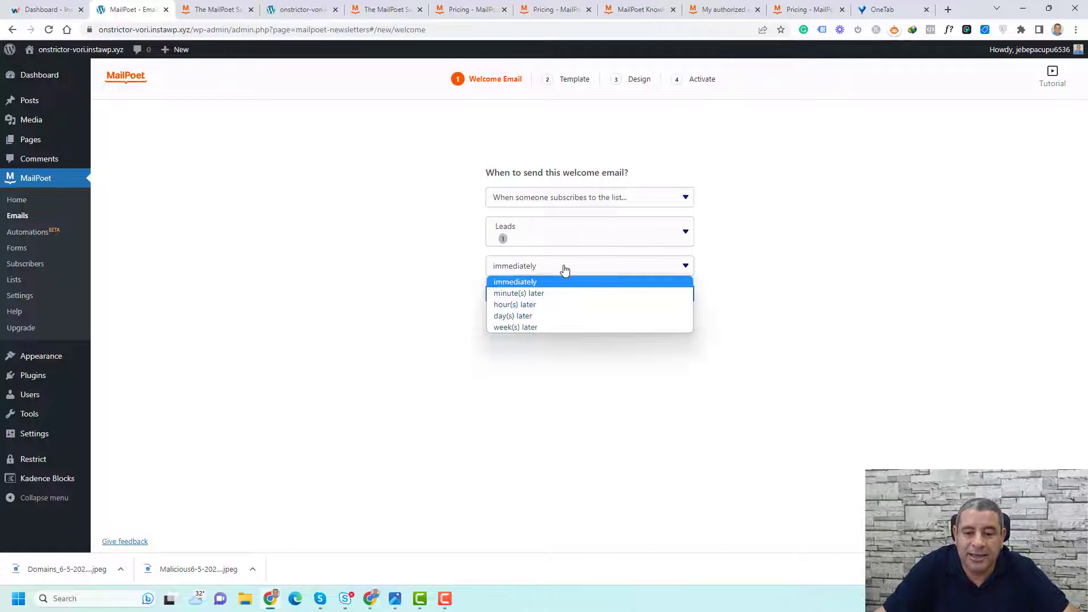
click(566, 282)
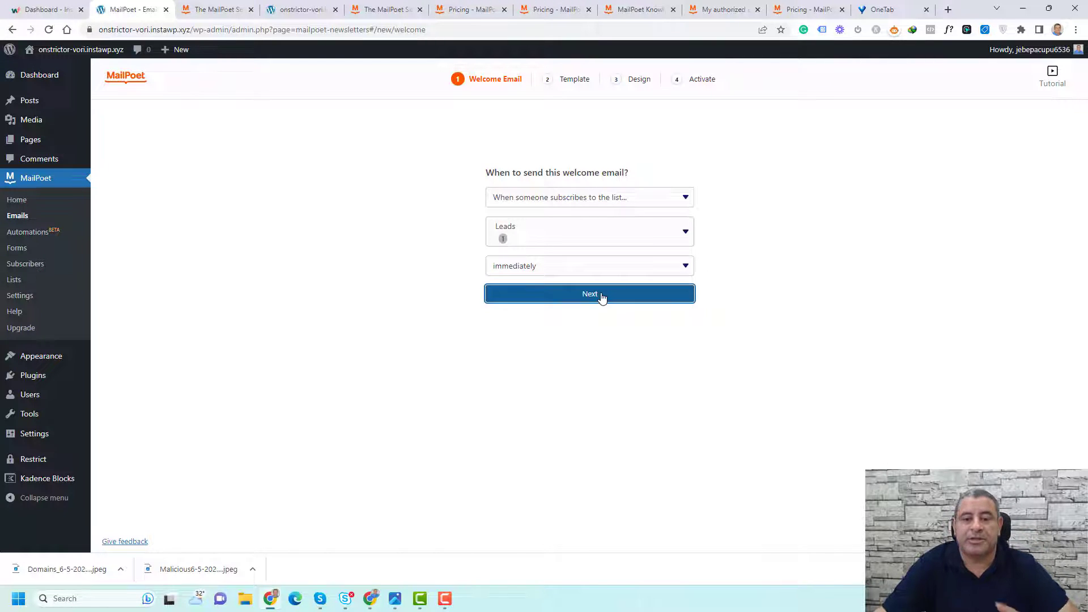
click(602, 298)
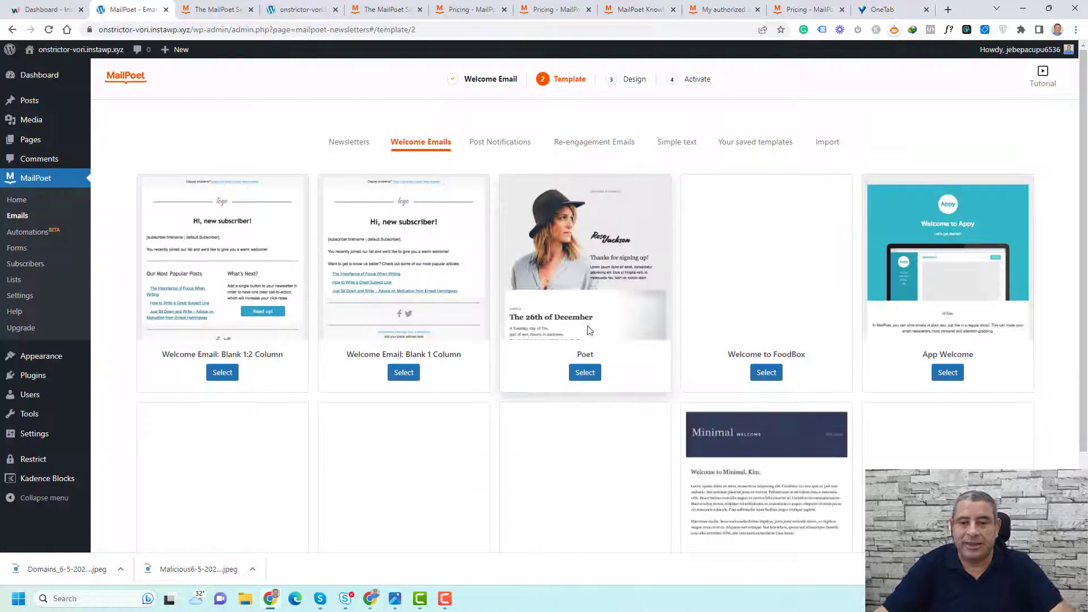
Browse the welcome email templates and choose the Simple Text template from the simple text category
scroll(1059, 277, down, 3)
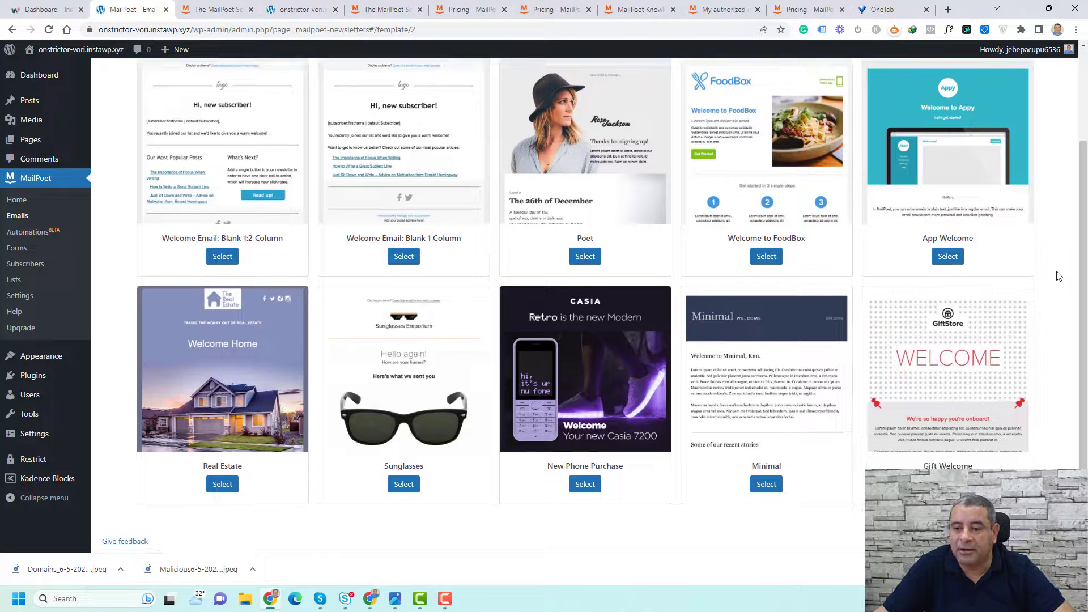
scroll(1058, 275, up, 3)
mouse_move(558, 218)
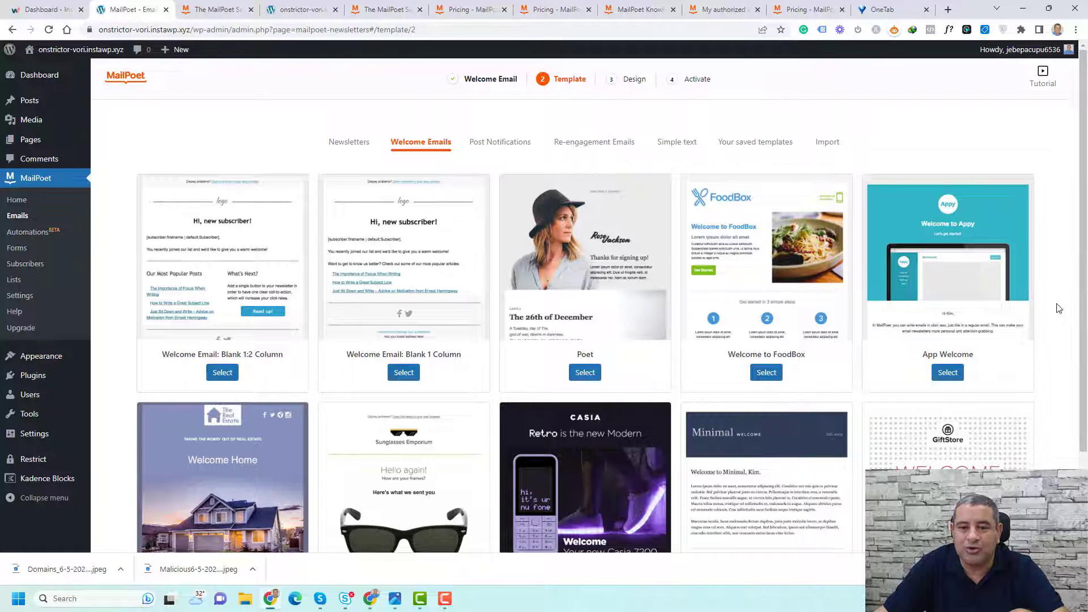
click(673, 147)
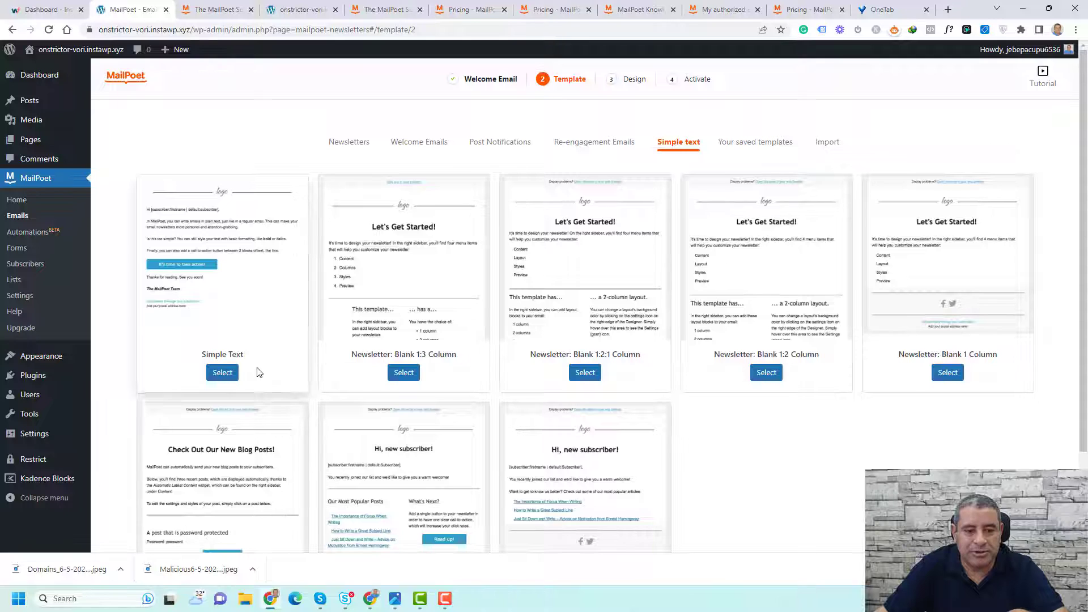
click(221, 373)
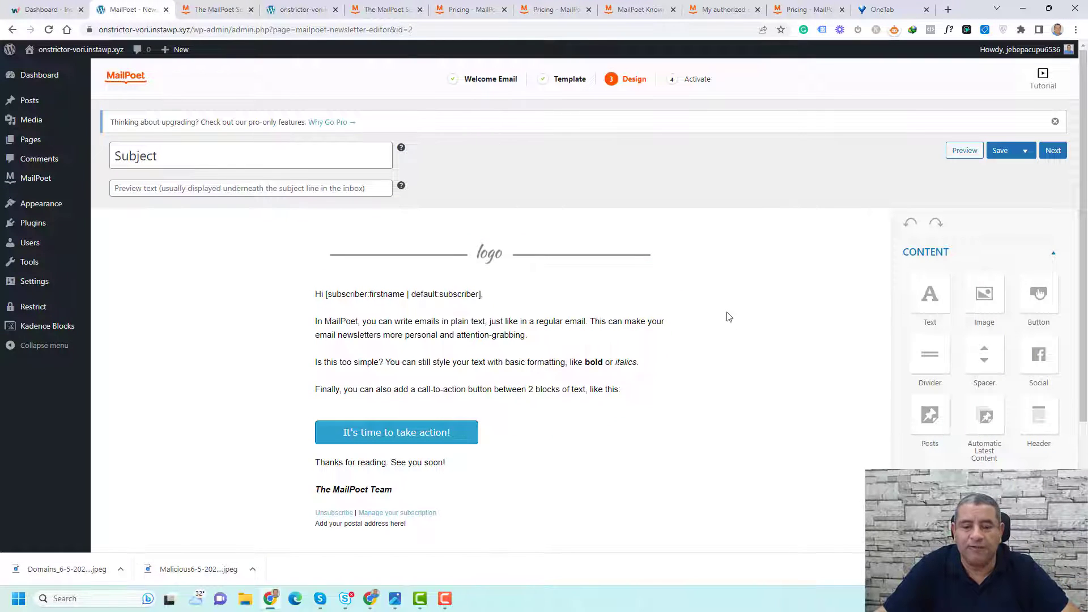
Set the email subject to "Here is your ebook" and the preview text to "You don't want to miss this...."
double_click(319, 157)
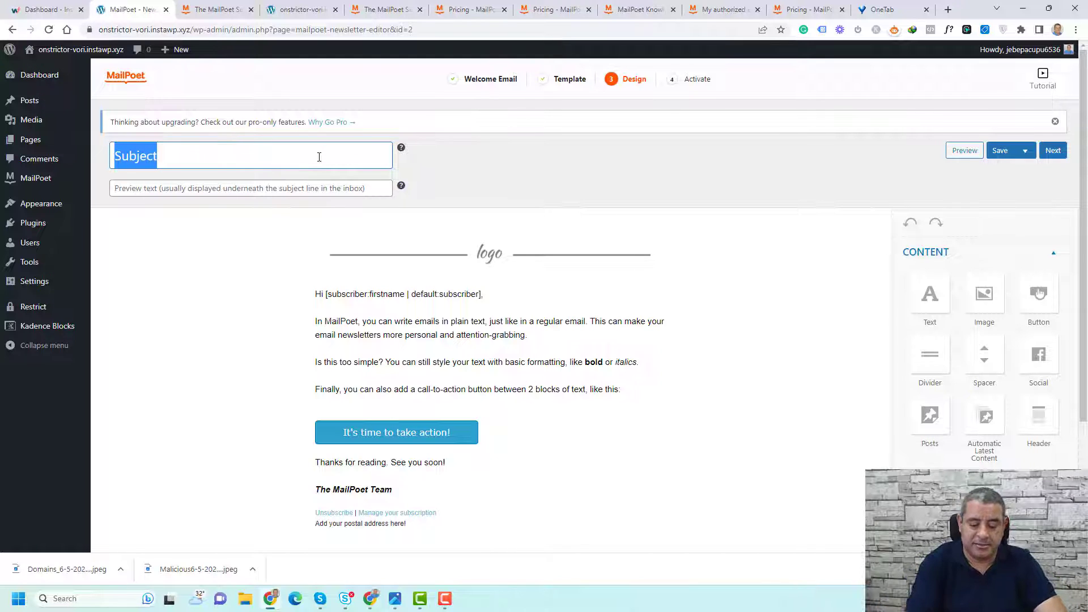
text(Here is your ebook)
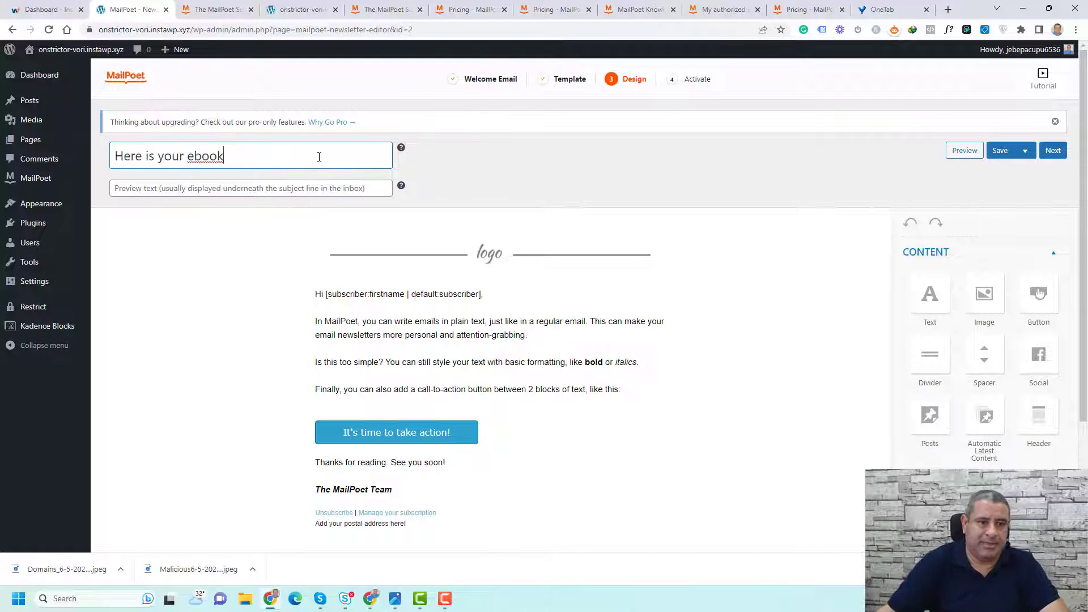
click(333, 192)
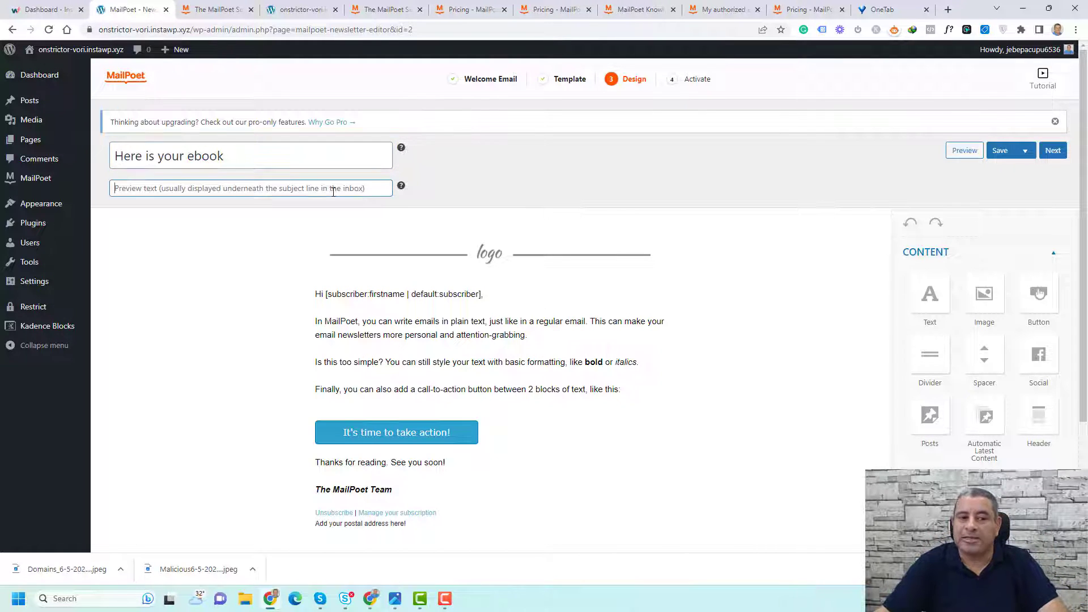
text(You don't want to miss this)
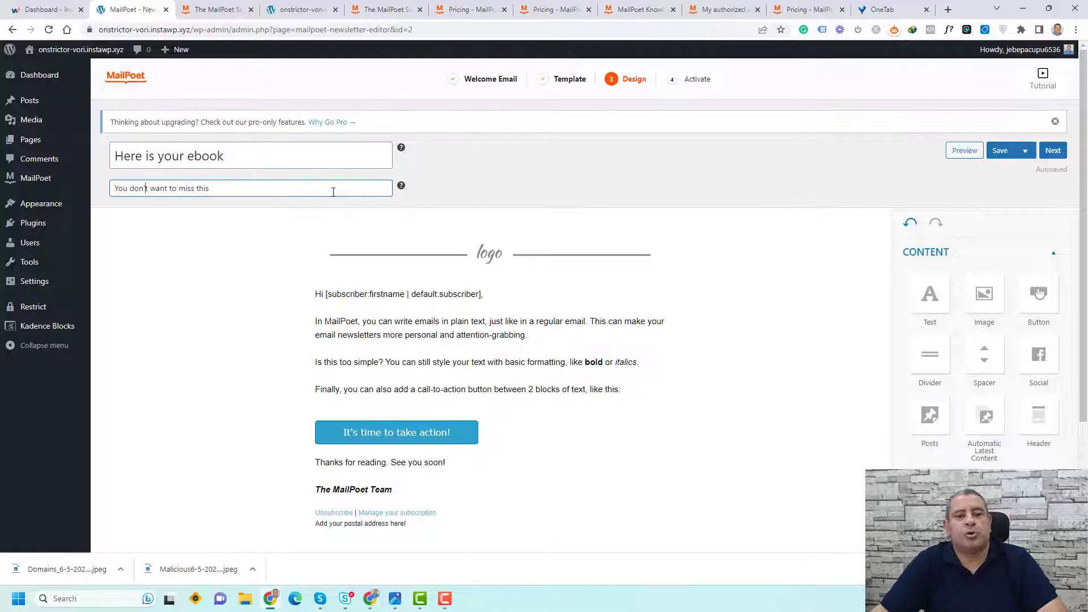
text(.....)
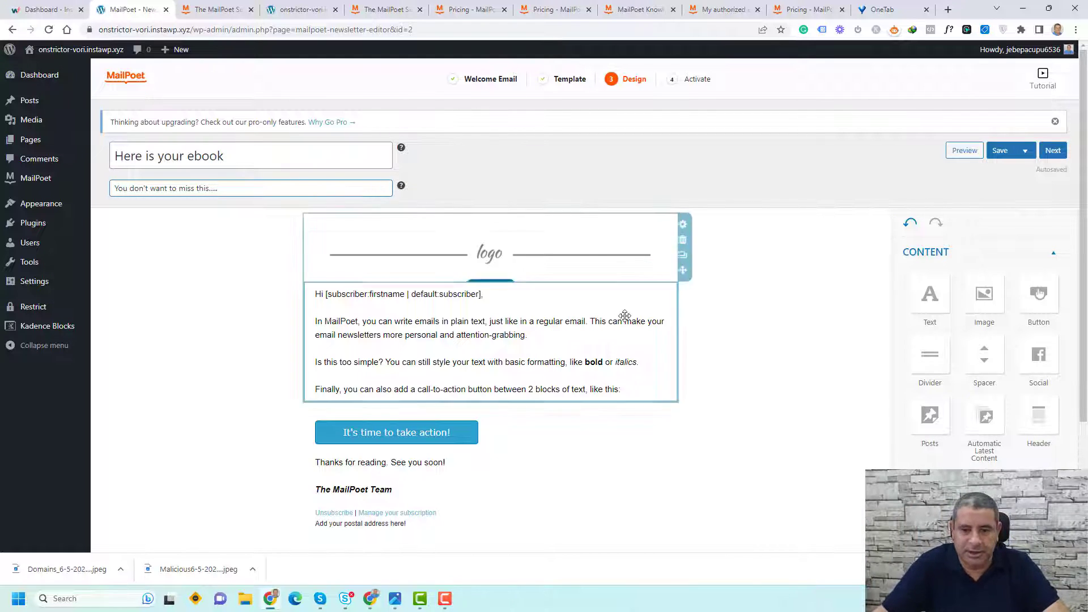
click(696, 362)
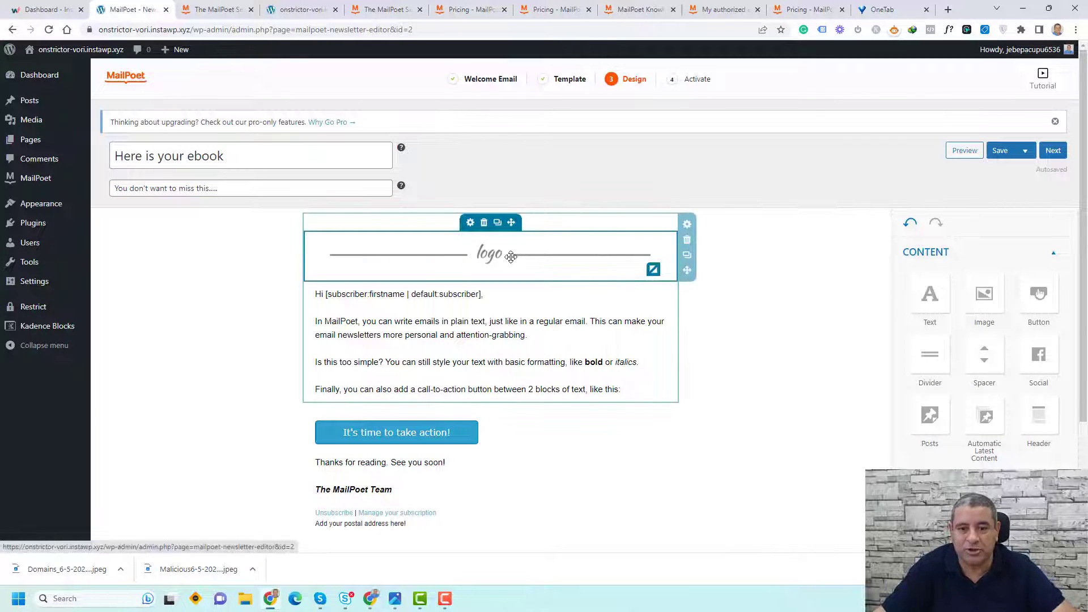
Add a text block above the call-to-action button and replace its placeholder with a "Lorem Ipsum is simply dummy text" paragraph
drag(930, 293, 447, 390)
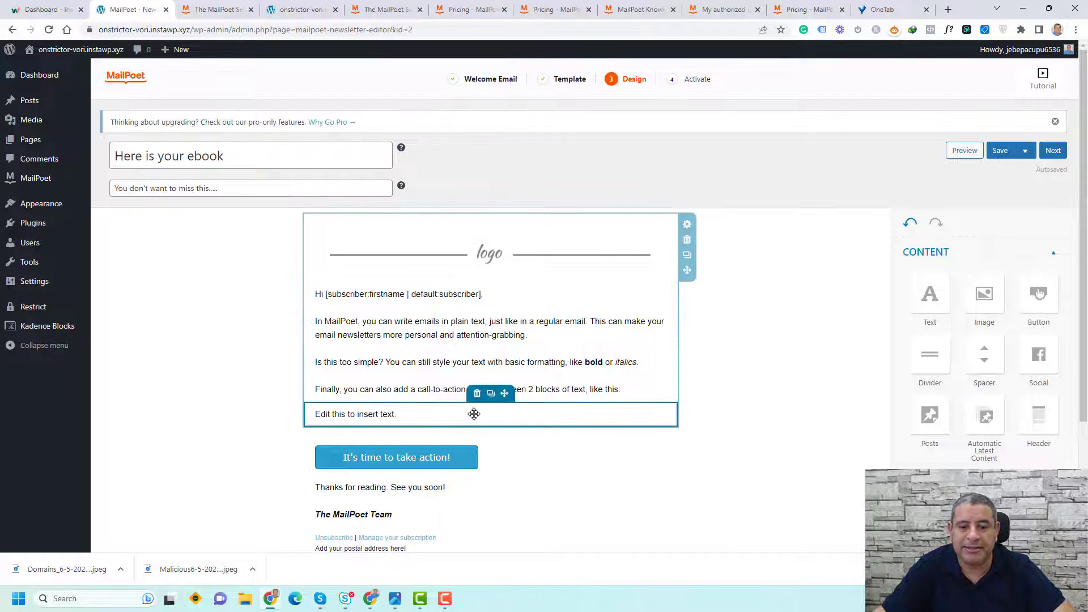
click(475, 414)
triple_click(388, 414)
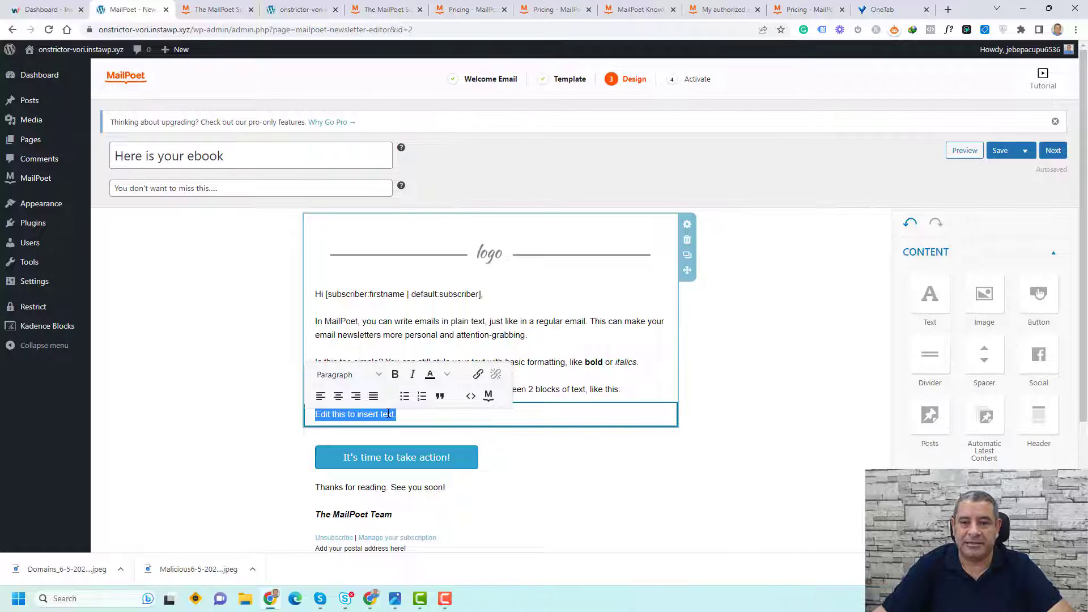
text(Lorem Ipsum is simply dummy text of the printing and typesetting industry. Lorem Ipsum has been the industry's standard dummy text ever since the 1500s, when an unknown printer took a galley of type and scrambled it to make a type specimen book. It has survived not only five centuries, but also the leap into electronic typesetting, remaining essentially unchanged.)
Split the Lorem Ipsum paragraph after "since the 1500s, w" and insert the lines "aoudsh h" and "oasdsiu" in the gap
click(558, 427)
key(Return)
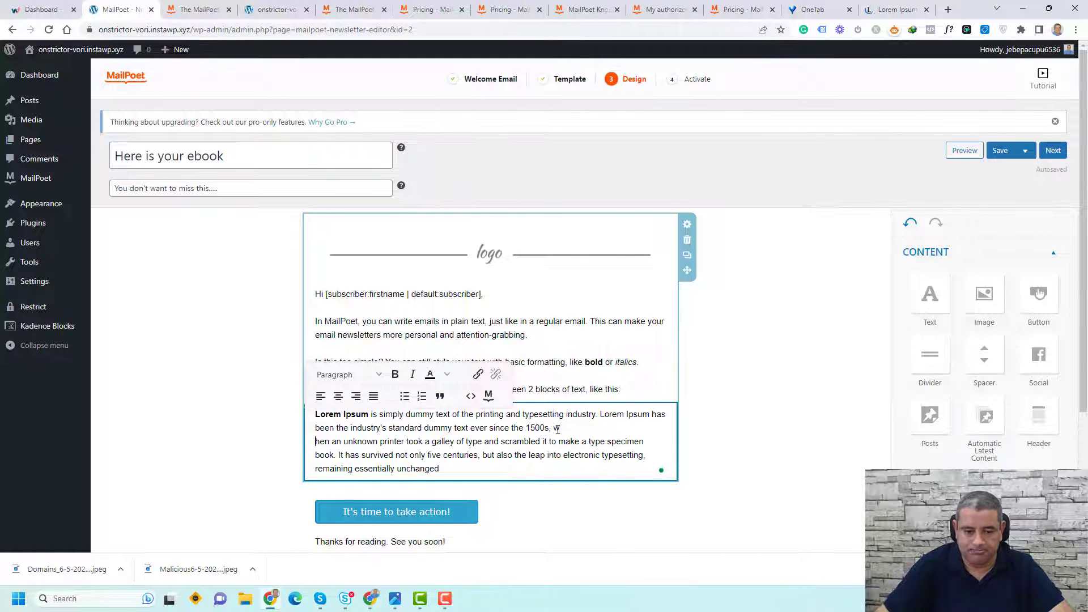
key(Return)
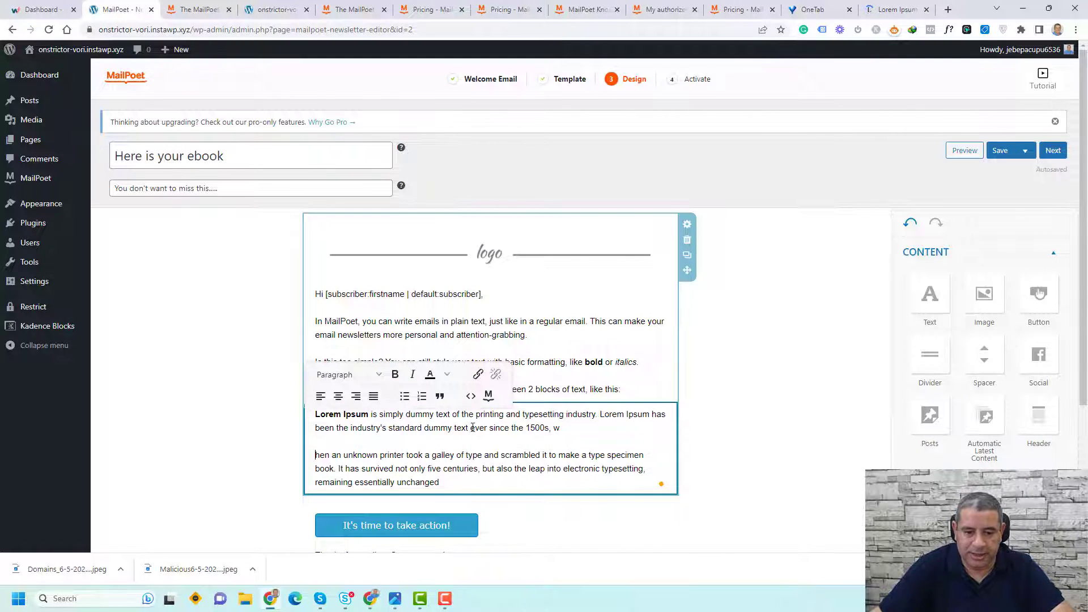
double_click(473, 428)
click(492, 428)
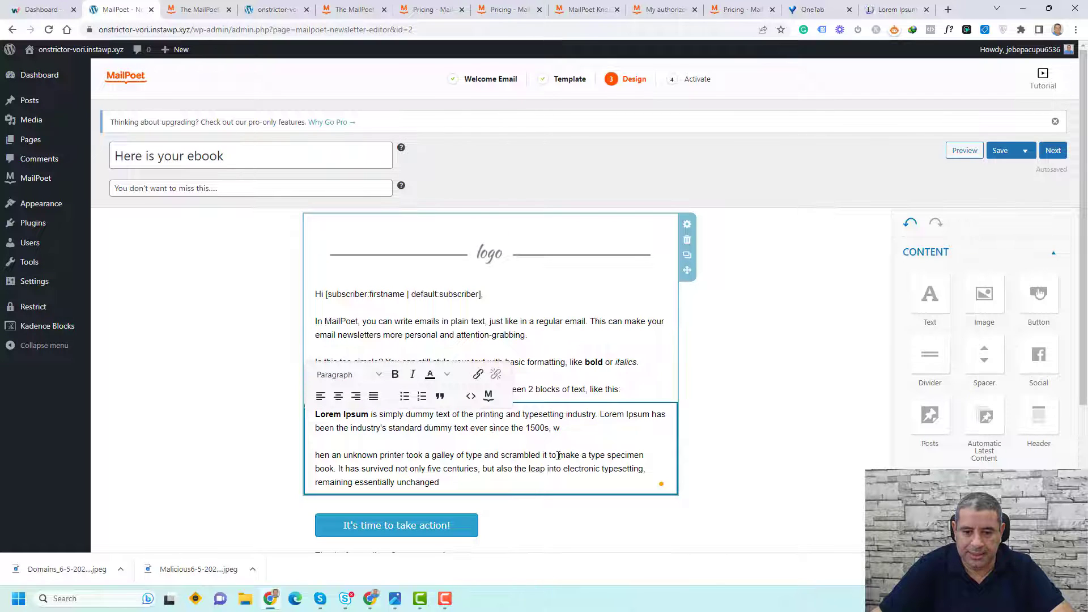
click(471, 442)
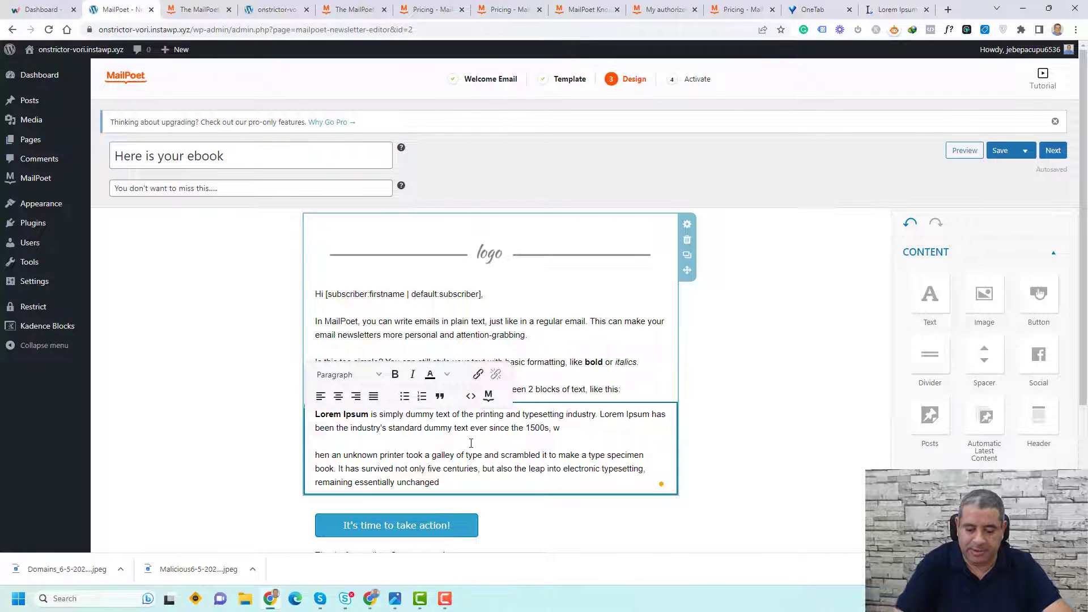
text(aoudsh h)
key(Return)
text(oasdsiu)
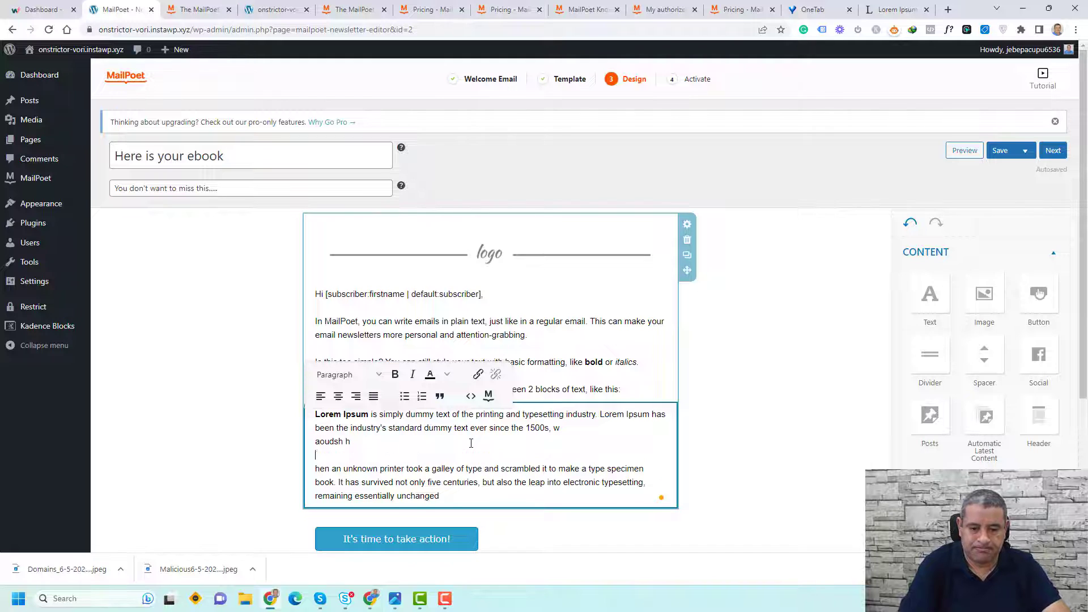
Format the "aoudsh h" and "oasdsiu" lines as a bulleted list
click(344, 441)
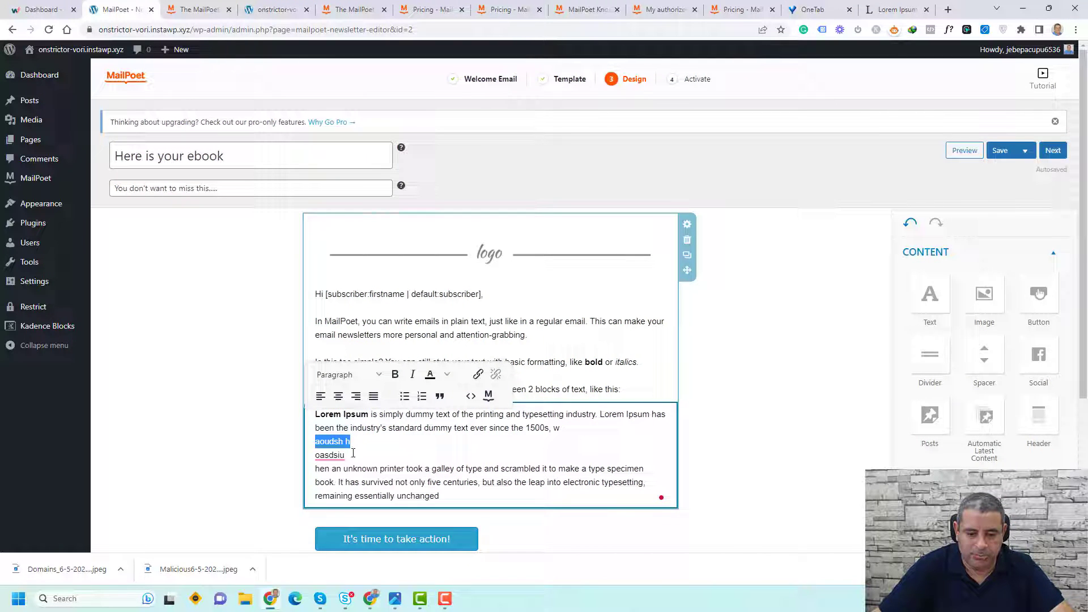
drag(353, 453, 354, 456)
click(405, 396)
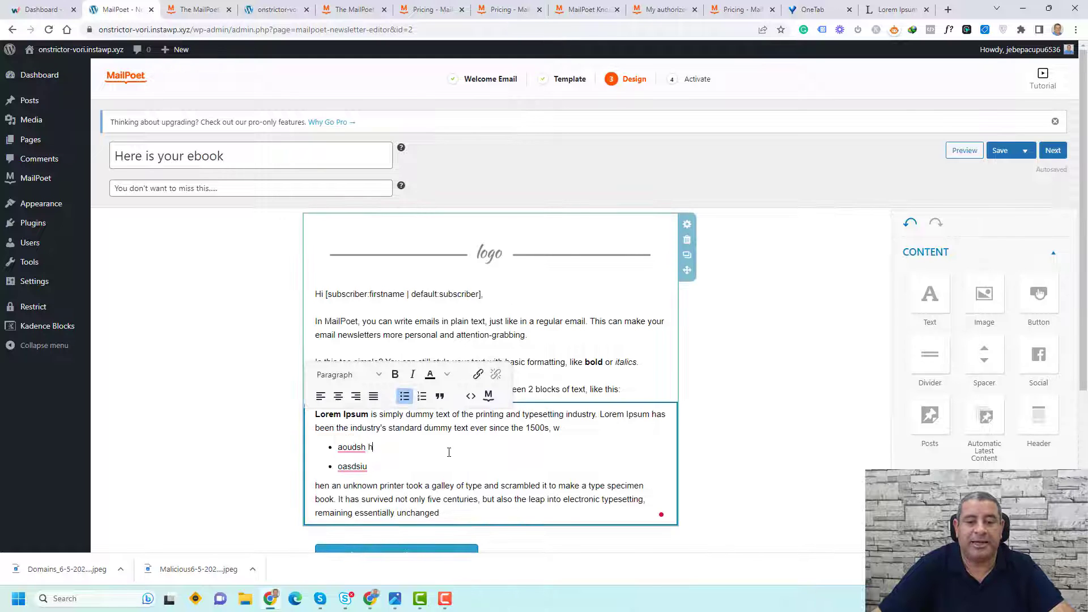
click(509, 428)
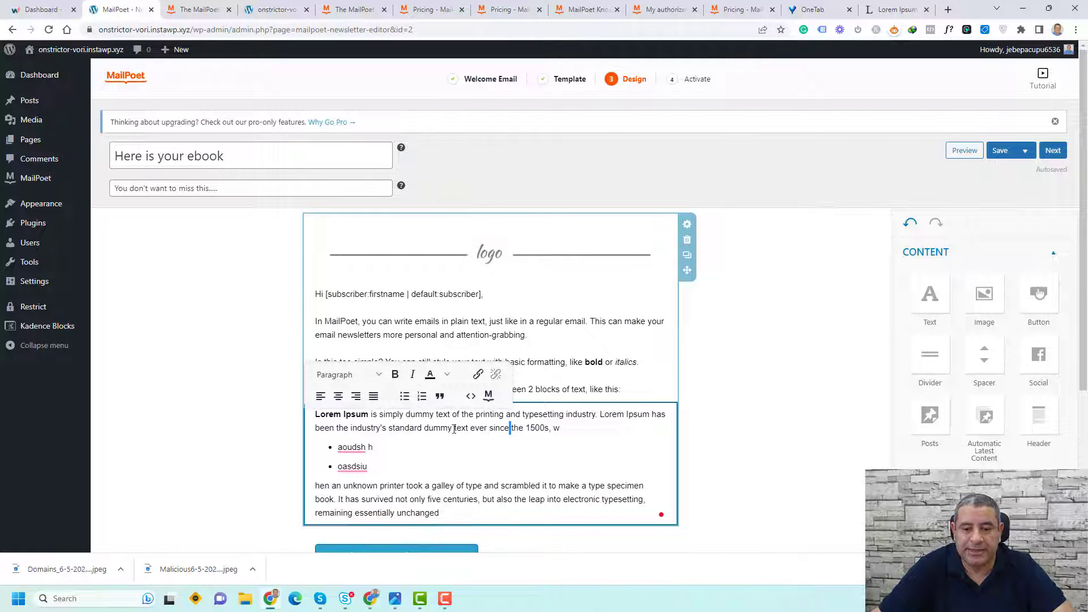
Link the words "in plain text, just like in" in the first body paragraph to the URL "#"
double_click(512, 321)
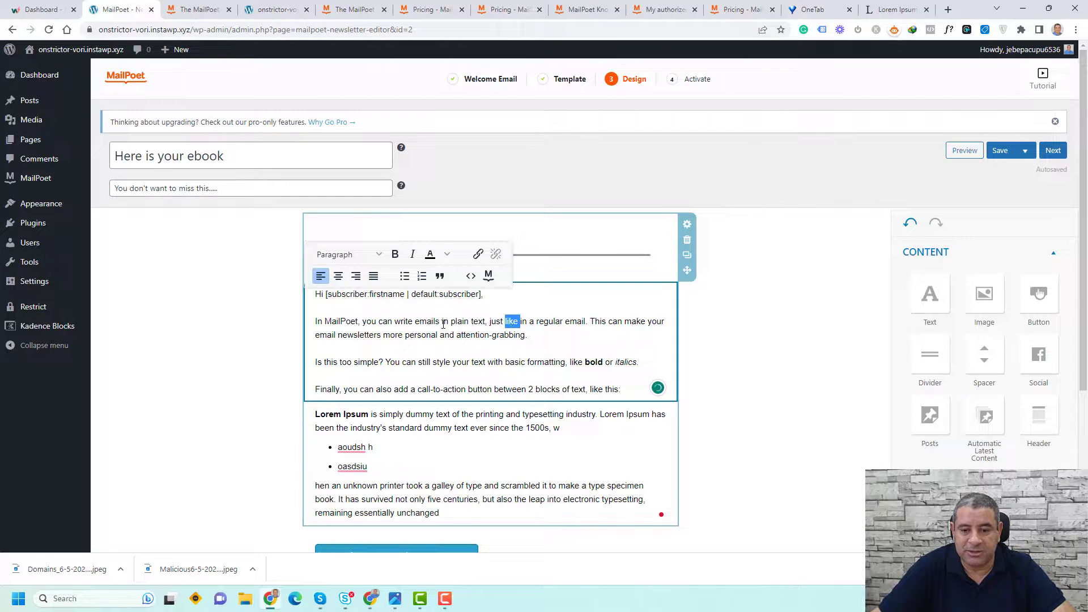
drag(443, 324, 528, 322)
click(478, 255)
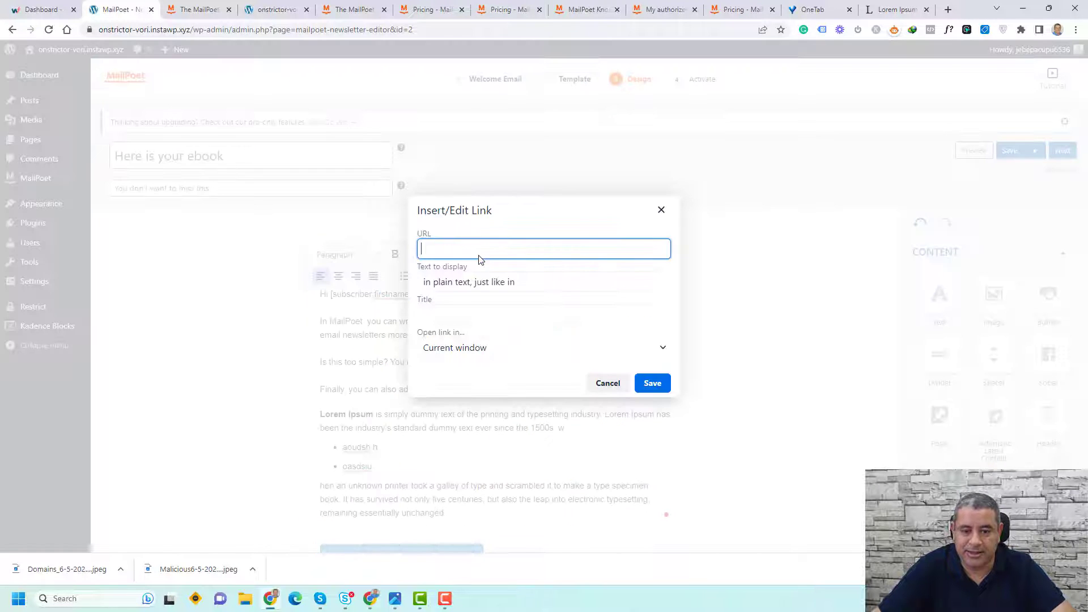
text(#)
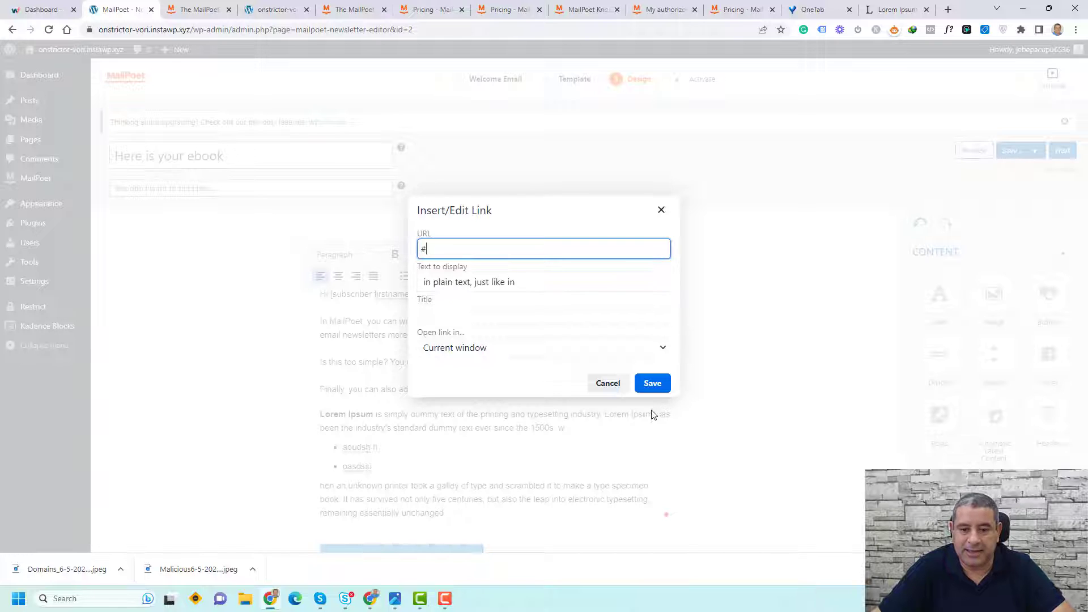
click(652, 384)
Set the call-to-action button's link to "#" and move the button above the Lorem Ipsum text block
scroll(697, 408, down, 3)
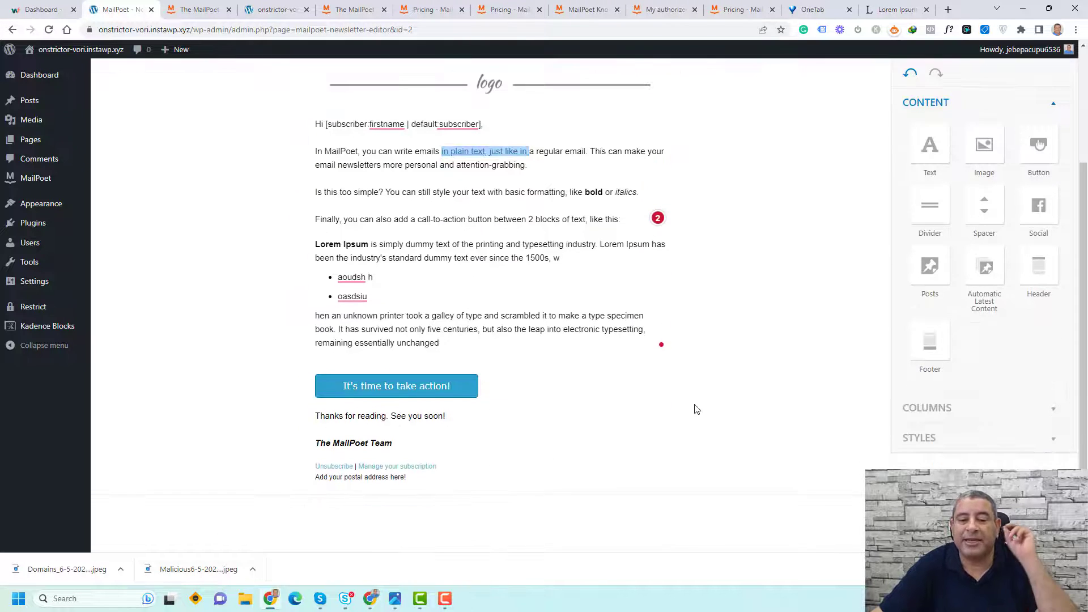
click(520, 385)
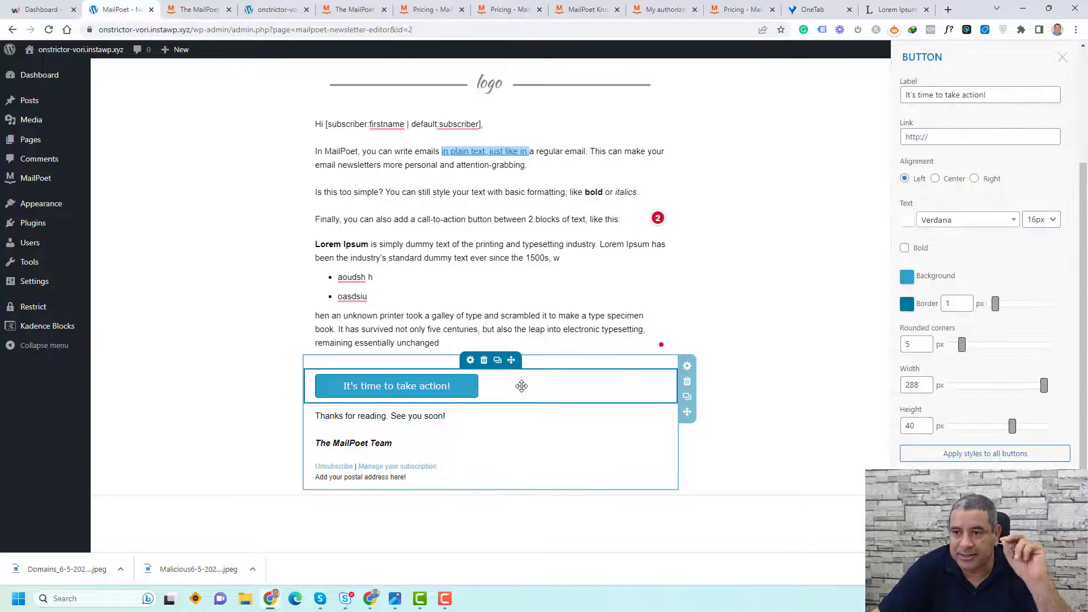
click(947, 138)
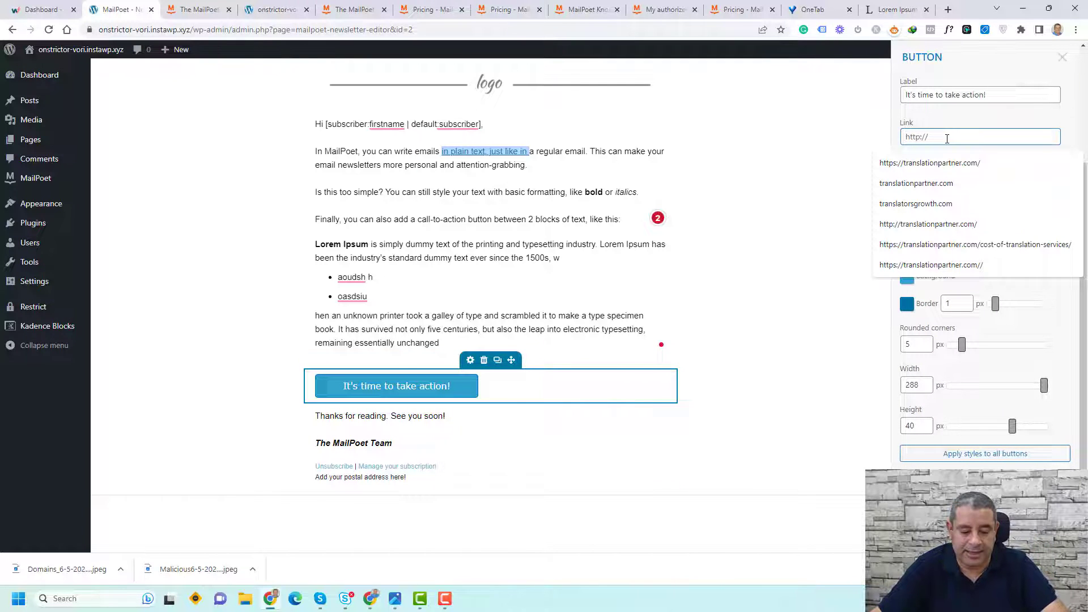
text(#)
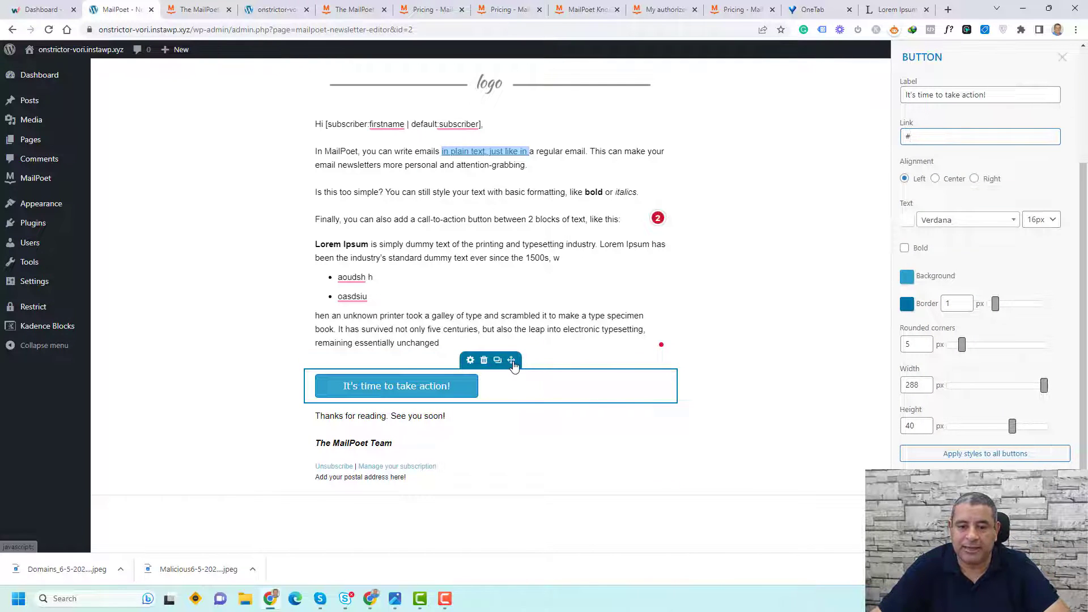
drag(512, 360, 508, 250)
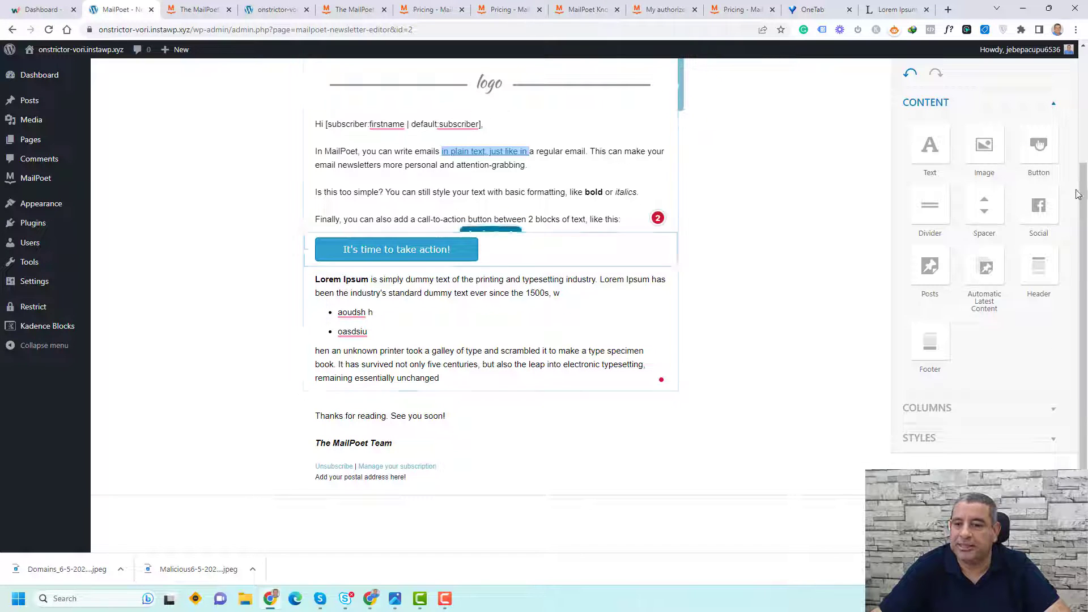
Change the button's label to "Access the ebook now" and center-align it
click(579, 248)
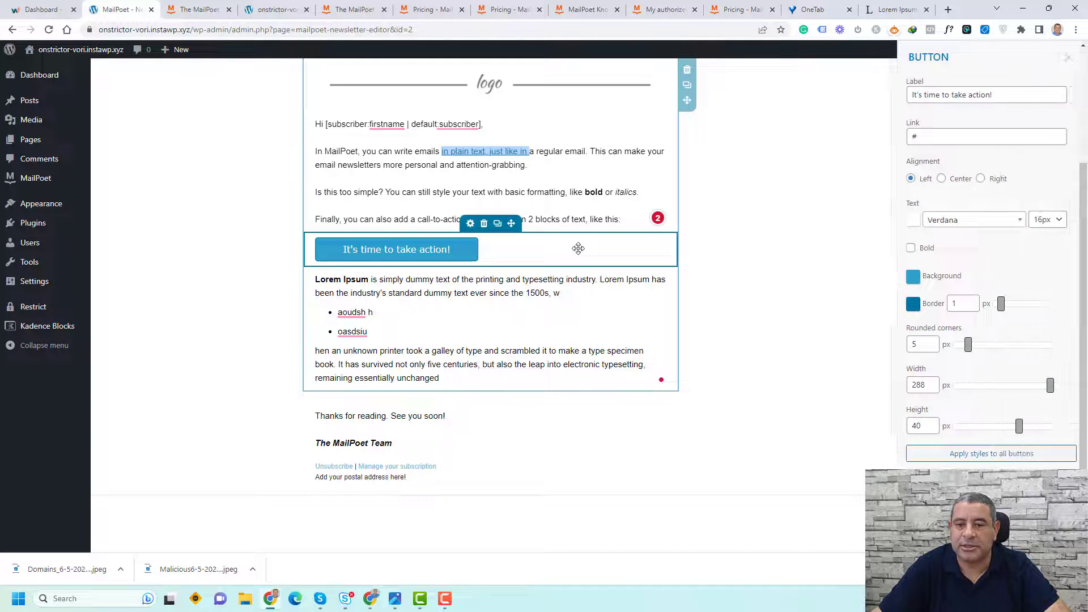
triple_click(952, 94)
text(Access the ebook now)
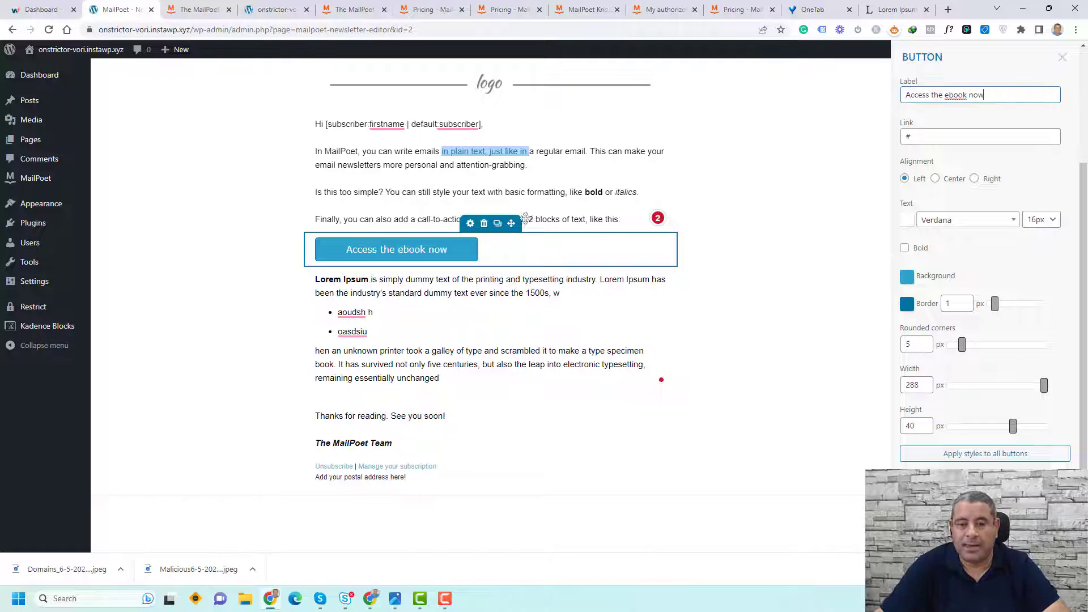
click(935, 178)
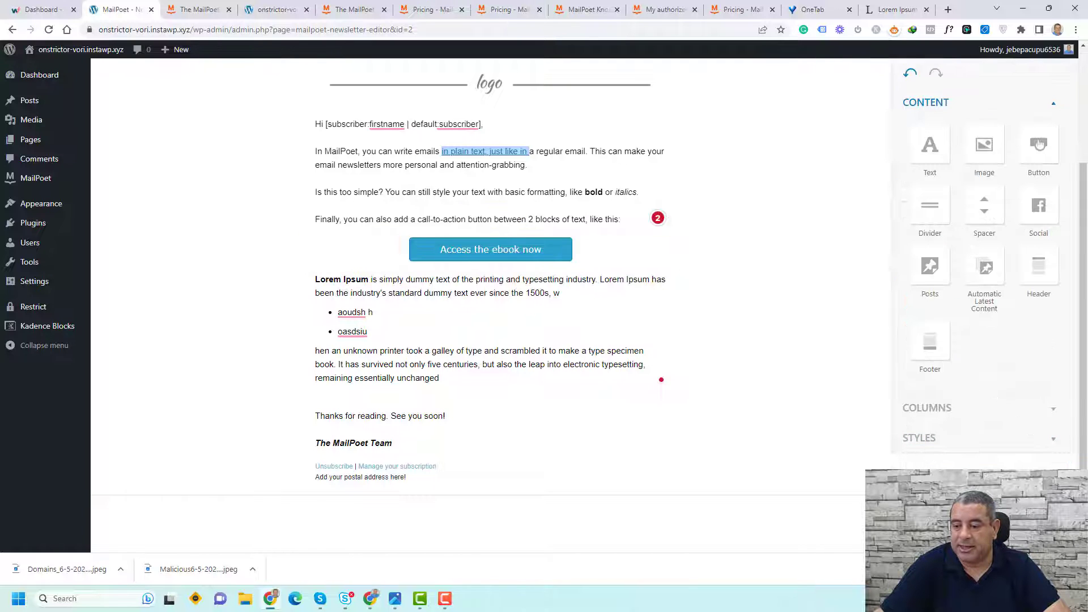
Continue to the activation settings, activate the welcome email for the Leads list, and open the list of welcome emails
scroll(616, 383, down, 2)
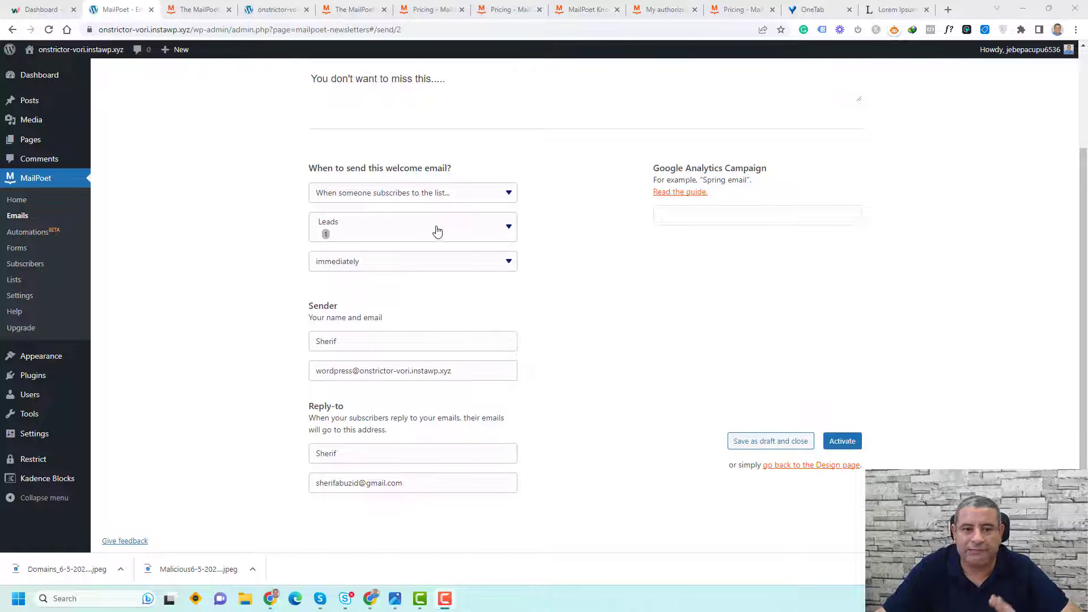
click(438, 195)
click(436, 196)
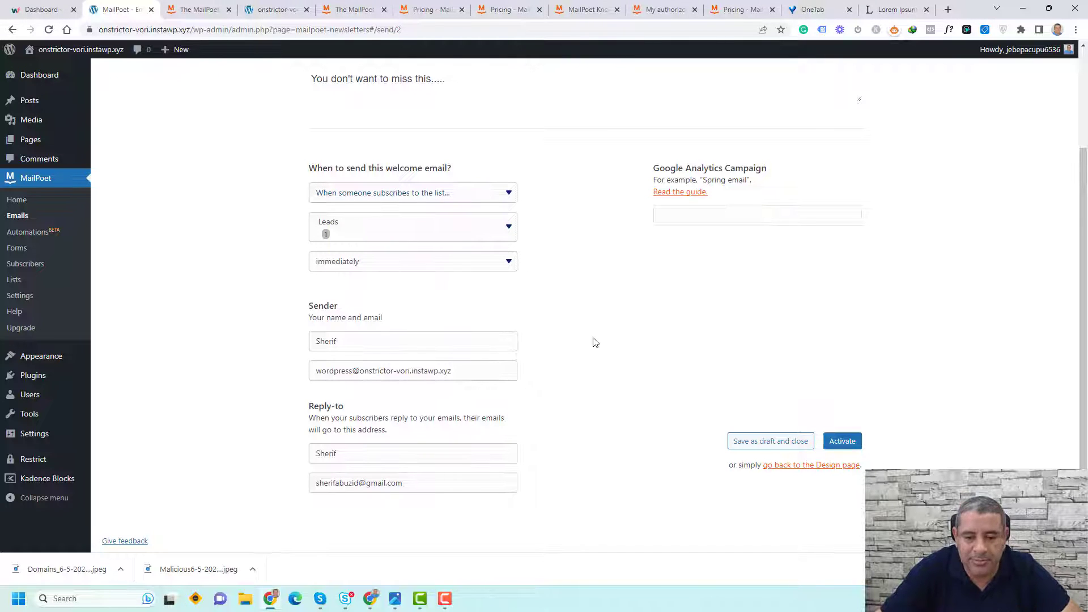
click(844, 441)
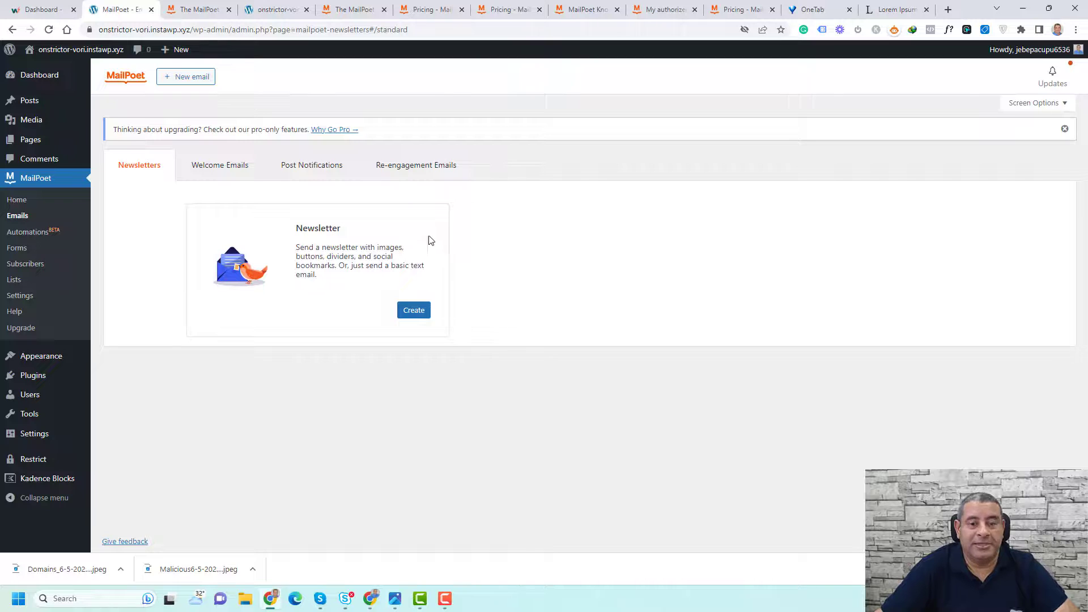
click(224, 179)
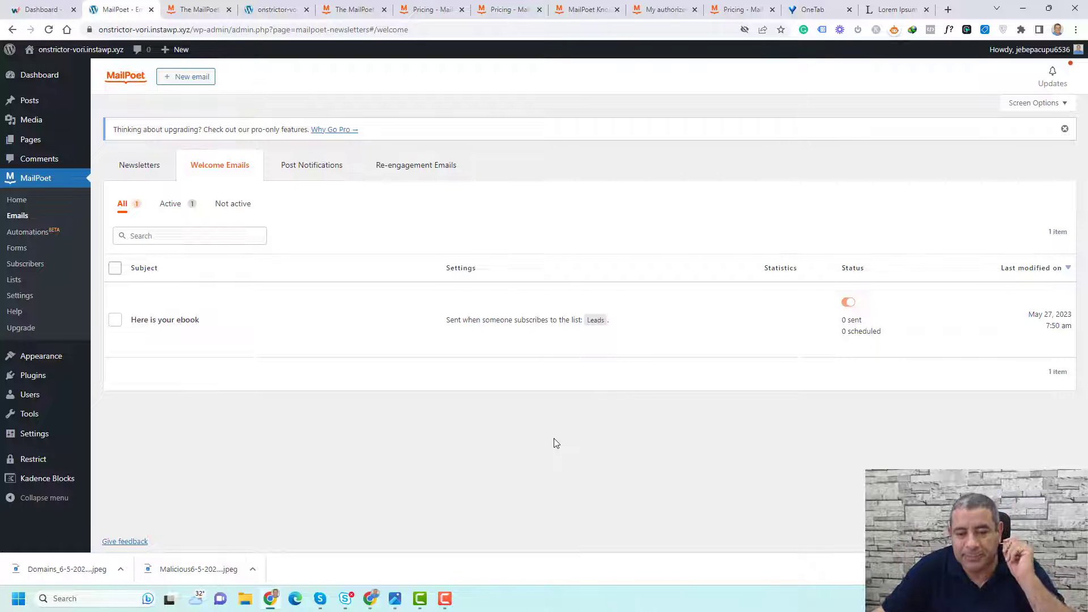
Return to the newsletters list and start creating a new email of the Newsletter type
click(139, 166)
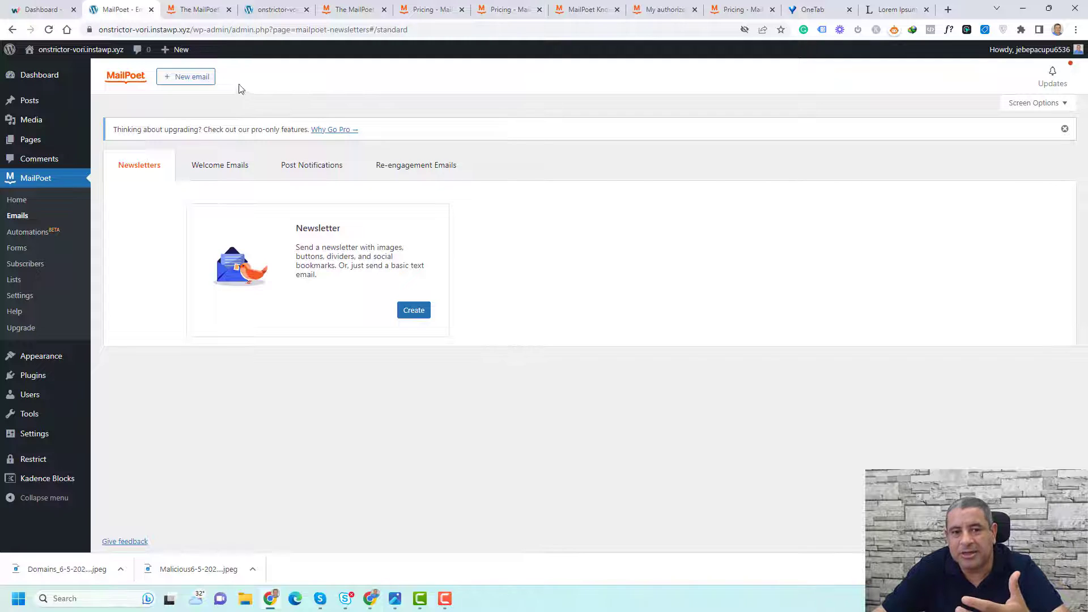
click(203, 78)
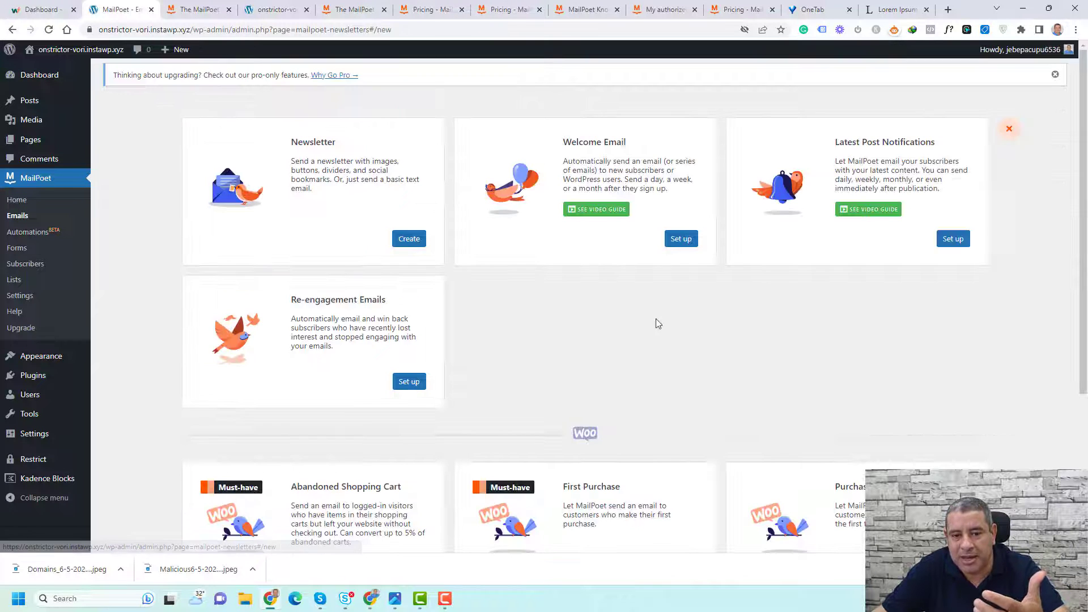
click(409, 239)
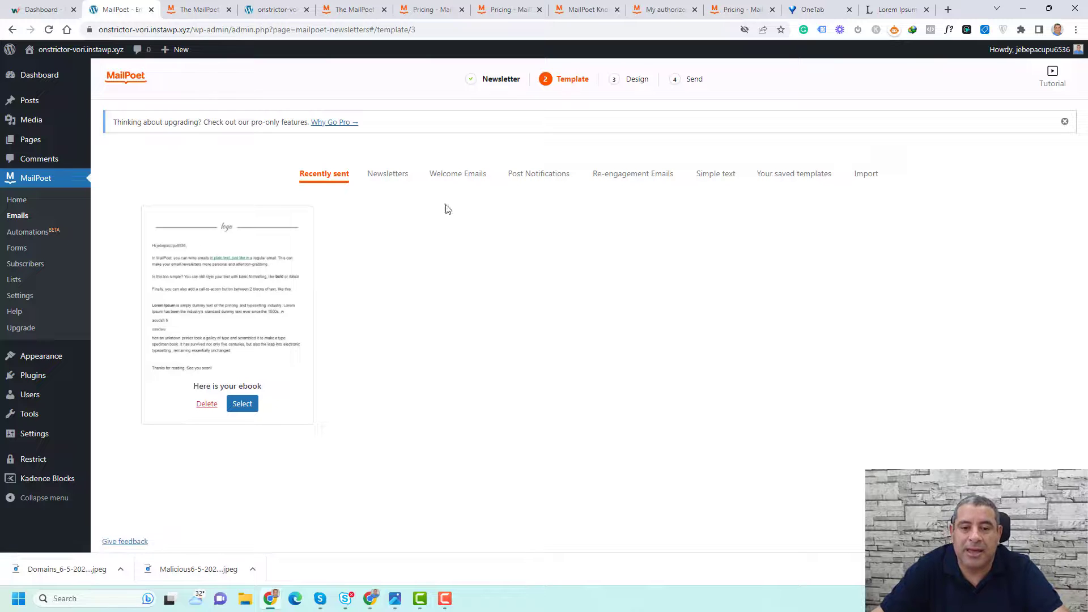
Browse the newsletter templates, choose "Newsletter: Blank 1:3 Column", and look over its layout in the editor
click(382, 177)
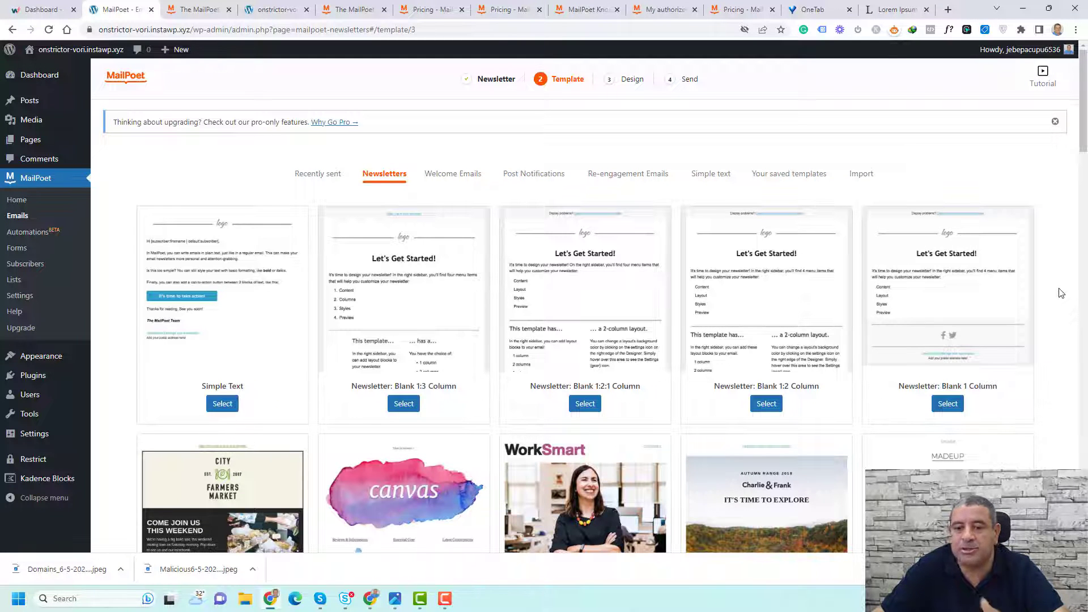
scroll(1061, 293, down, 9)
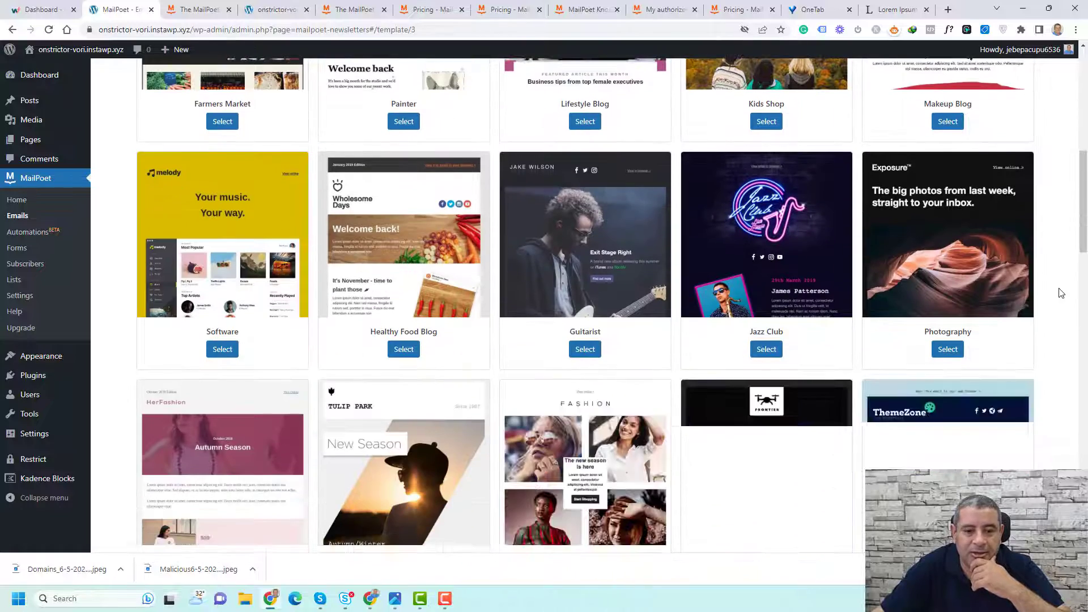
scroll(1062, 293, down, 5)
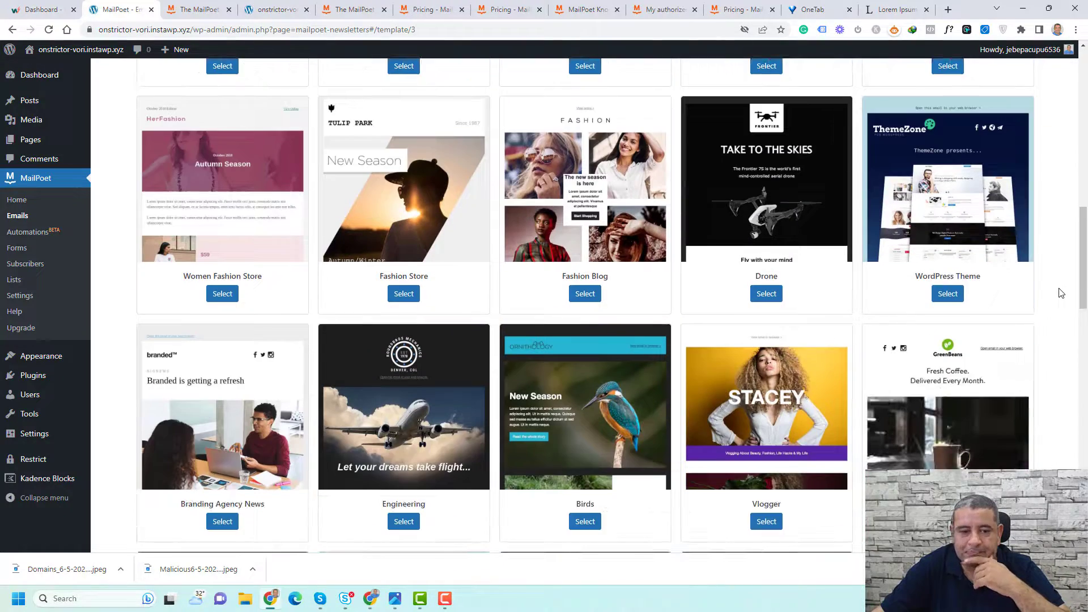
scroll(1062, 293, up, 14)
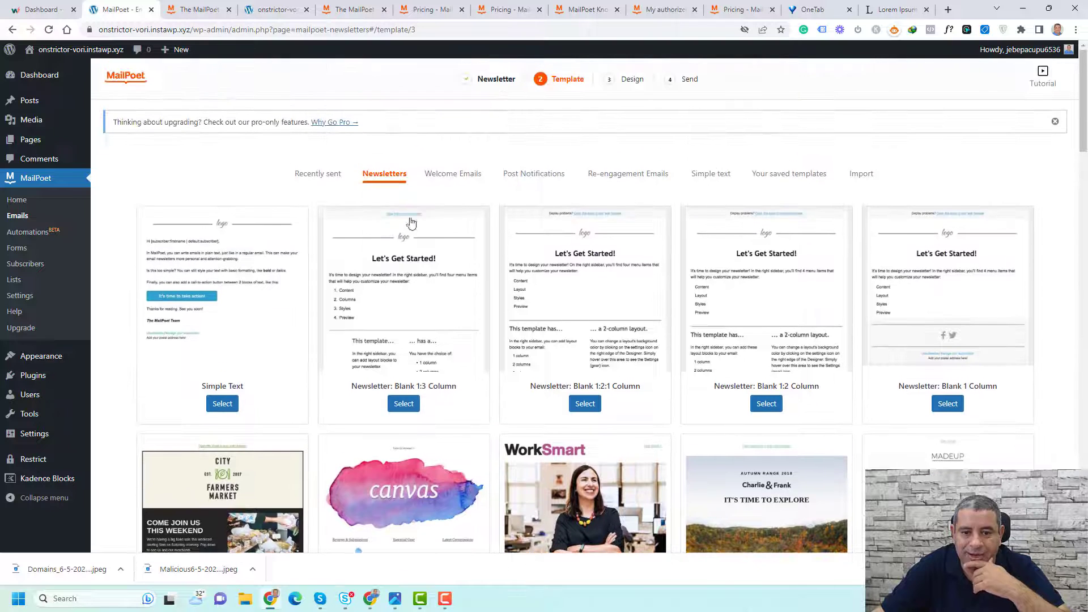
click(413, 408)
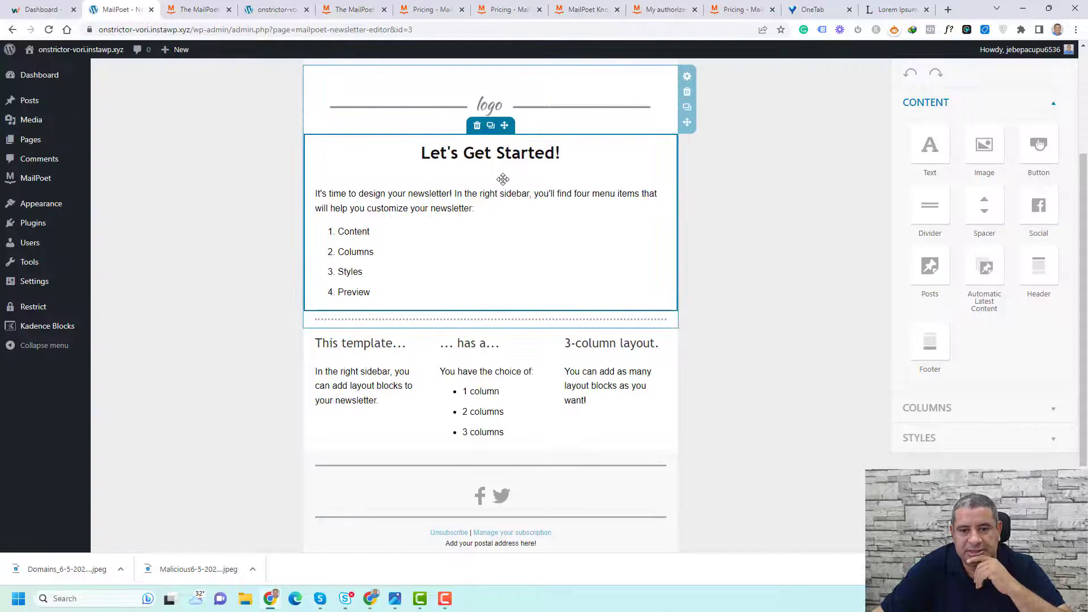
scroll(731, 315, down, 2)
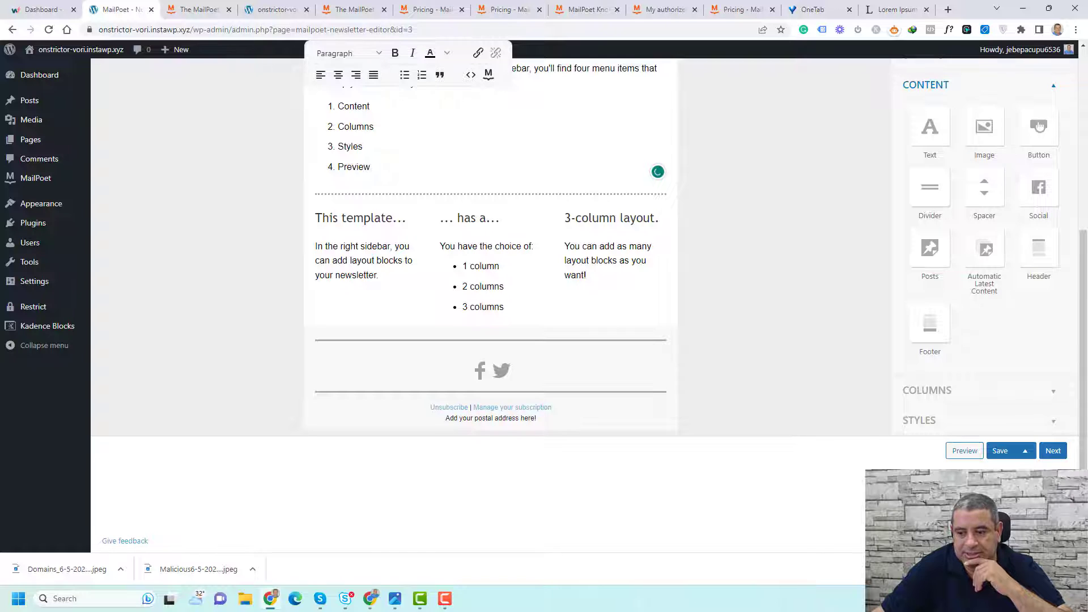
scroll(706, 288, up, 2)
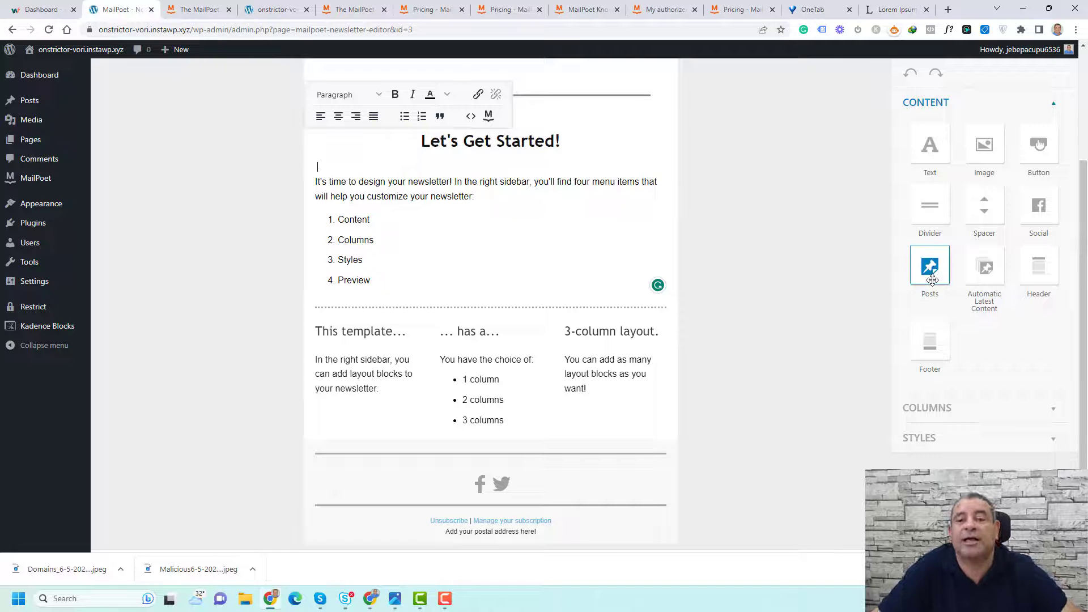
Add a Posts block above the three-column section and insert the first four published posts, from the Bullet Journal guide to the Zoom guide
drag(933, 279, 397, 289)
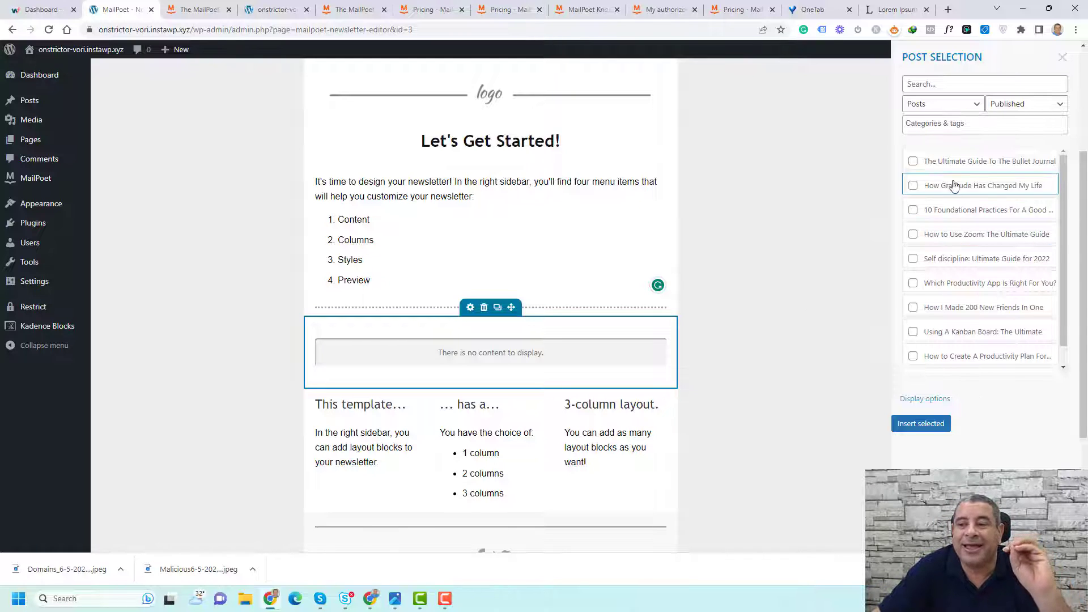
click(913, 161)
click(913, 185)
click(913, 210)
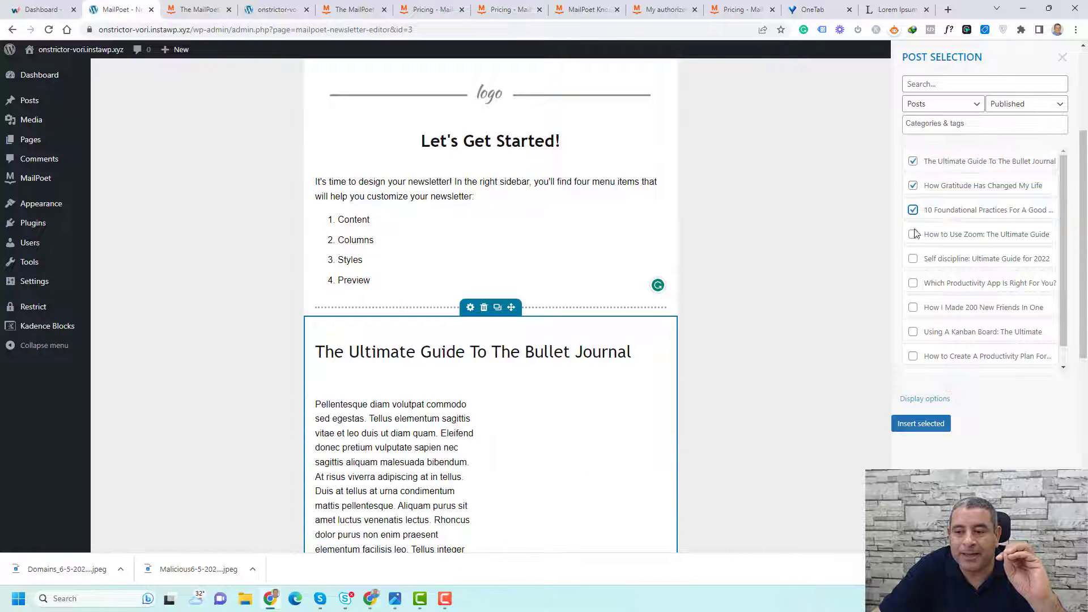
click(914, 234)
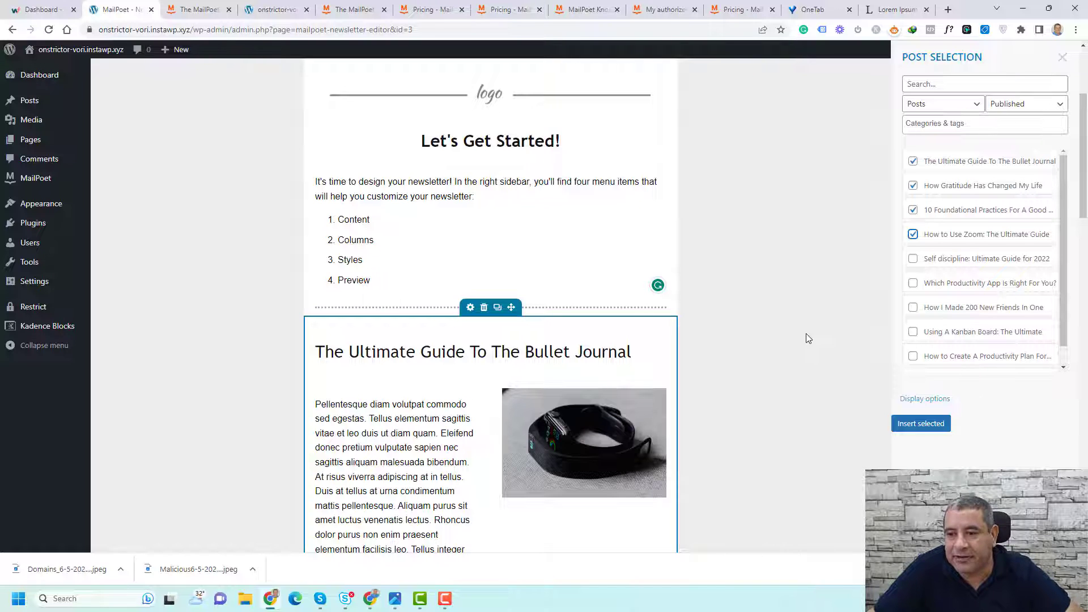
click(916, 428)
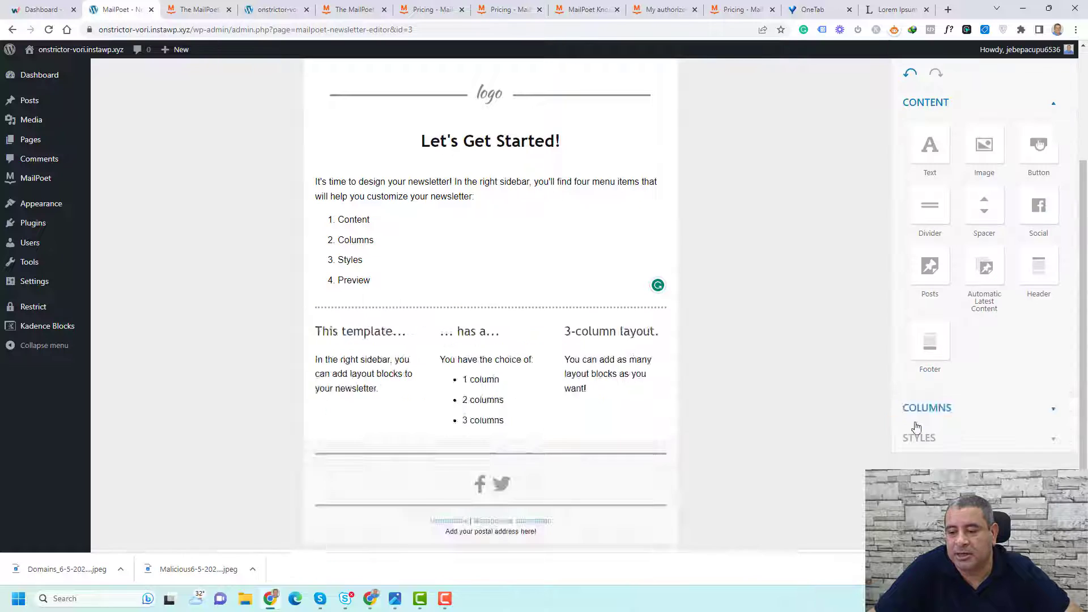
Continue to the sending settings, turn on scheduling for May 31, 2023, and try to schedule the newsletter
scroll(831, 394, down, 15)
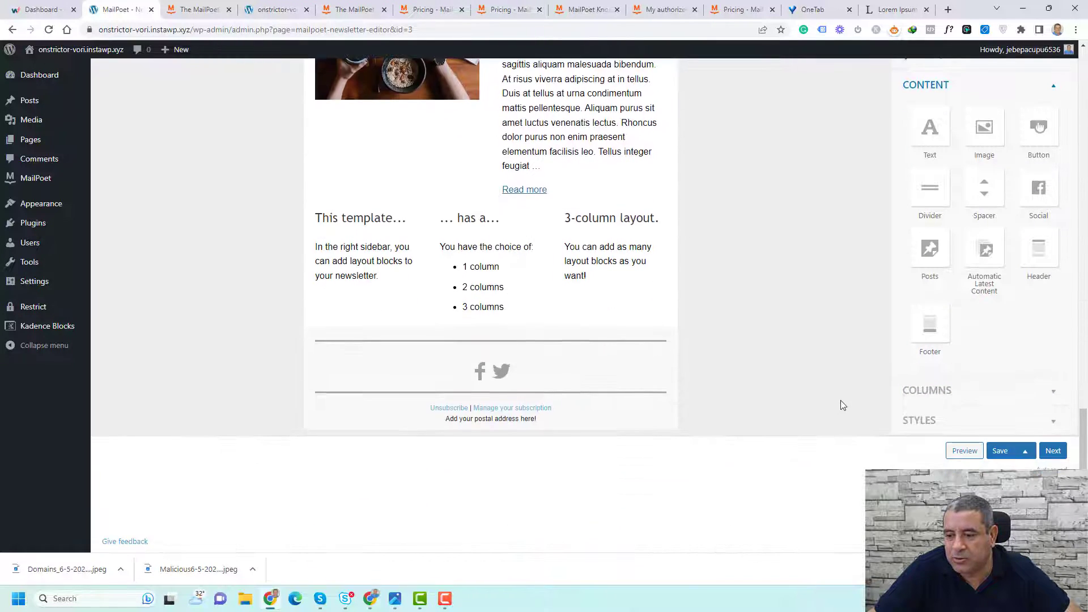
click(1052, 450)
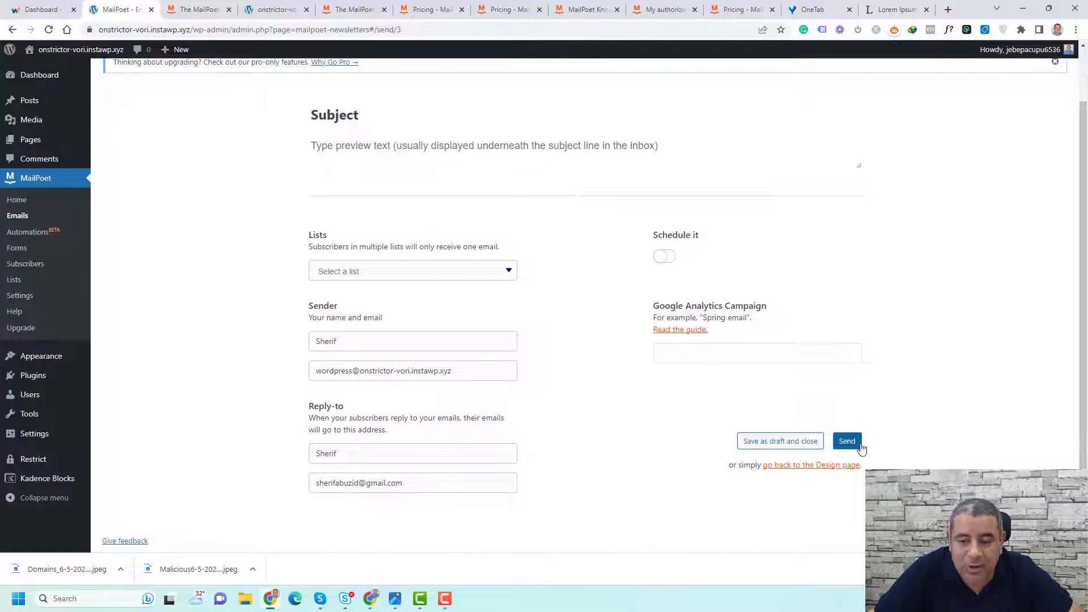
click(664, 257)
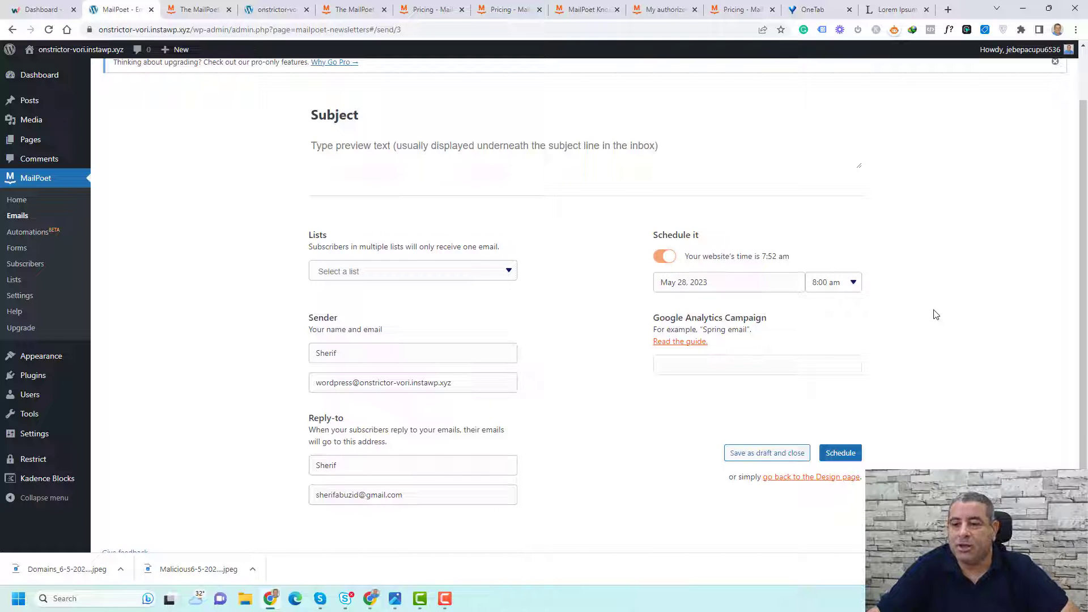
click(748, 277)
click(729, 479)
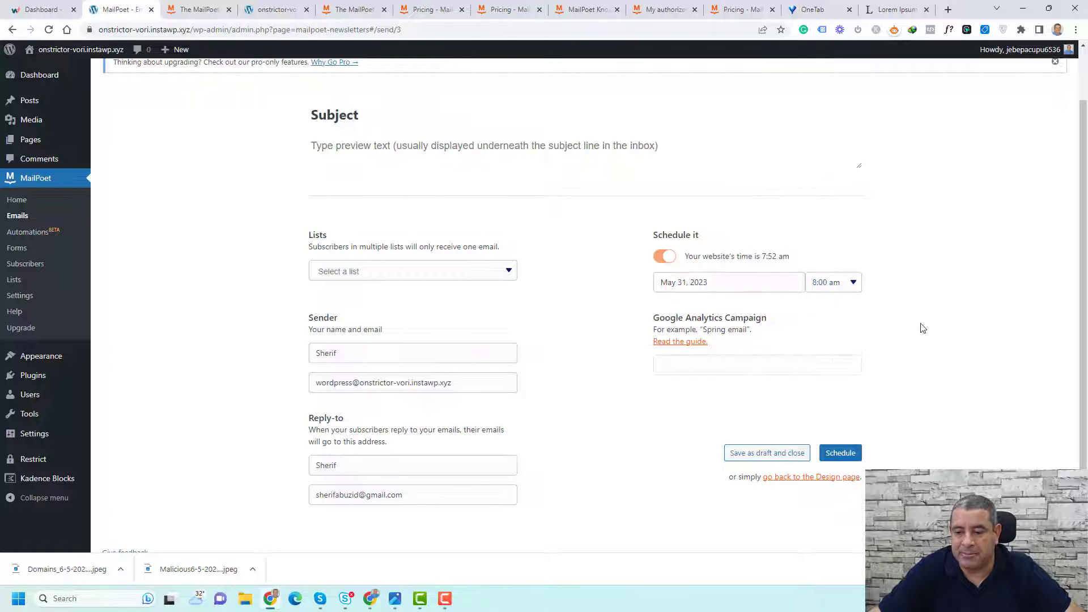
click(839, 441)
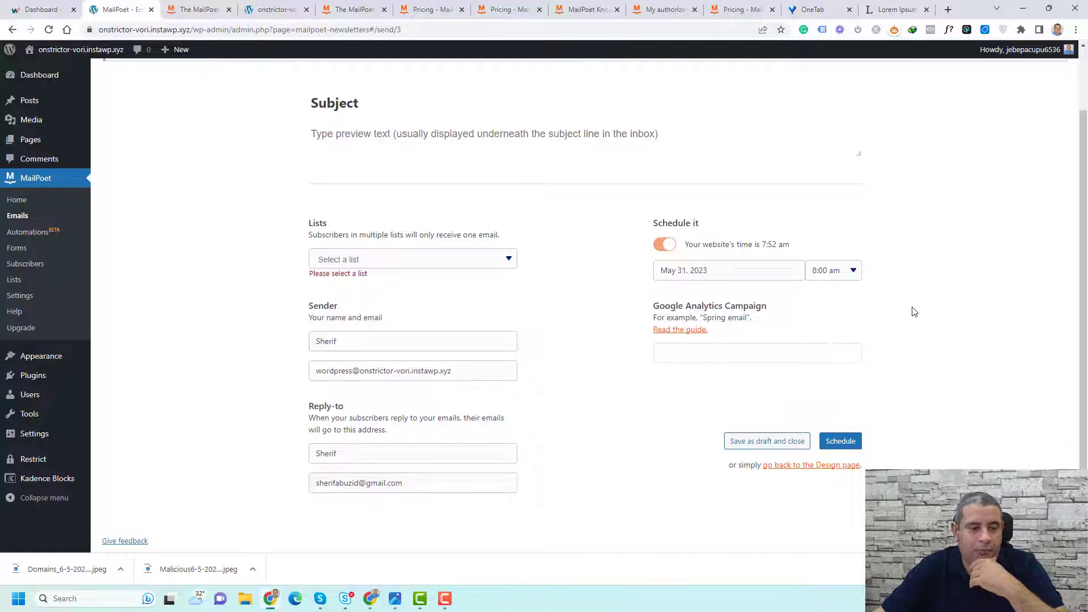
Return to the newsletters list, preview the draft newsletter in the browser down to its footer, and go back to the list
click(26, 216)
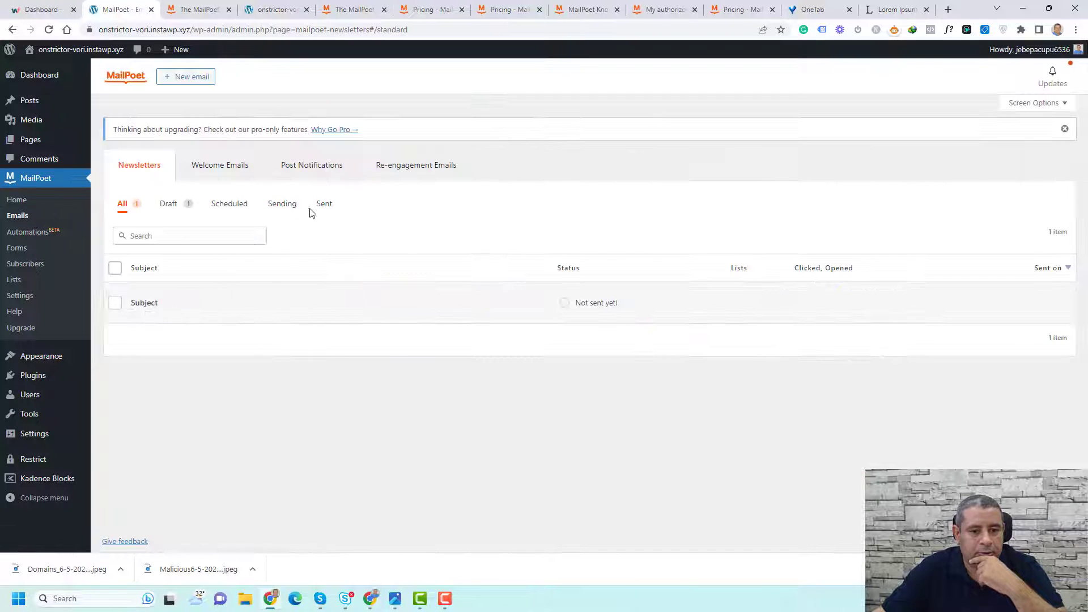
mouse_move(172, 298)
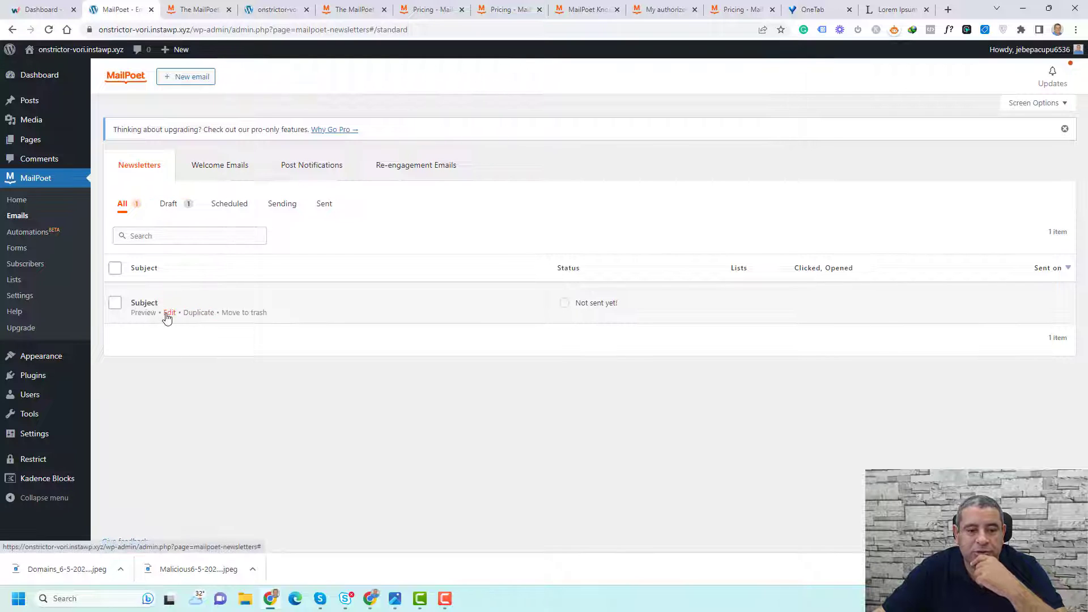
click(144, 313)
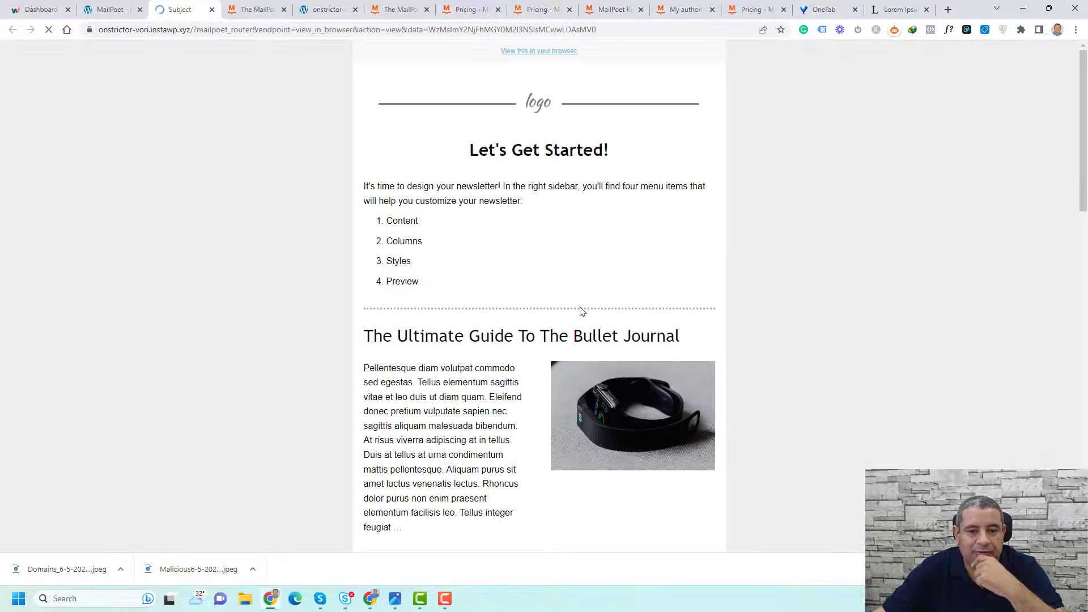
scroll(607, 304, down, 20)
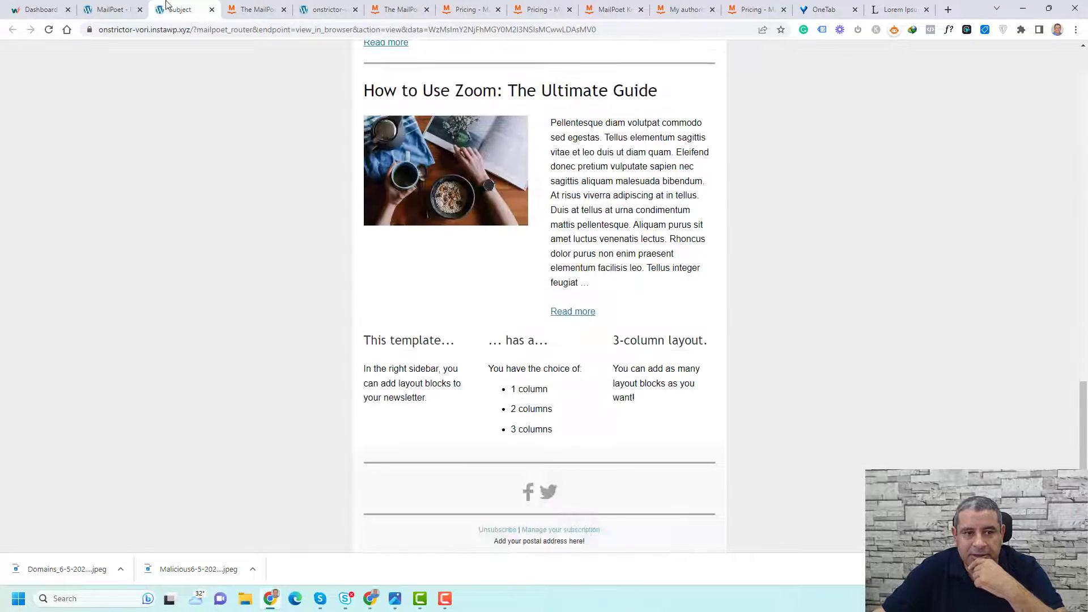
click(117, 9)
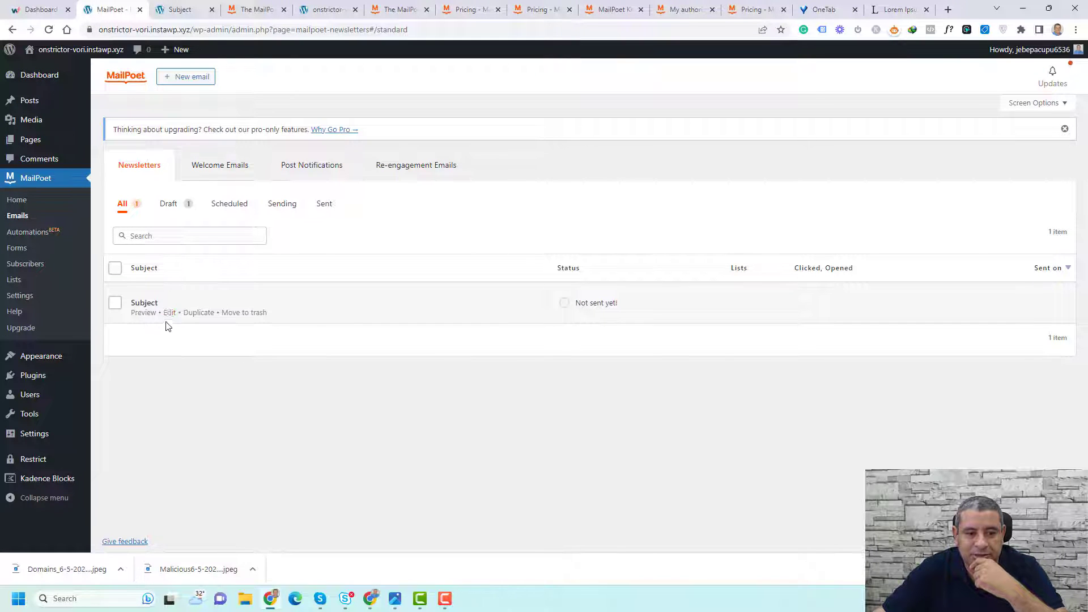
Open the draft newsletter for editing and set its subject to "May Newsletter"
click(169, 312)
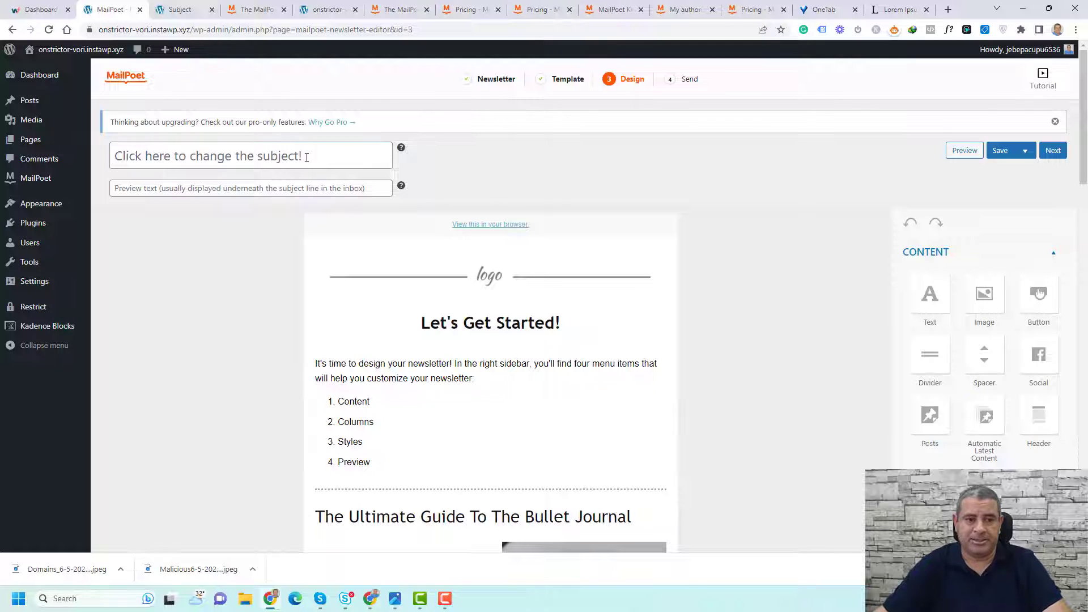
click(307, 158)
text(May Newsletter)
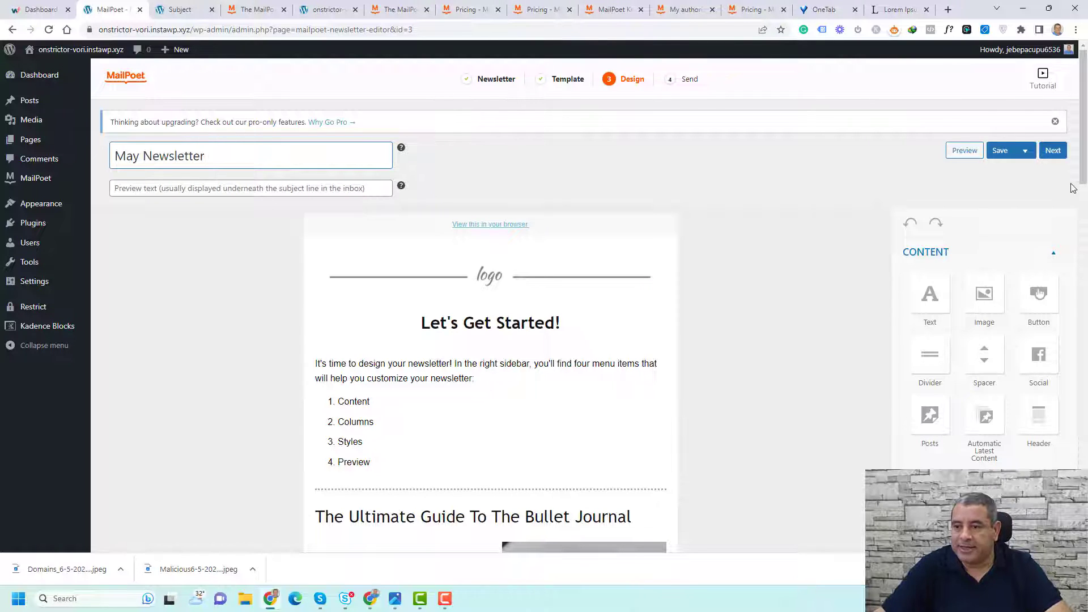
Continue to the sending settings and schedule the newsletter to the Leads list for May 31, 2023 at 8:00 am
click(1053, 150)
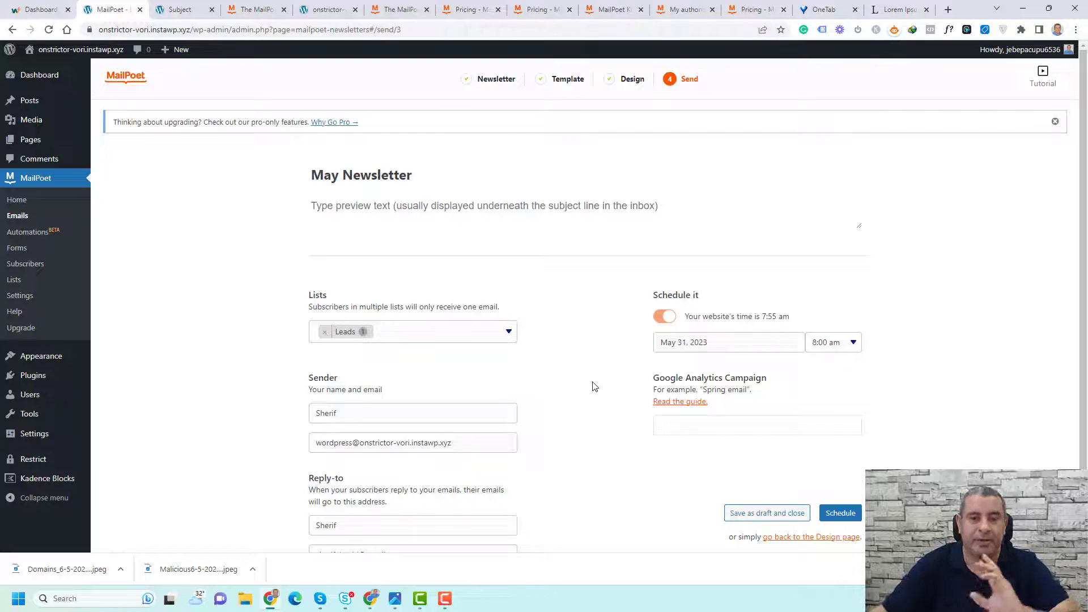
scroll(695, 374, down, 2)
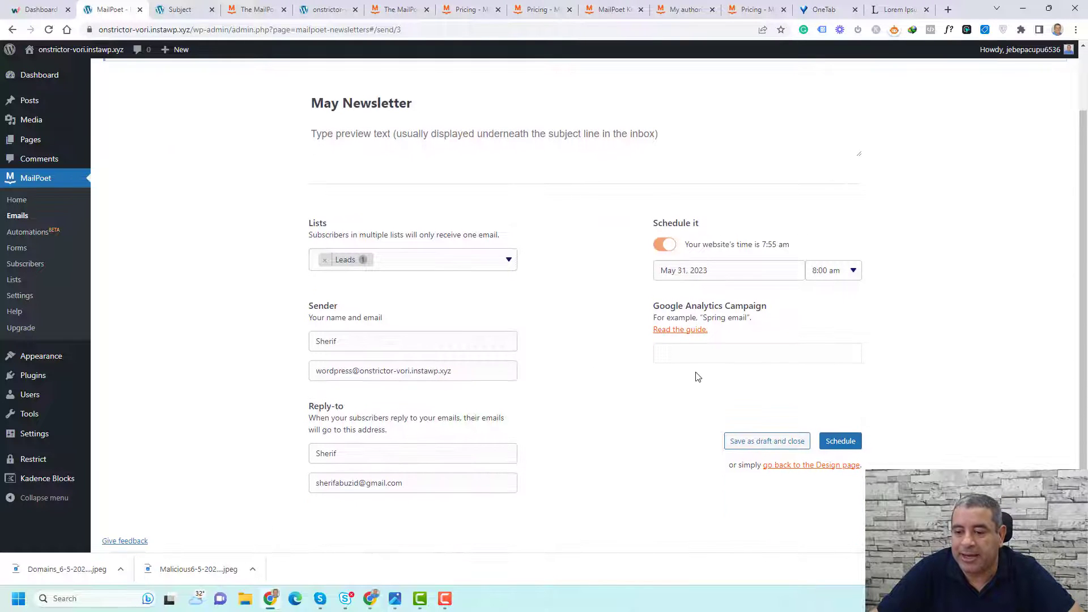
click(839, 441)
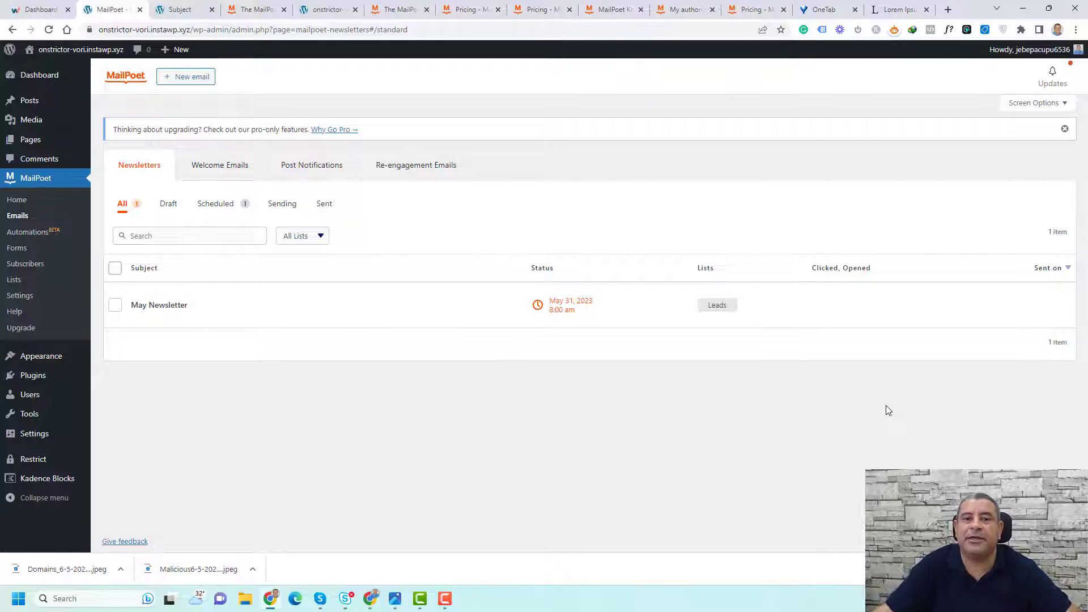
Go to the automations and create one from the "Welcome new subscribers" template
click(27, 234)
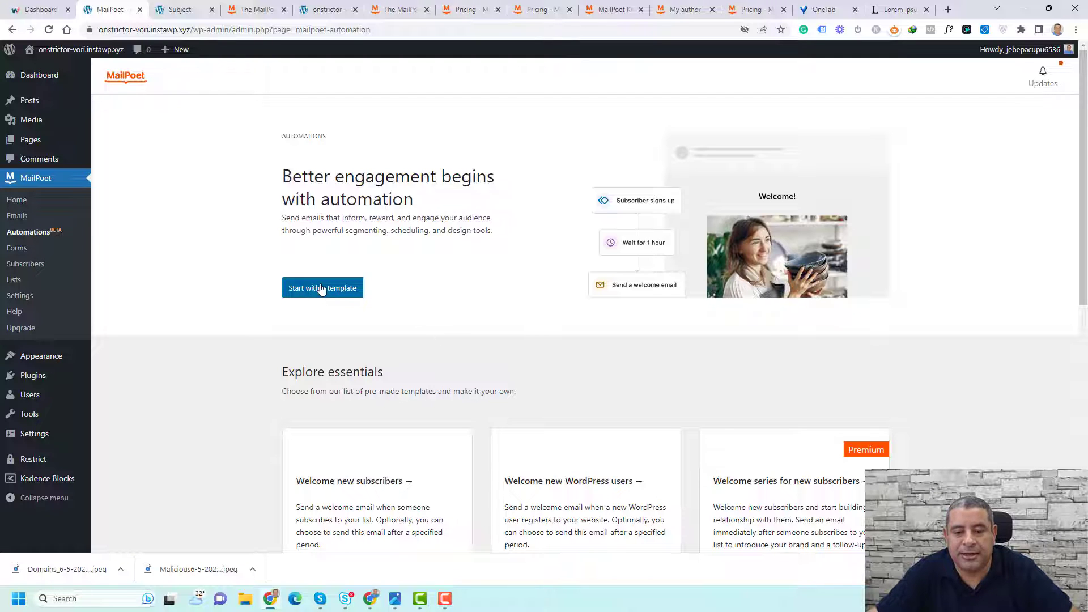
scroll(439, 367, down, 5)
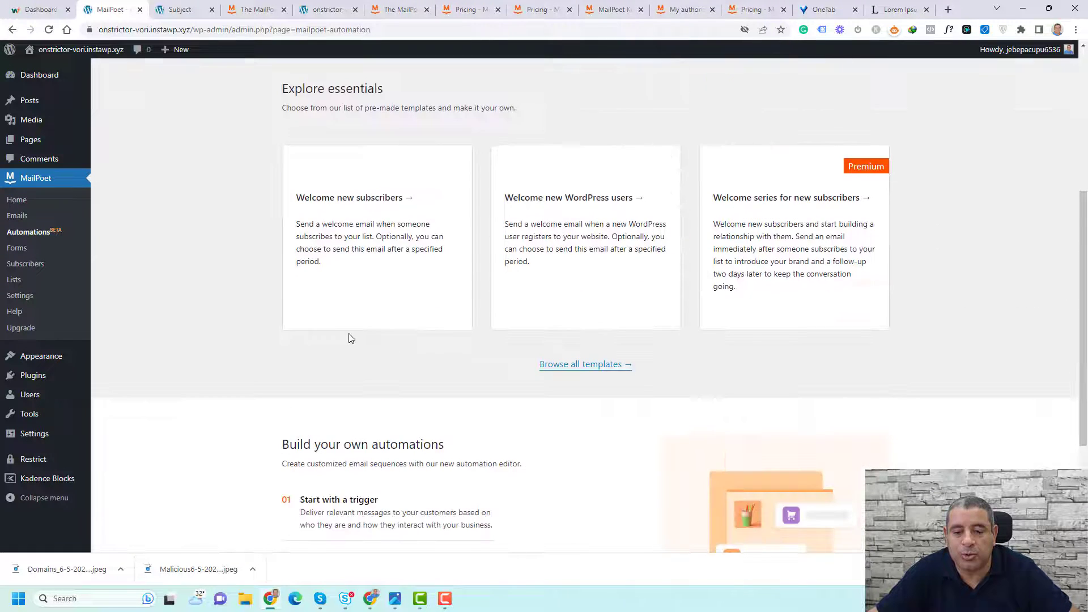
click(354, 206)
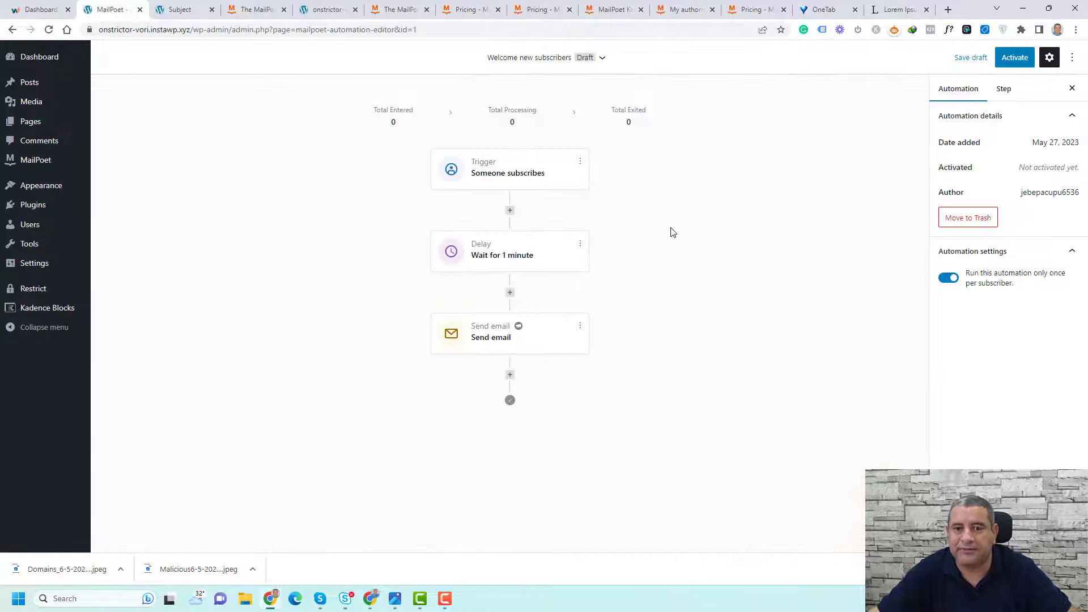
Set the "Someone subscribes" trigger to run for the Leads list
click(522, 172)
click(1013, 224)
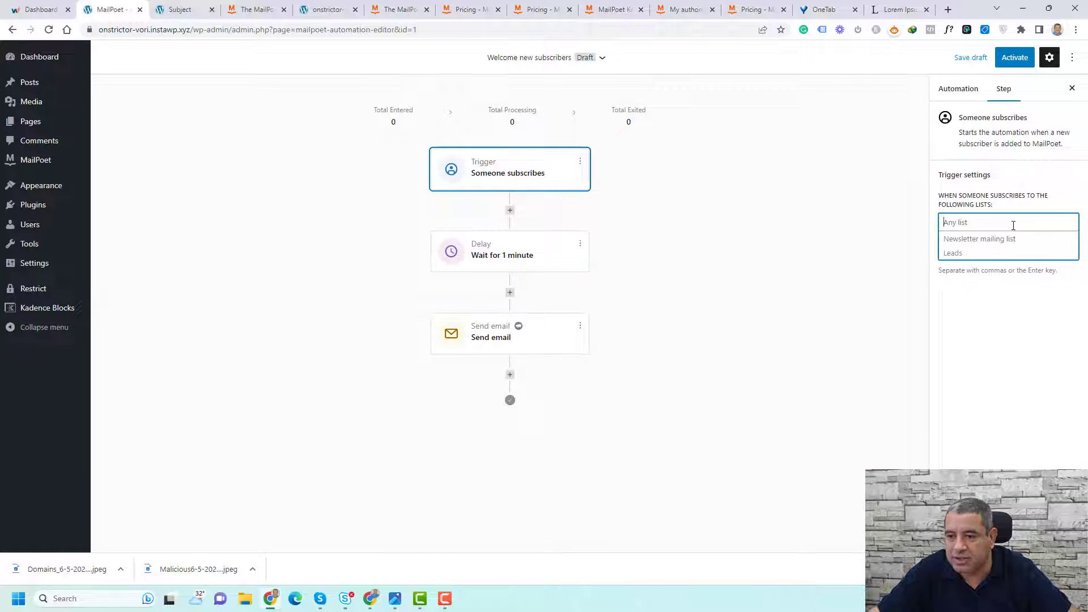
click(999, 253)
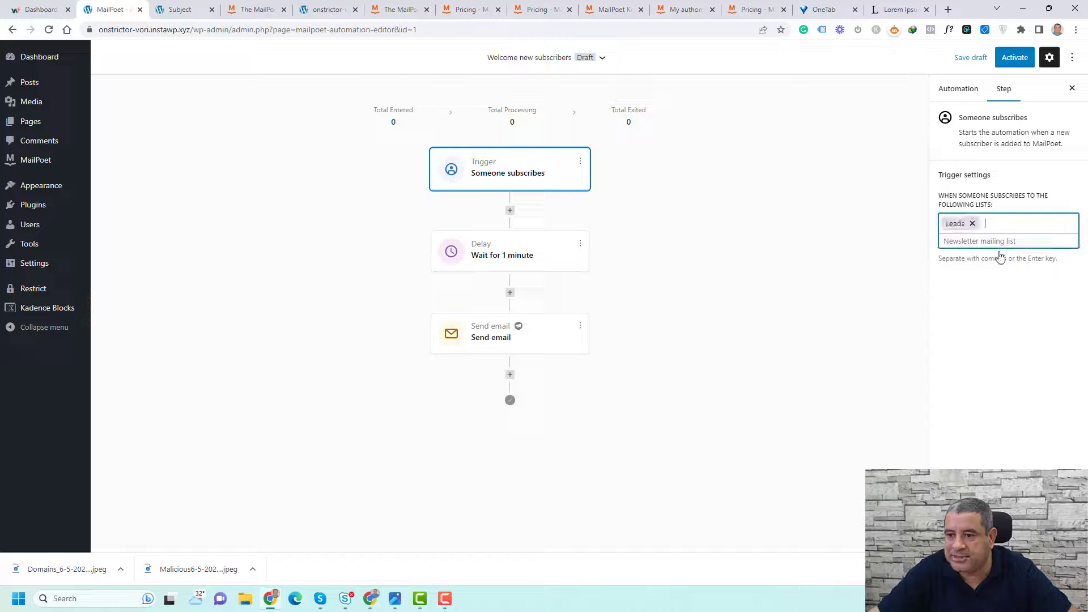
Set the automation's delay step to wait for 2 days
click(513, 255)
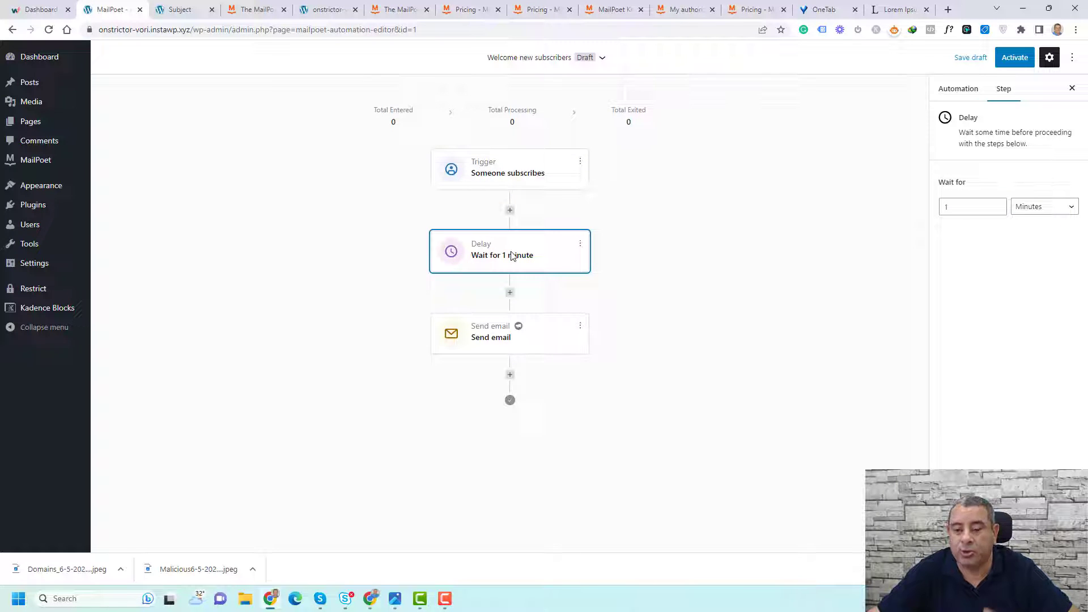
click(1048, 210)
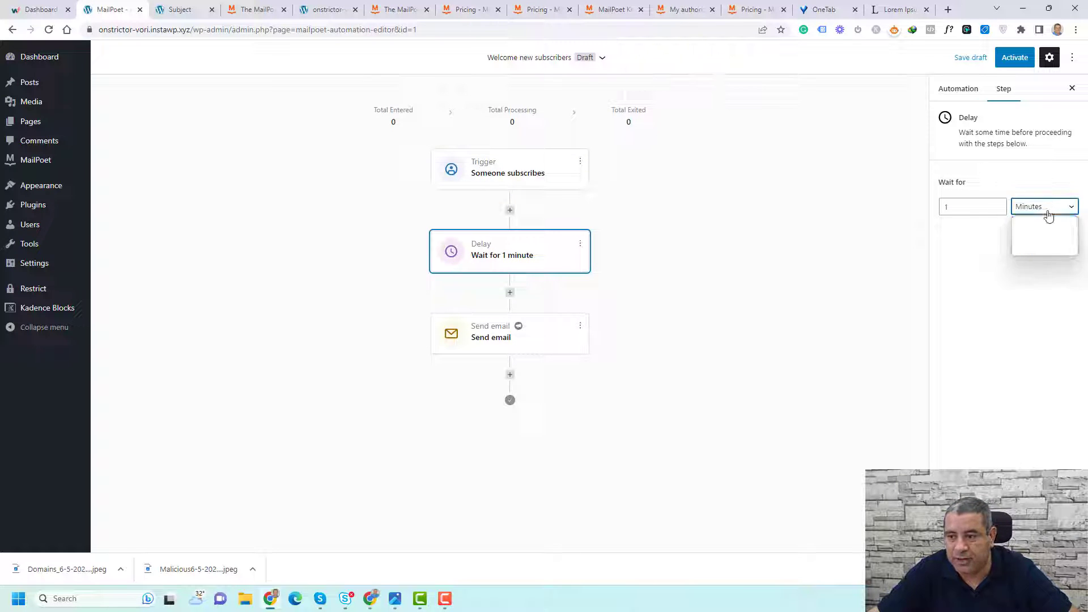
click(1046, 241)
click(998, 204)
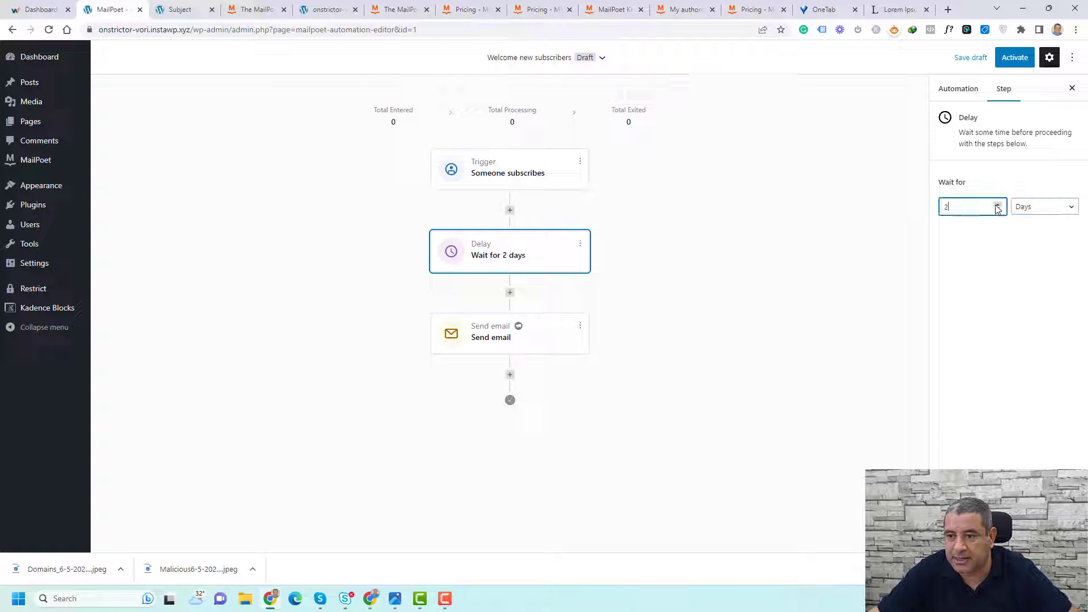
Look over the Send email step's settings and try to add another step after it
click(491, 338)
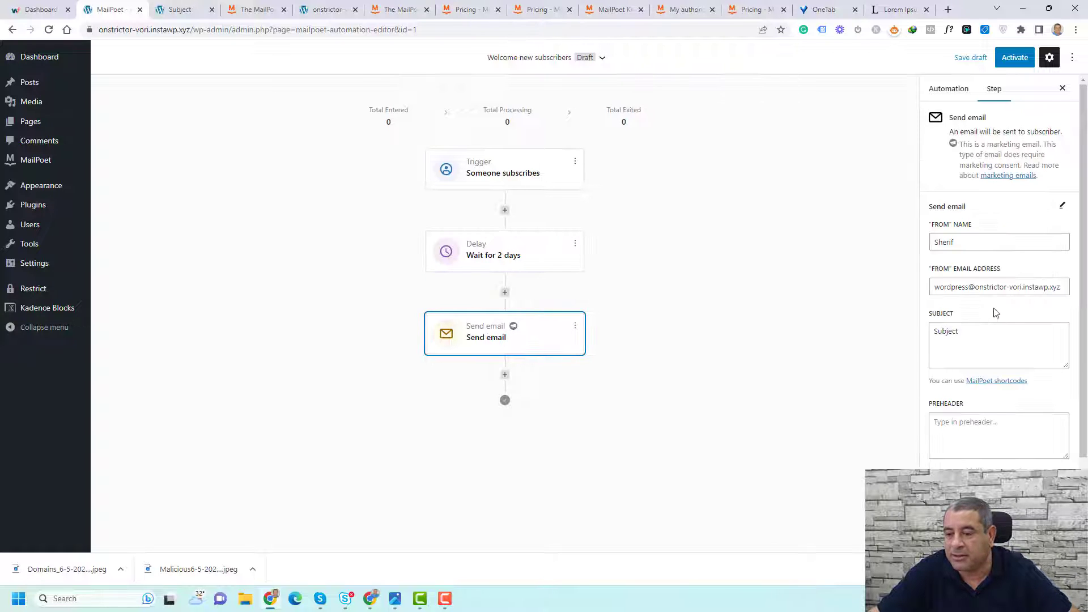
scroll(994, 310, down, 2)
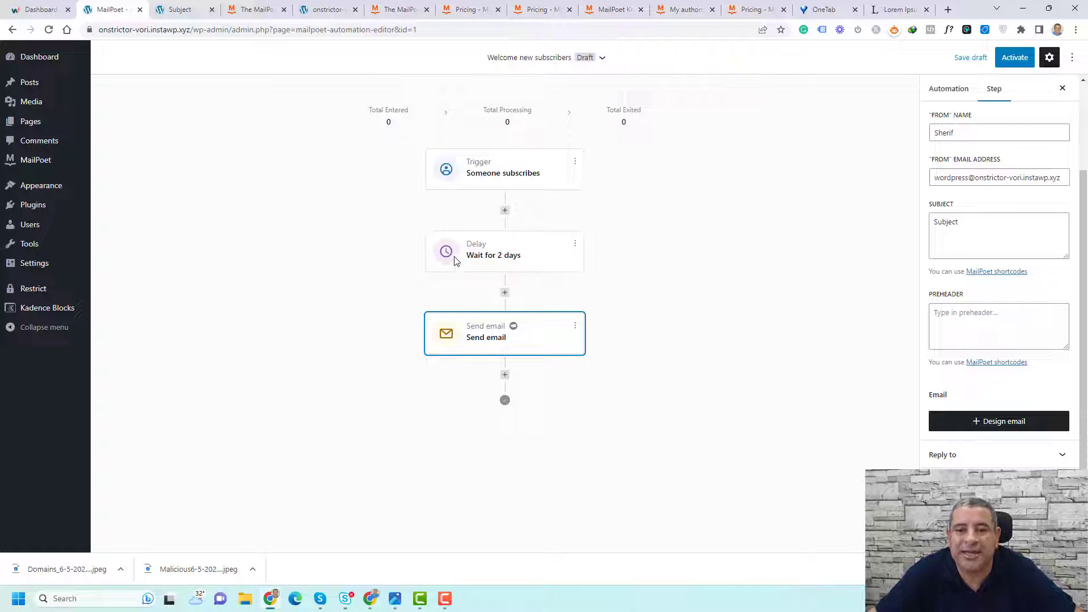
click(504, 376)
click(541, 327)
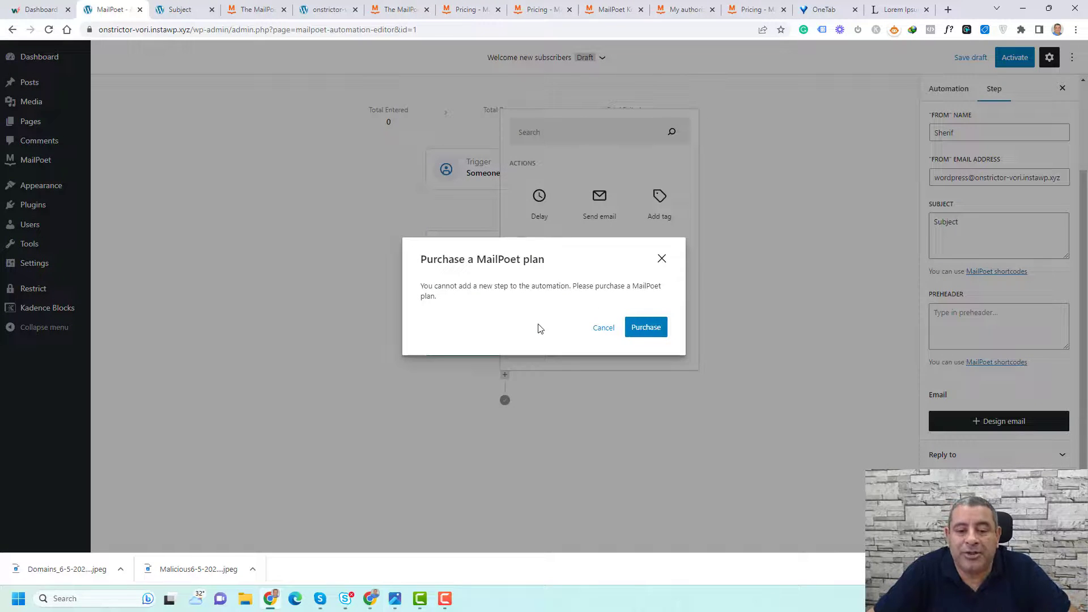
click(661, 258)
click(769, 275)
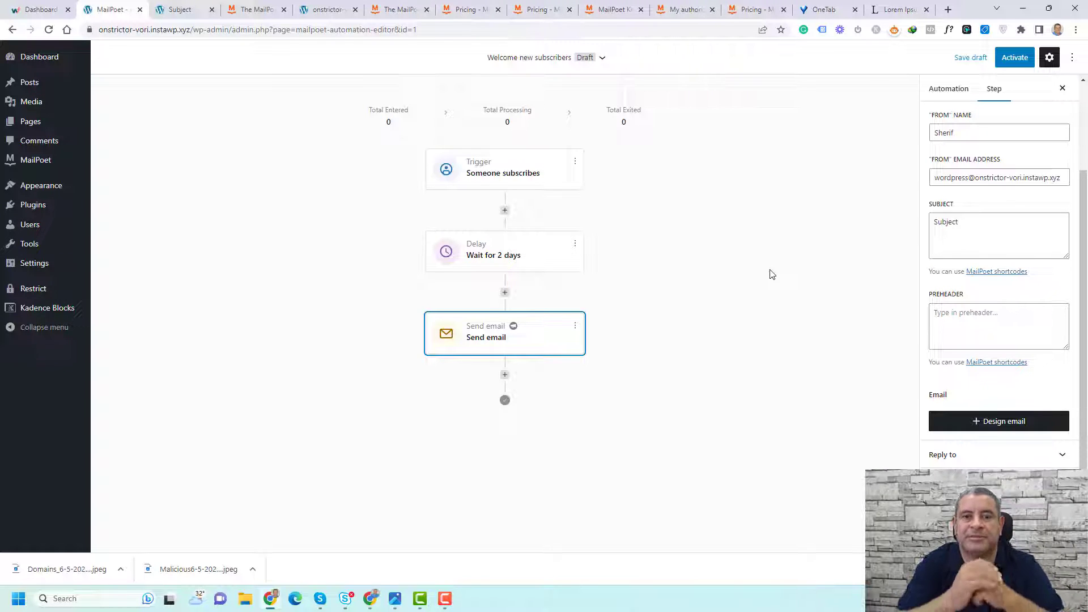
Review the Starter, Business and Agency plans on the MailPoet pricing page, then return to the MailPoet admin tab
click(401, 9)
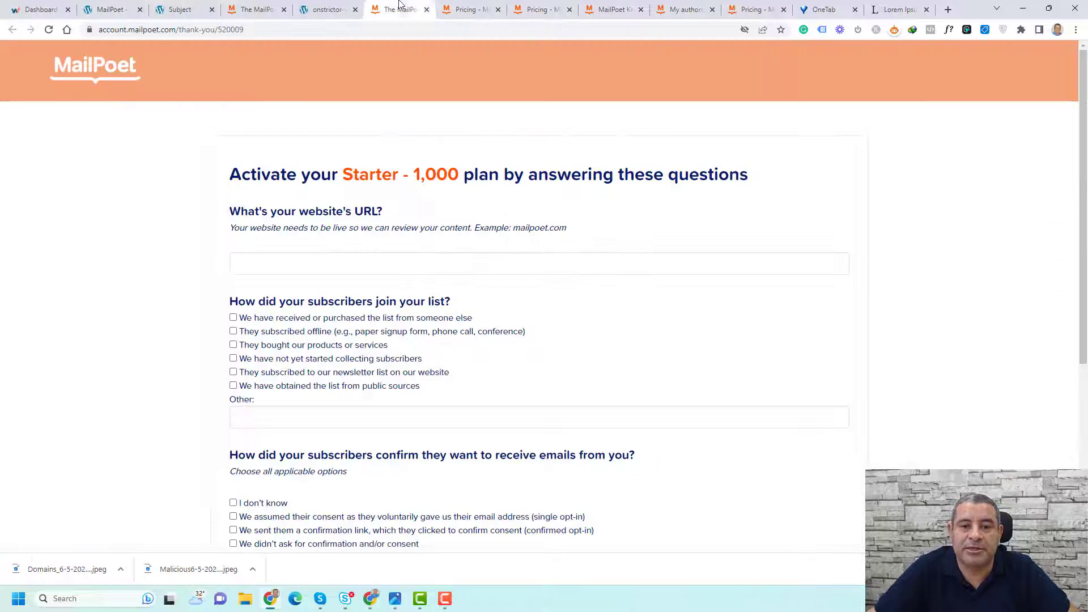
click(447, 8)
scroll(518, 248, down, 7)
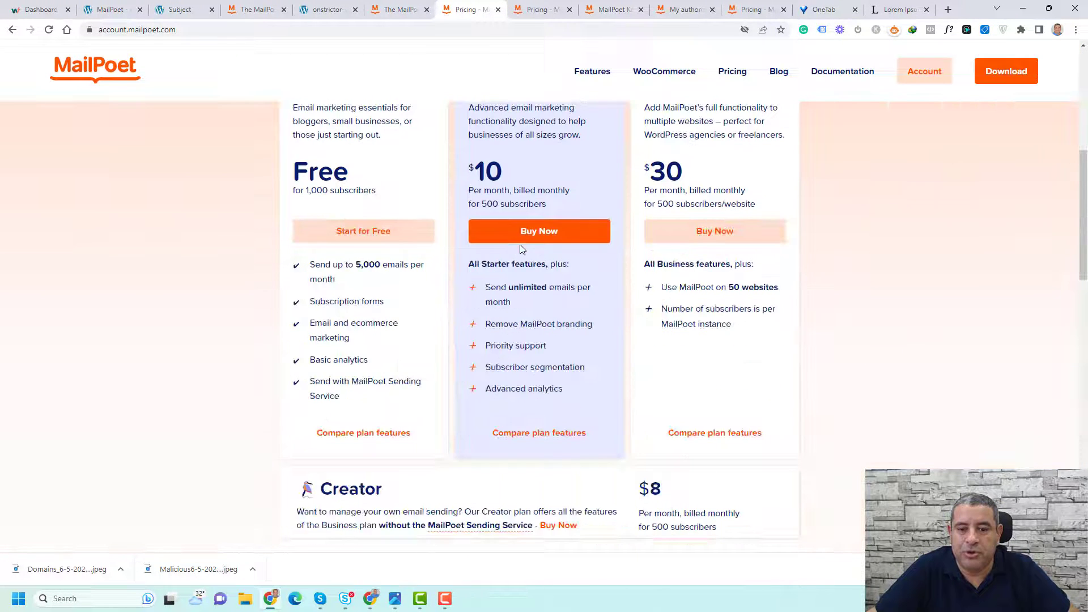
scroll(491, 253, up, 1)
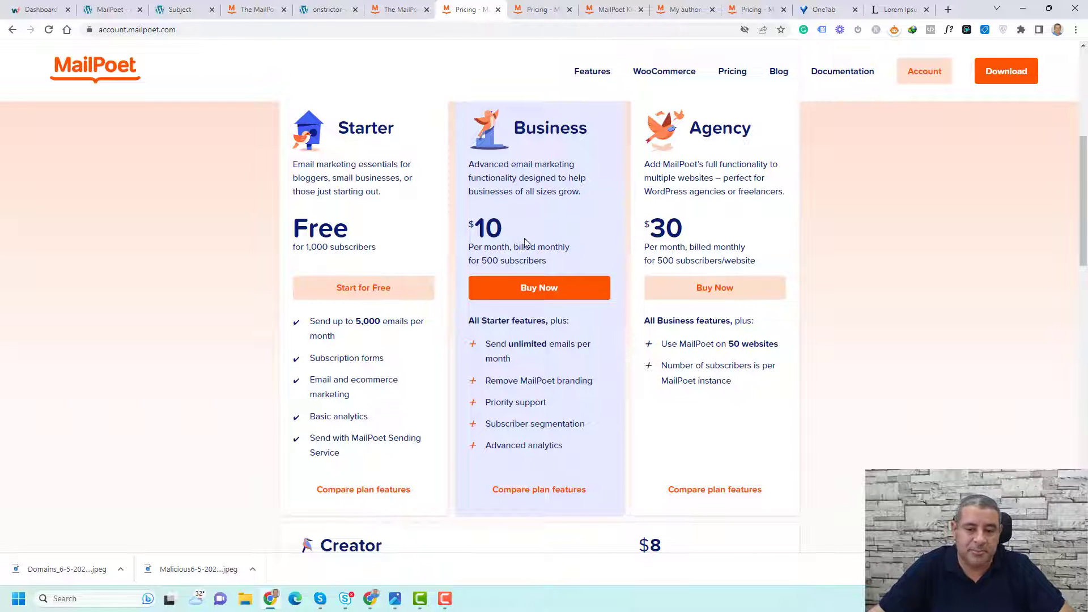
scroll(518, 368, up, 1)
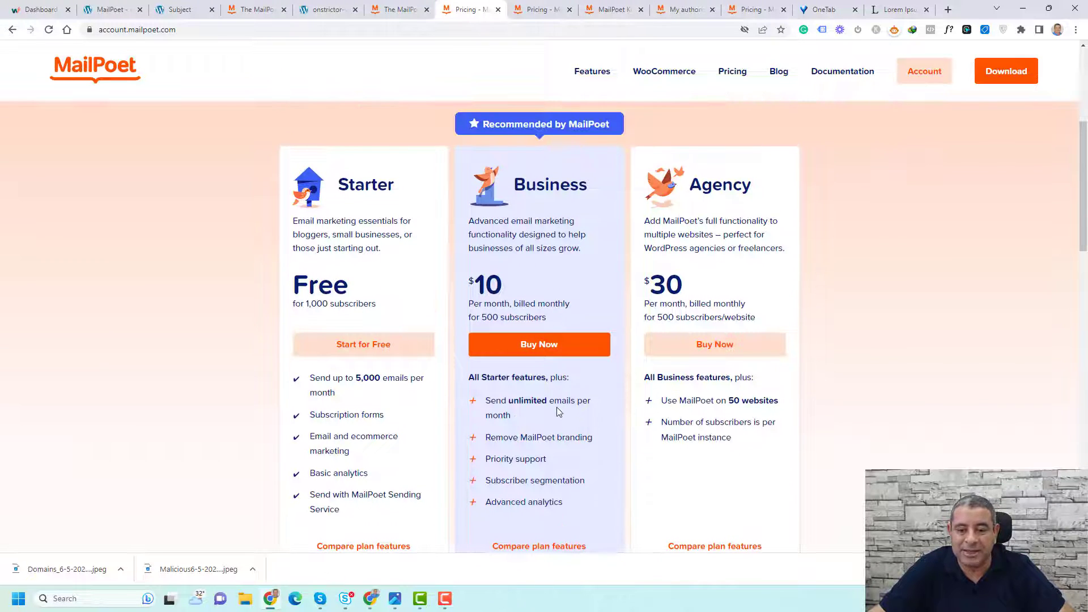
triple_click(558, 411)
click(541, 303)
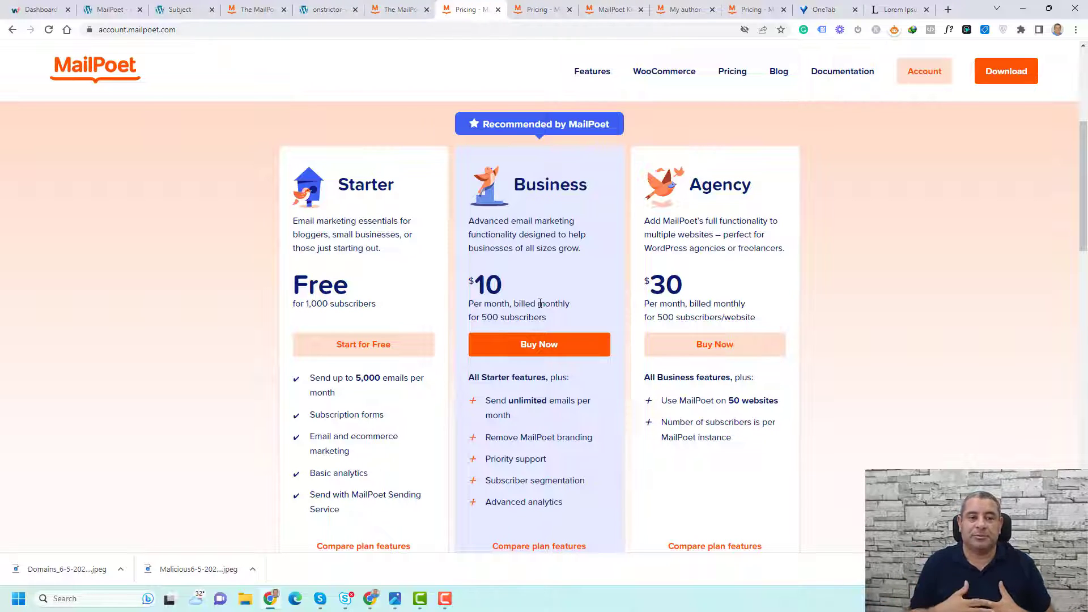
key(ctrl+2)
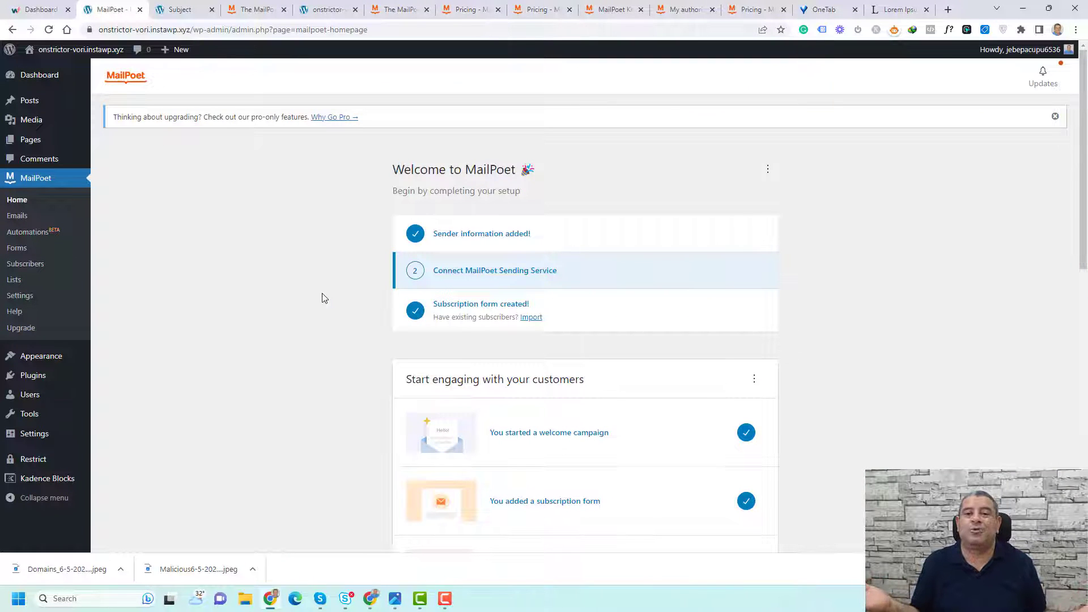